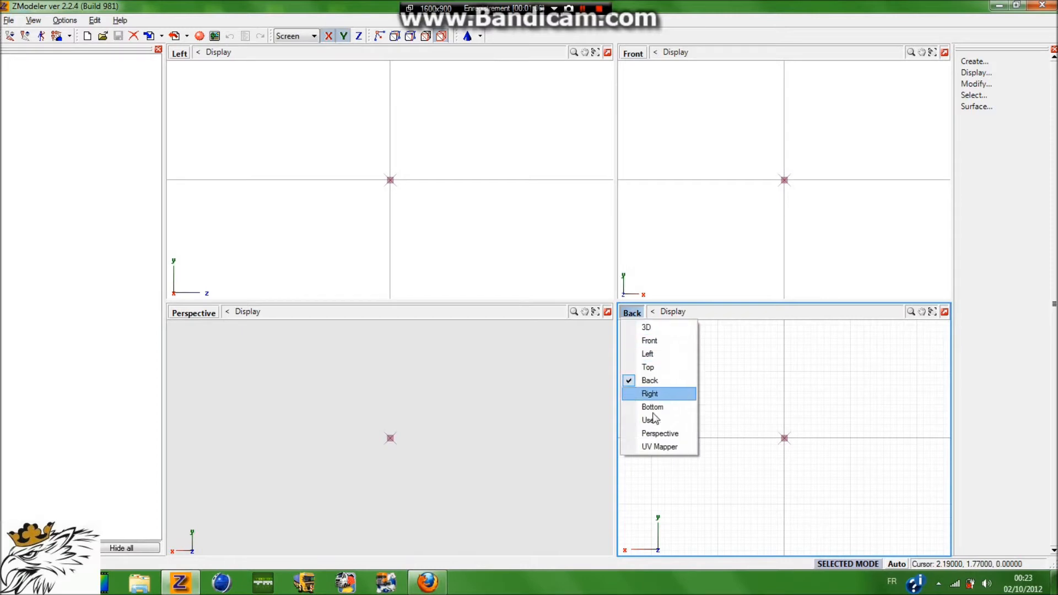
Step: Switch the Back viewport to the 3D view
click(656, 450)
click(636, 318)
click(649, 327)
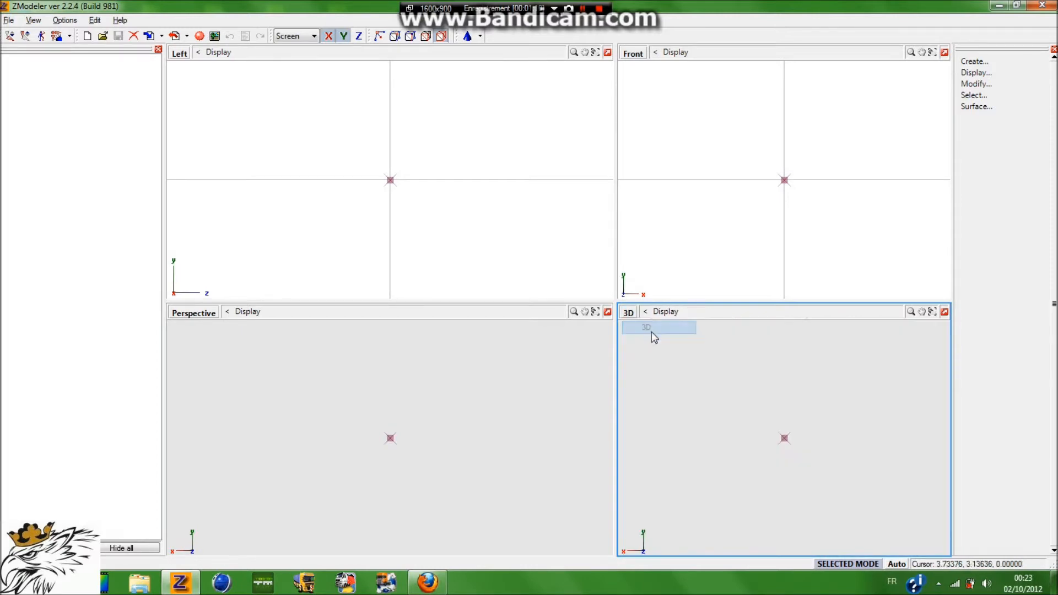
click(209, 340)
click(301, 295)
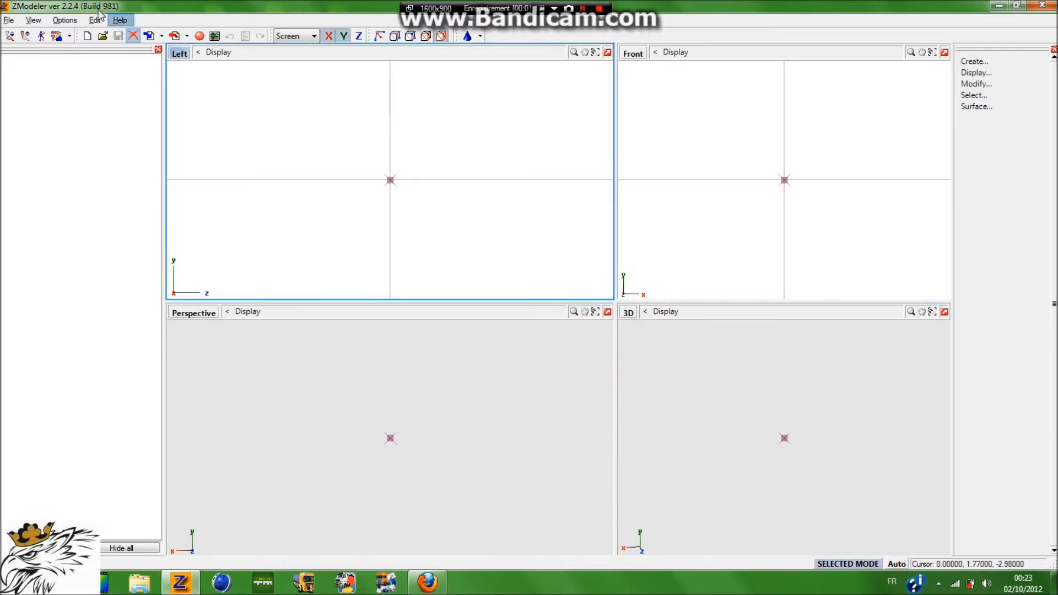
Step: Open the light bar model Rampe de phare from the Lumière folder
click(104, 38)
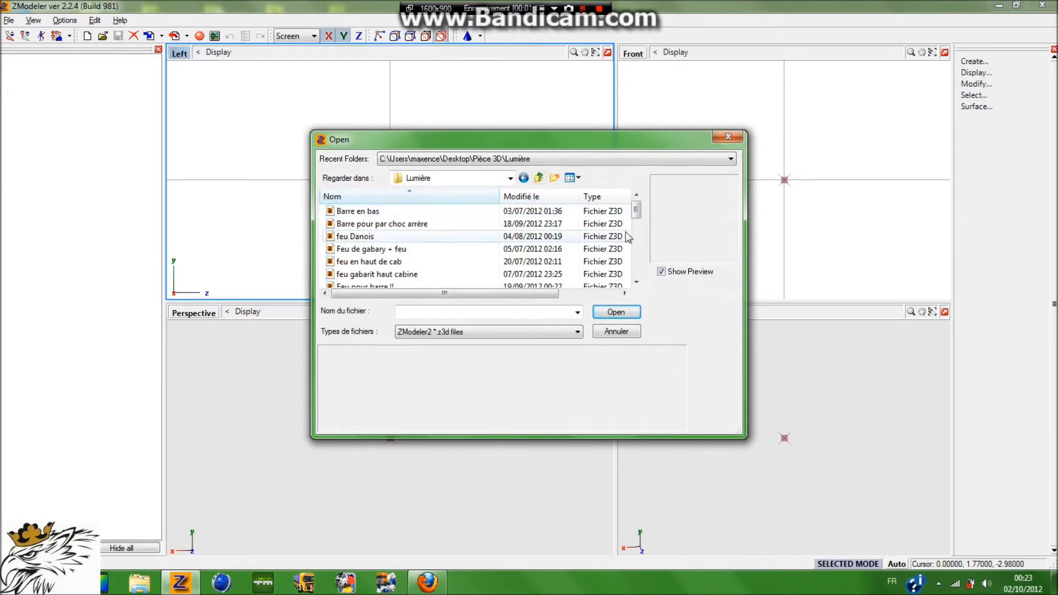
drag(635, 210, 635, 268)
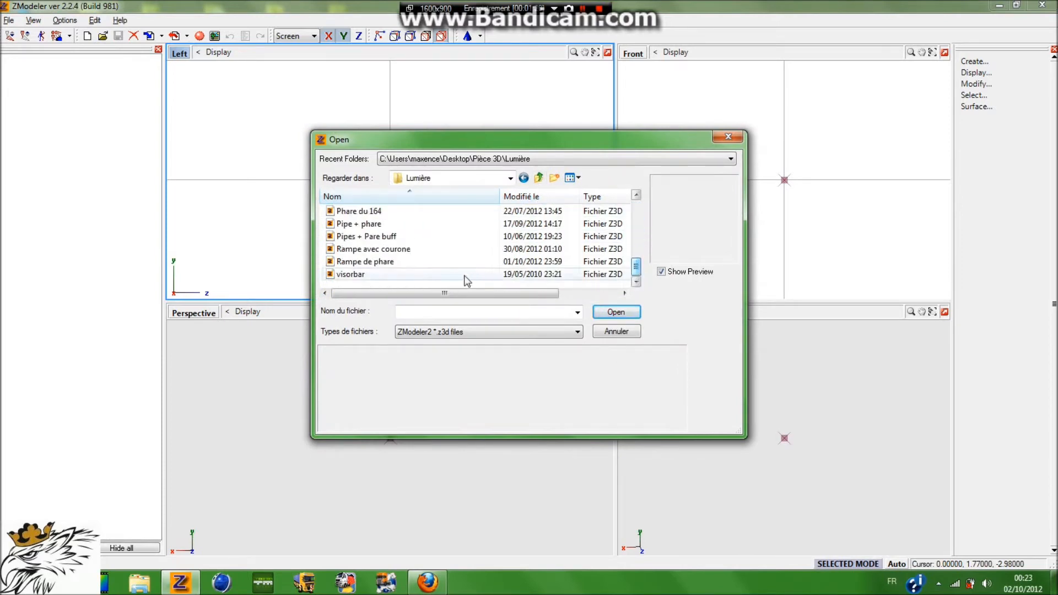
click(449, 262)
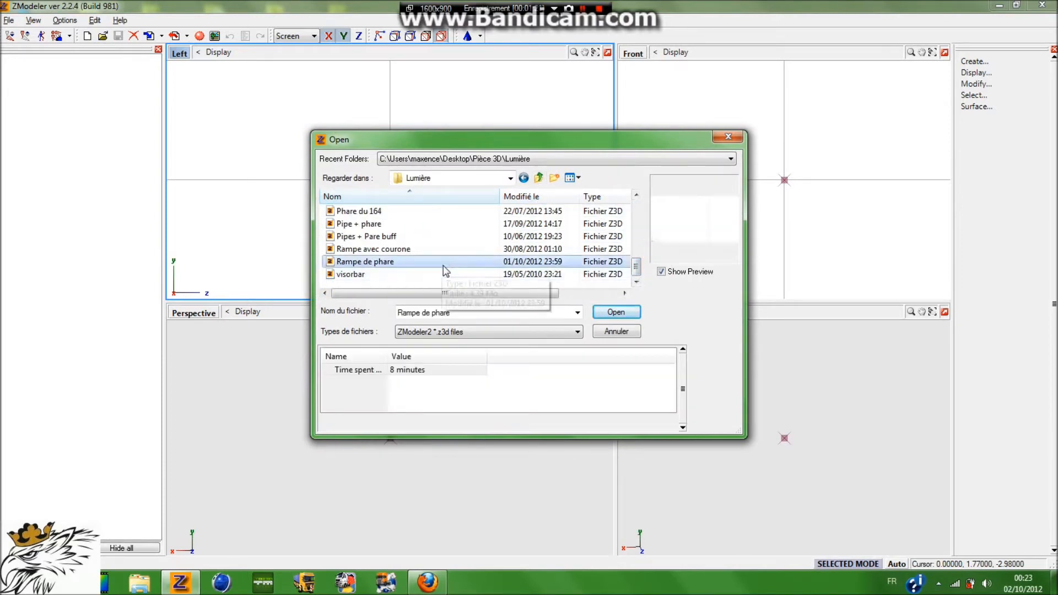
click(615, 313)
middle_drag(782, 369, 797, 364)
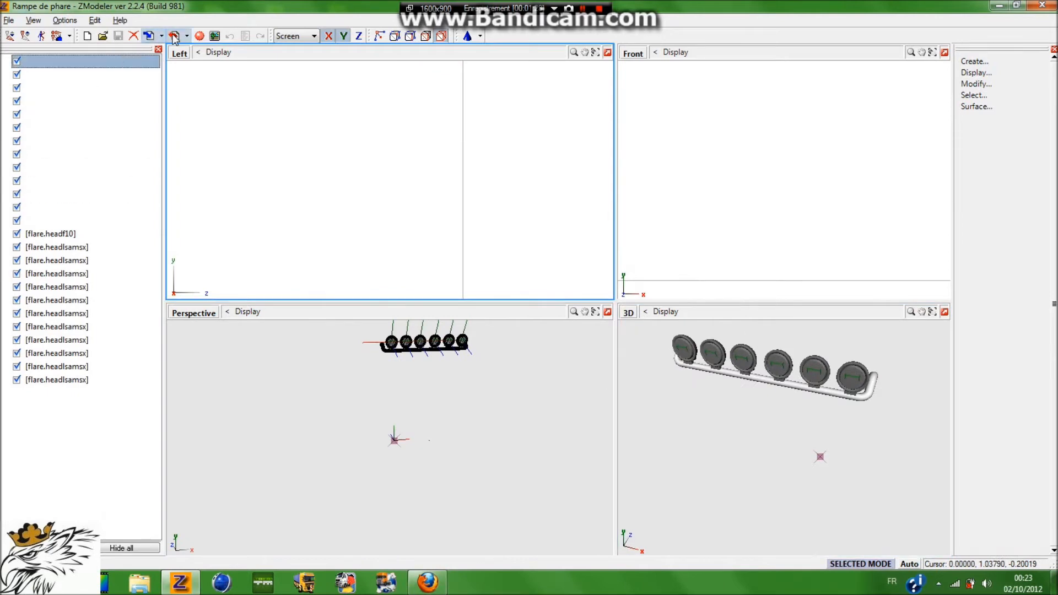
Step: Try to delete Default Material in the Materials Editor and close the editor
click(202, 36)
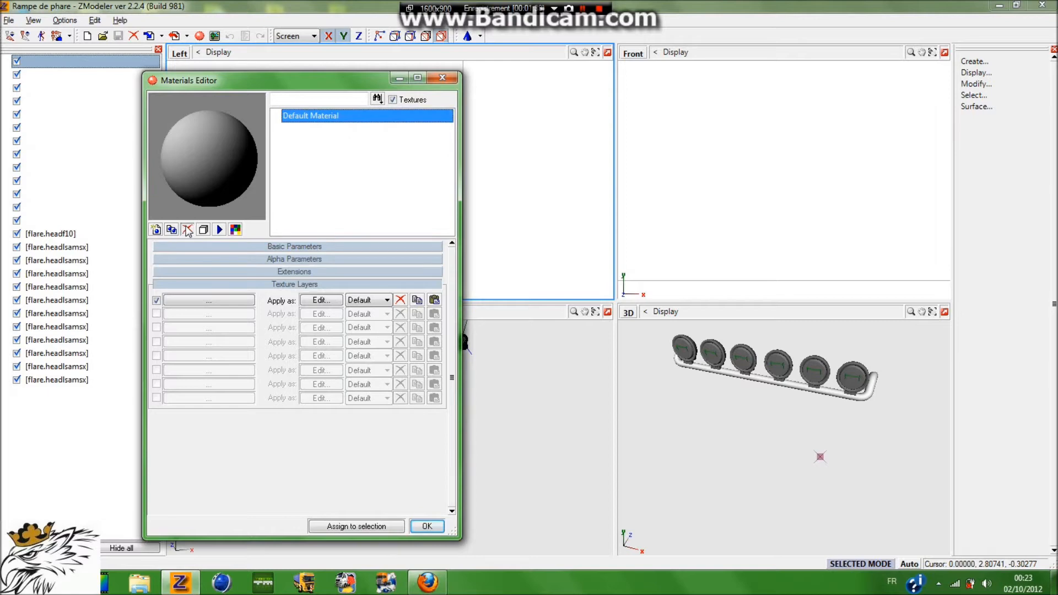
click(312, 115)
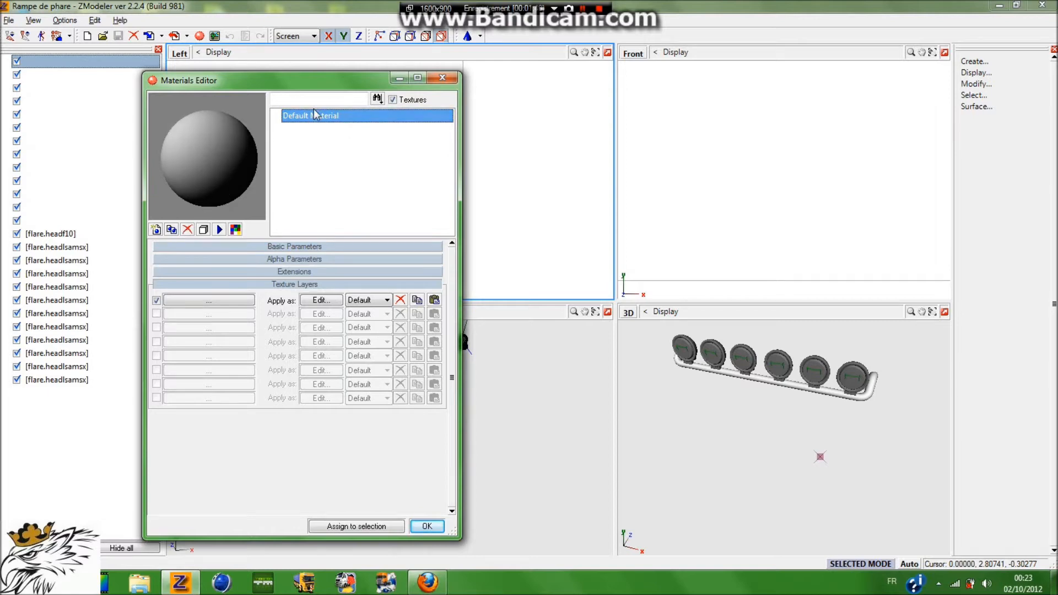
click(189, 233)
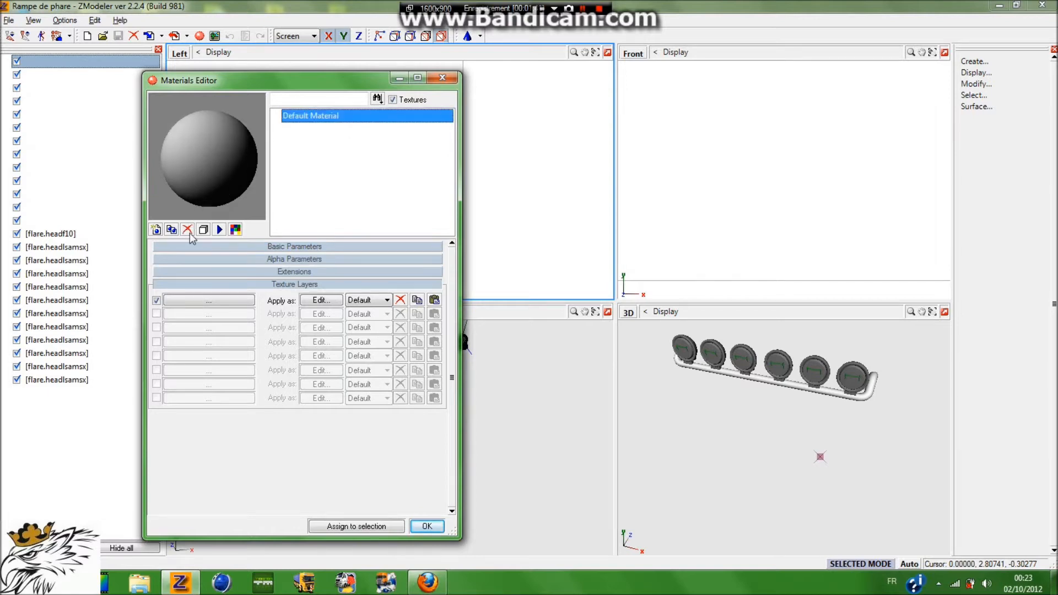
click(442, 78)
Step: Start adding textures in the Textures Browser and go to the desktop's vehicle\truck\r440 folder
click(215, 35)
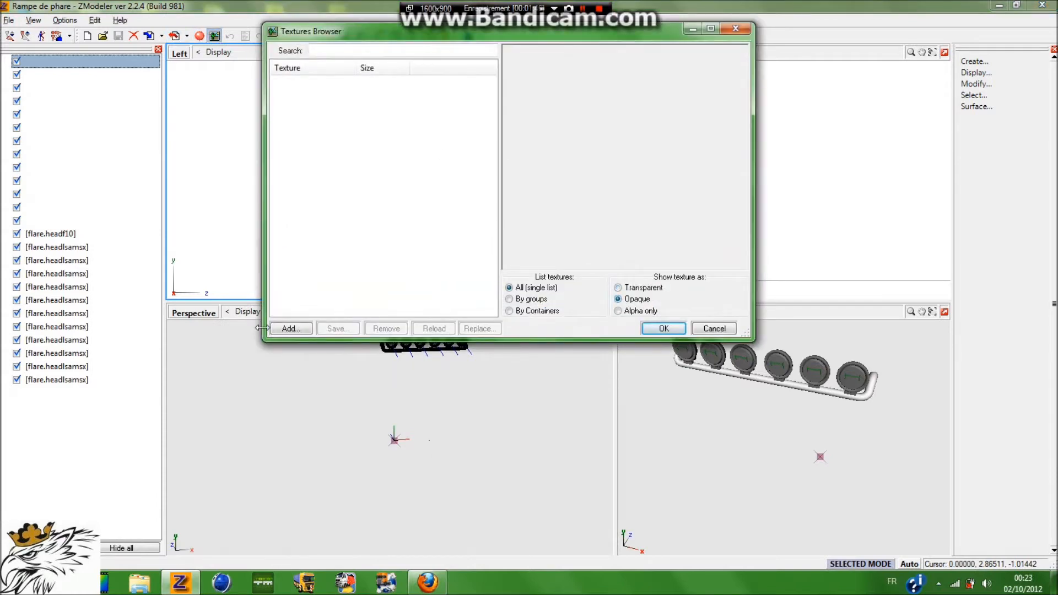
click(287, 328)
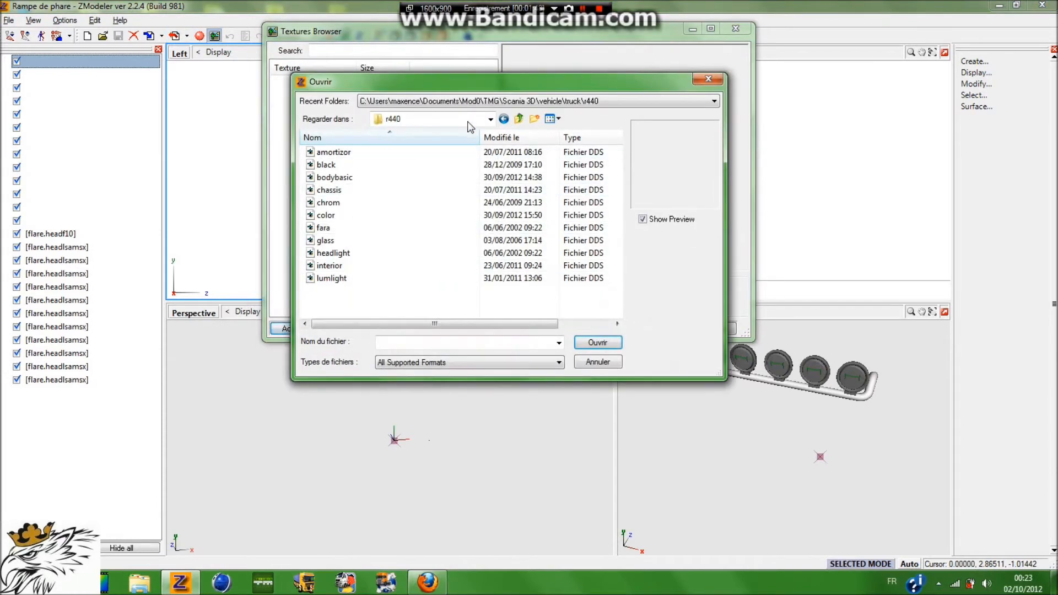
click(518, 120)
click(518, 120)
click(518, 120)
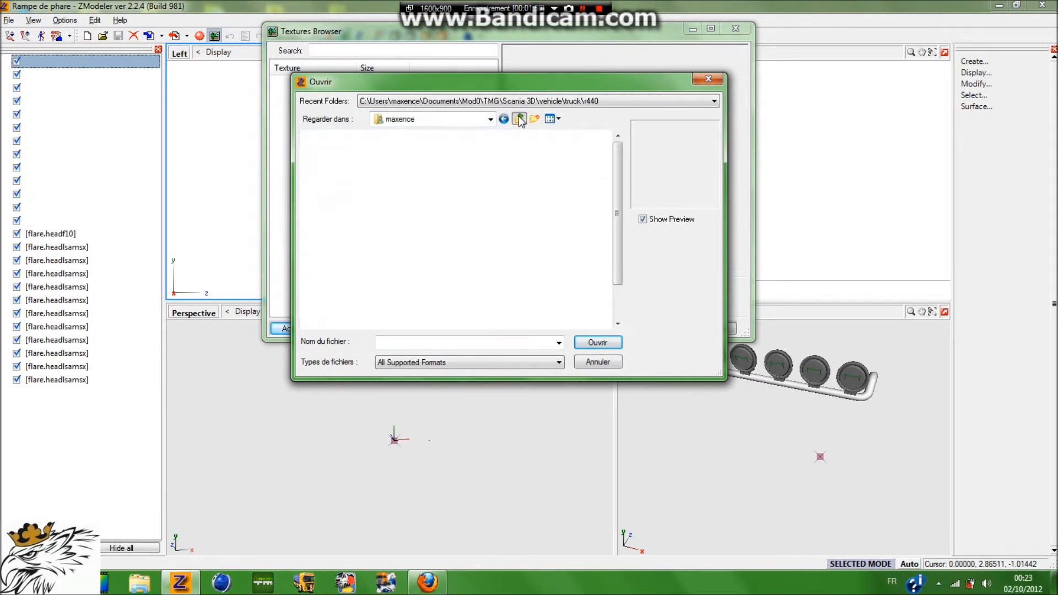
click(517, 119)
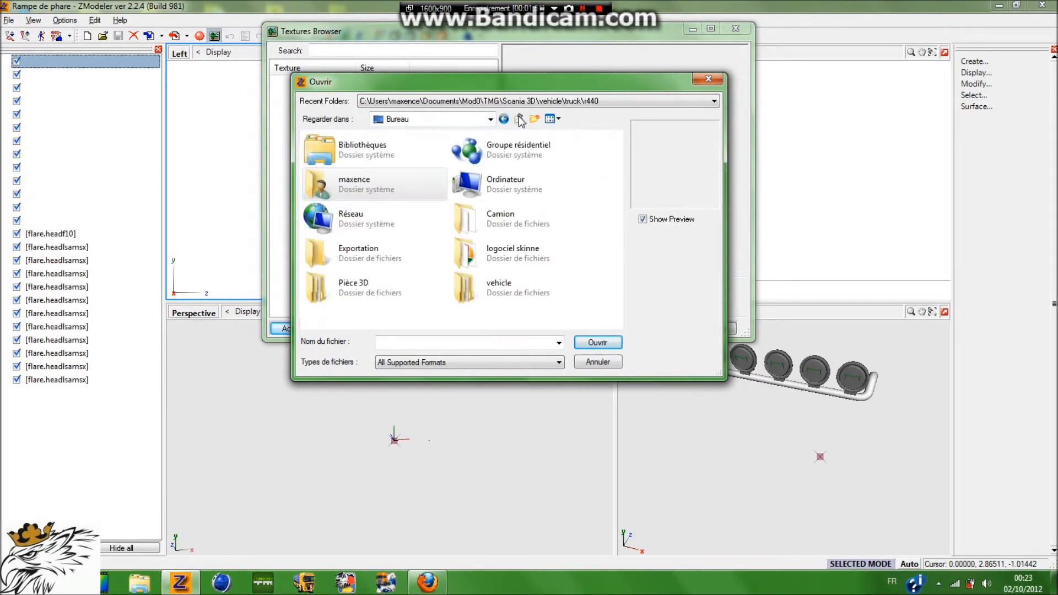
double_click(505, 290)
double_click(326, 165)
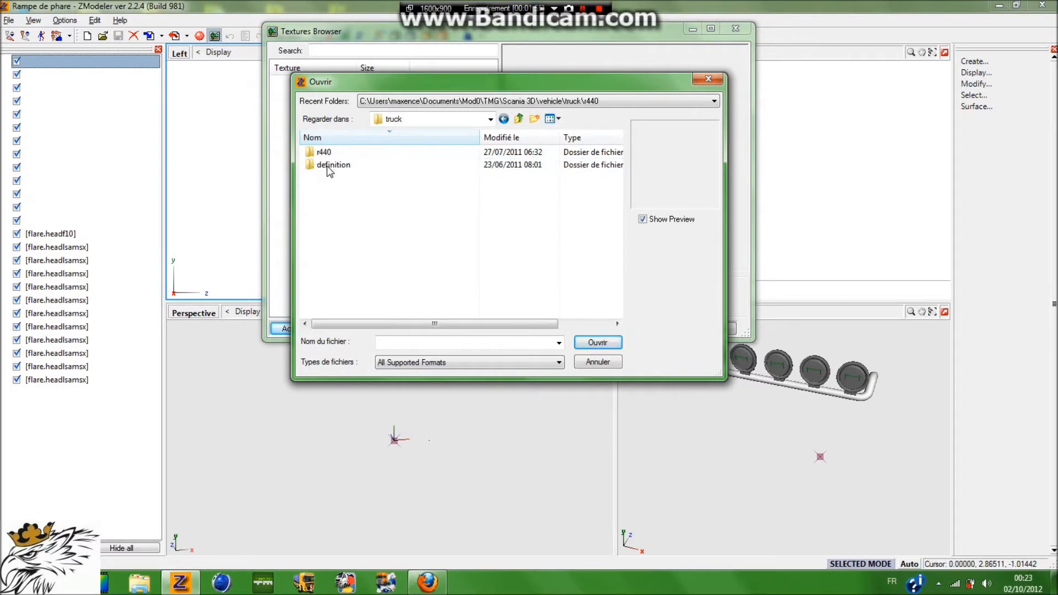
double_click(325, 153)
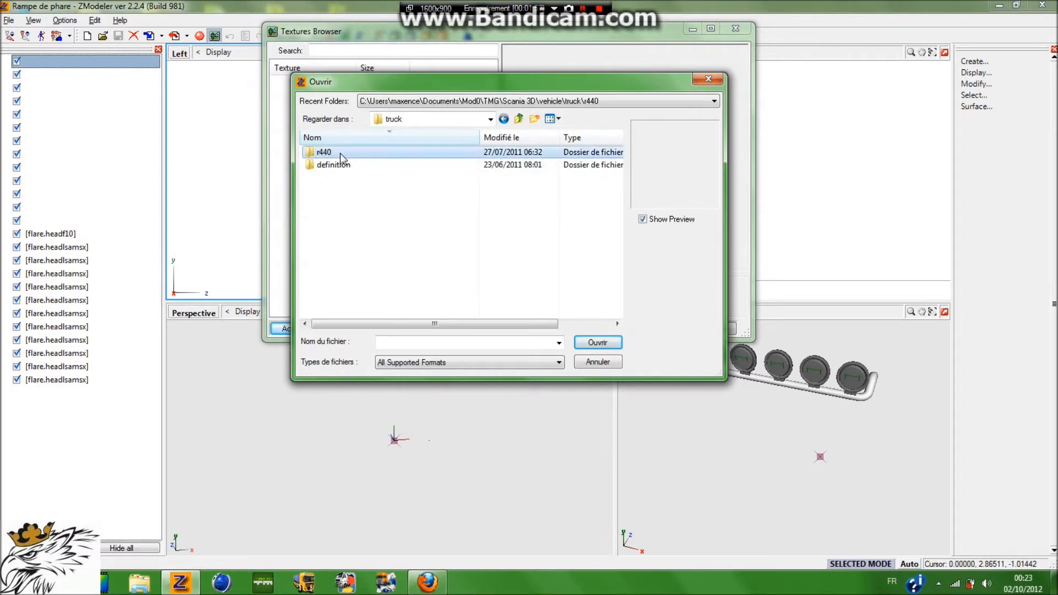
Step: Add all the DDS textures in the r440 folder, preview fara.dds and black.dds, and accept the texture list
drag(353, 306, 398, 141)
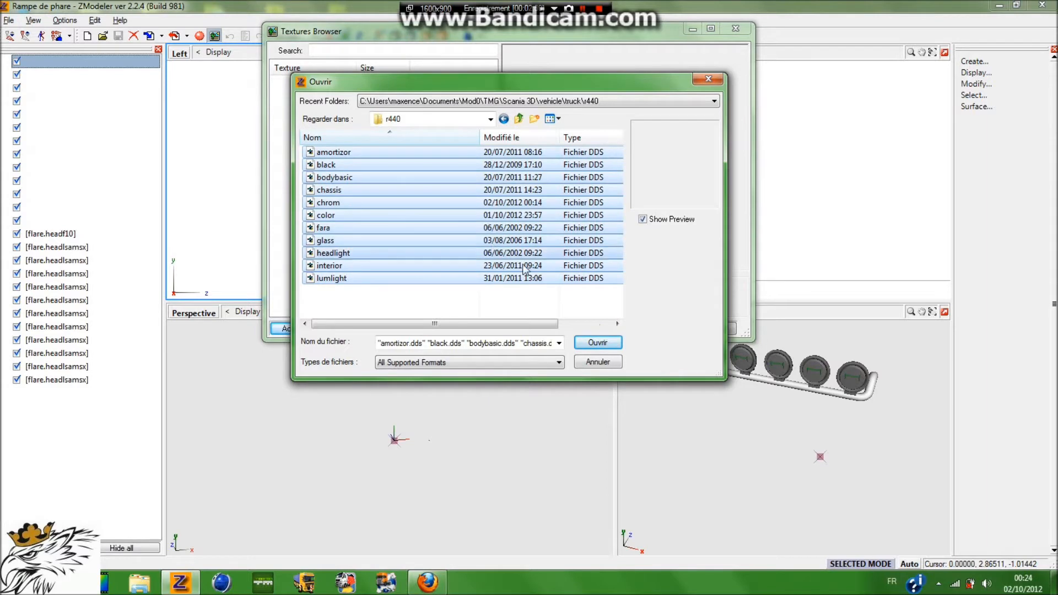
click(597, 341)
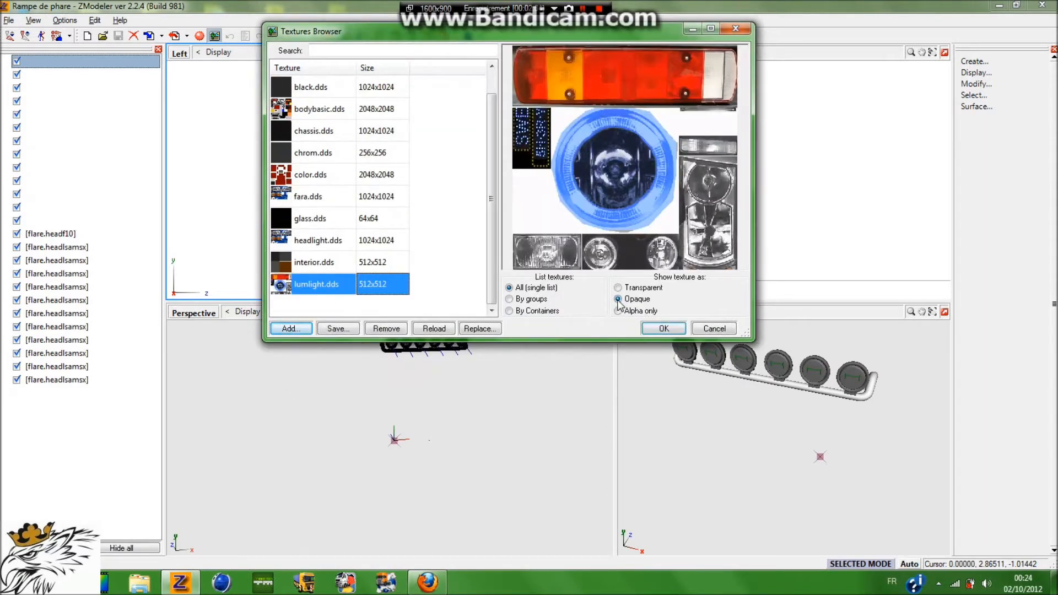
click(330, 196)
click(331, 86)
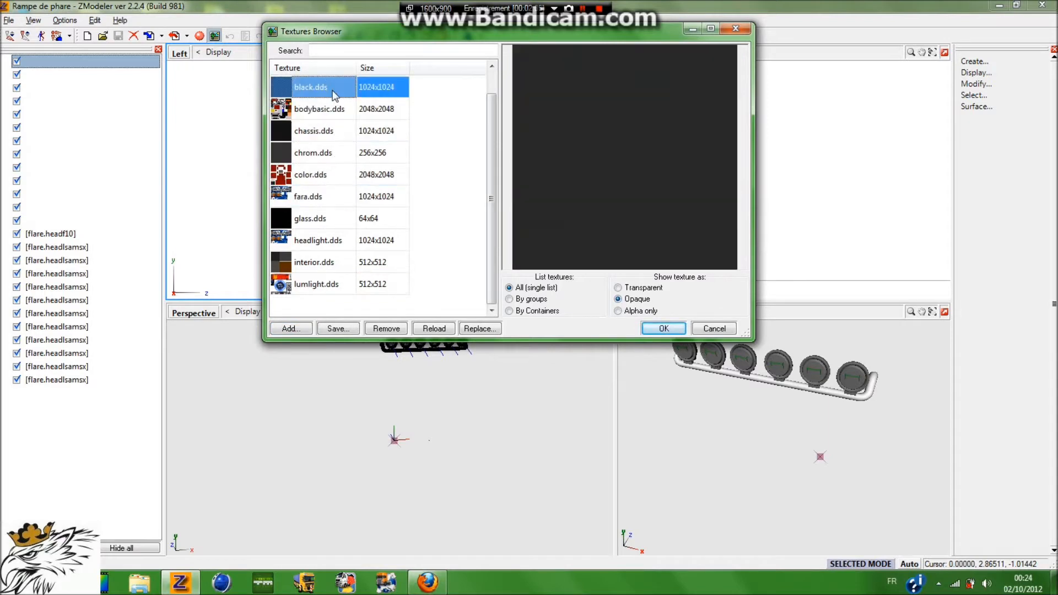
click(664, 328)
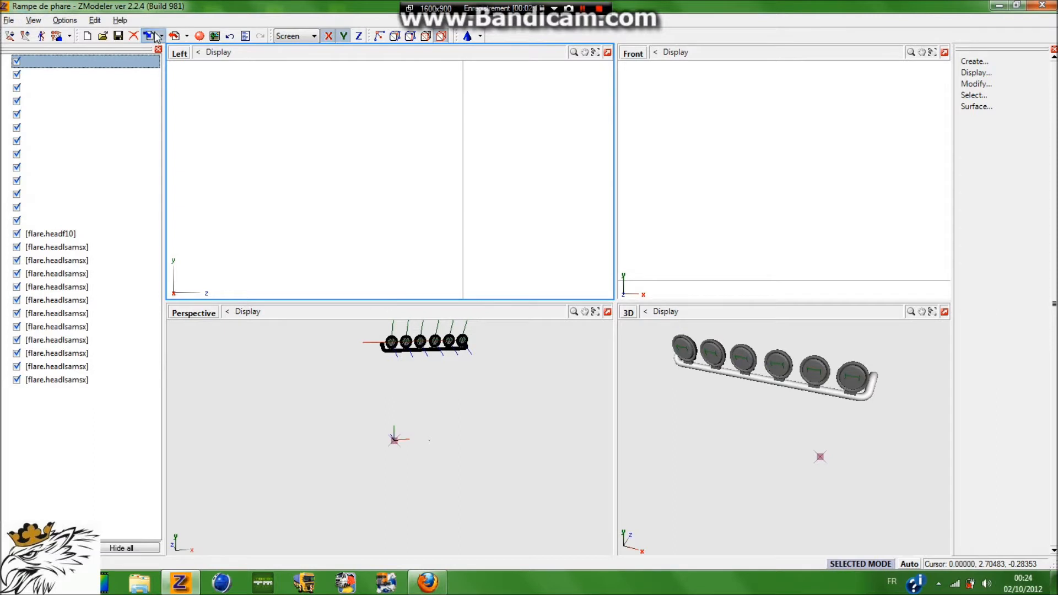
Step: Import the truck PMG model from the desktop's vehicle\truck\r440 folder into the light bar scene
click(147, 36)
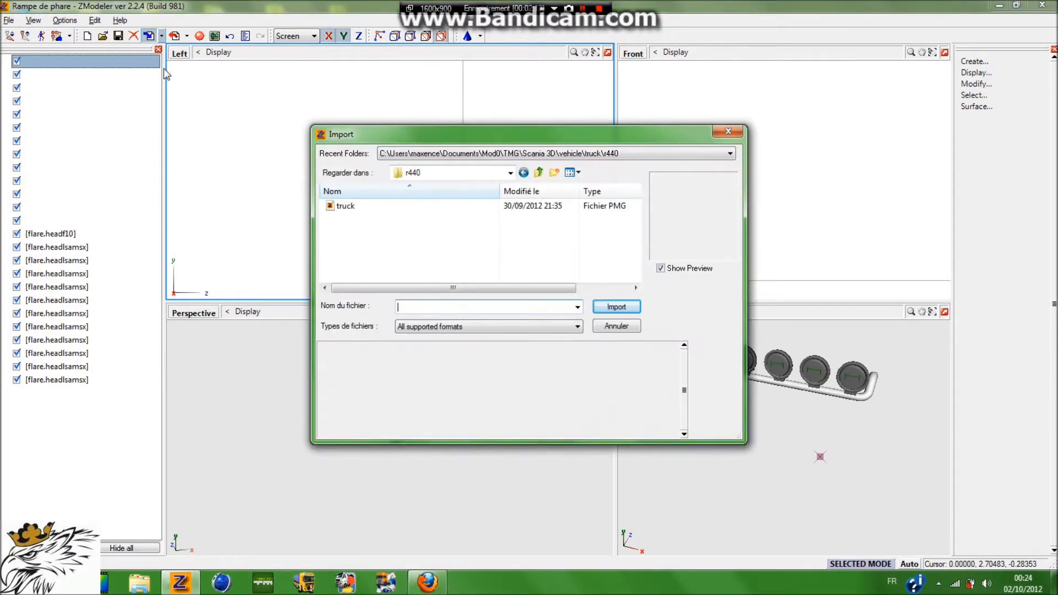
click(540, 174)
click(540, 173)
click(540, 174)
click(540, 174)
click(421, 263)
scroll(421, 263, down, 2)
double_click(528, 274)
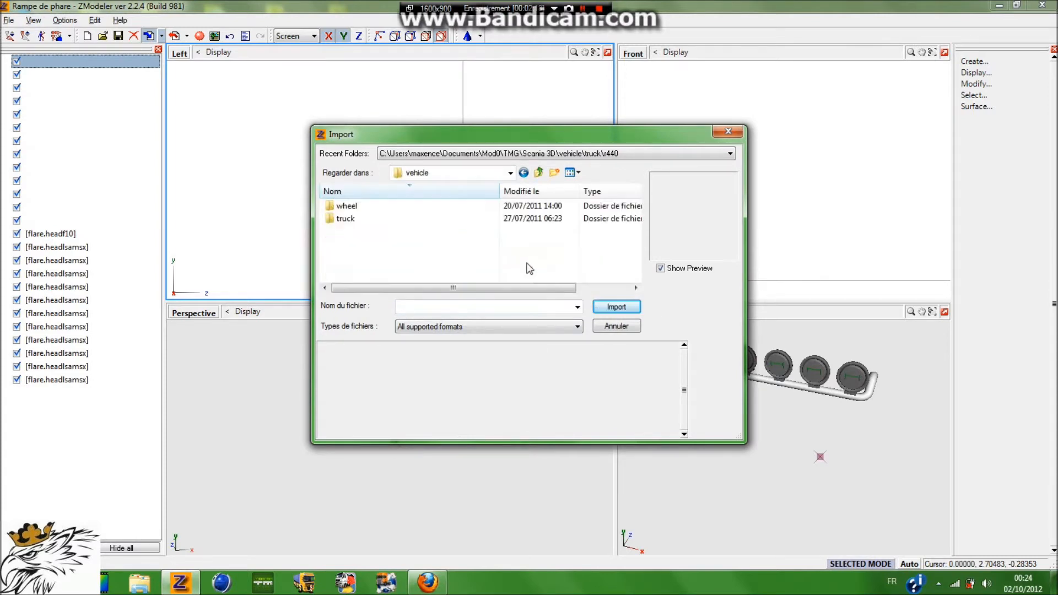
double_click(362, 218)
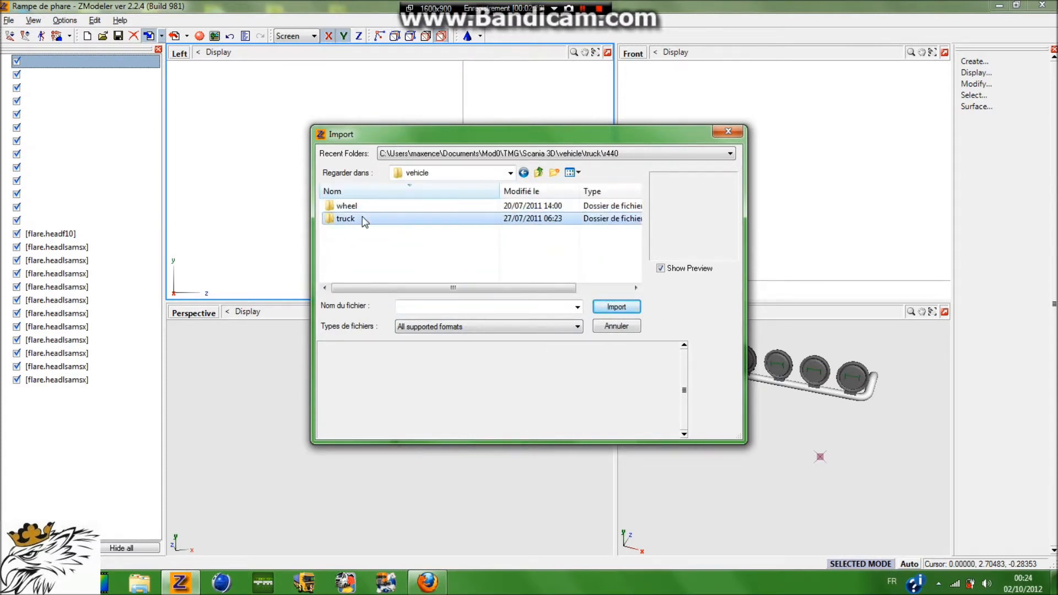
double_click(345, 206)
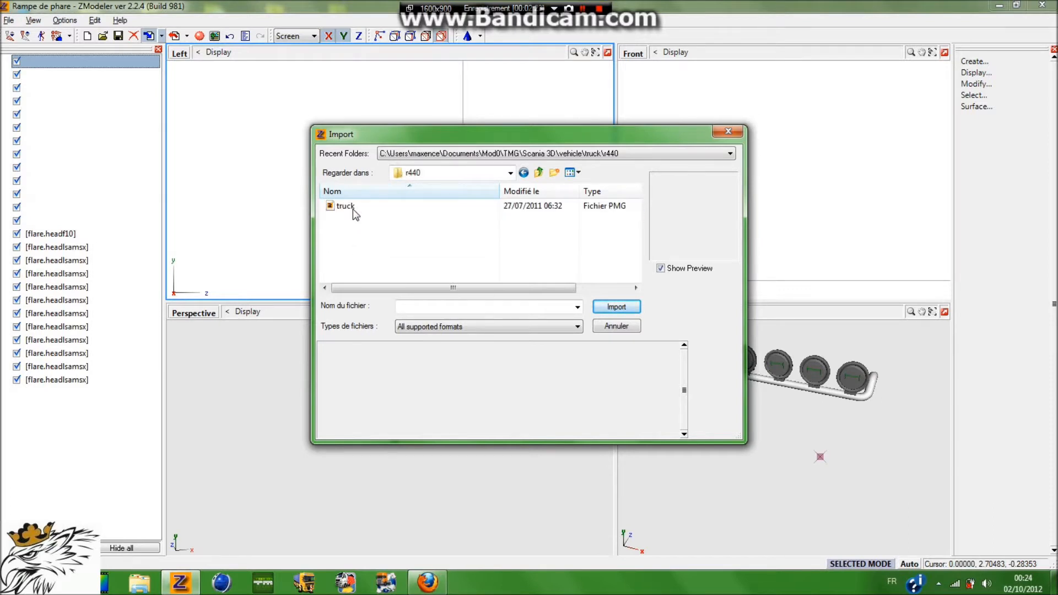
click(353, 207)
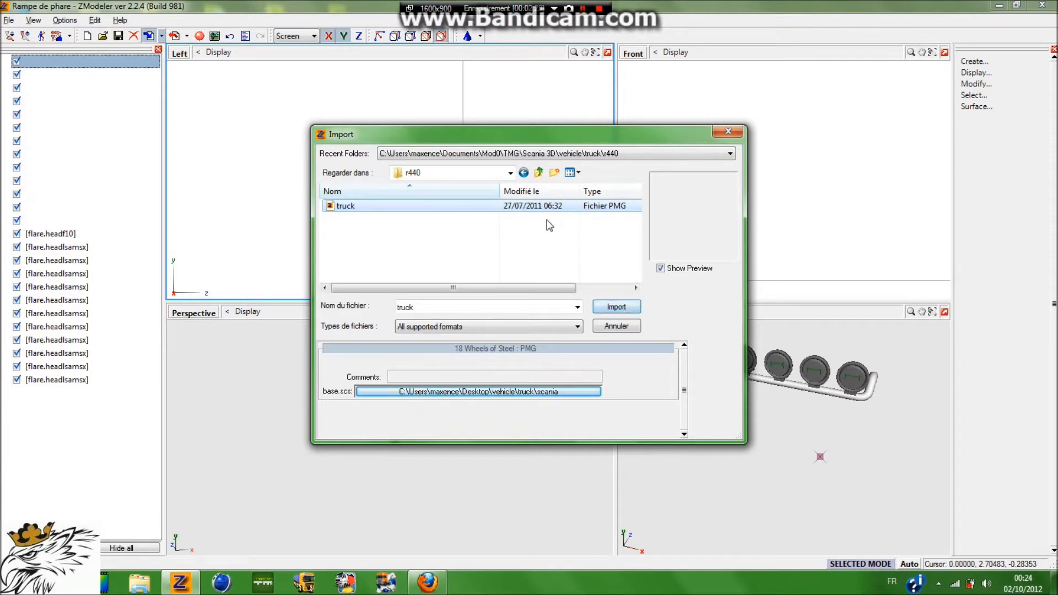
click(617, 307)
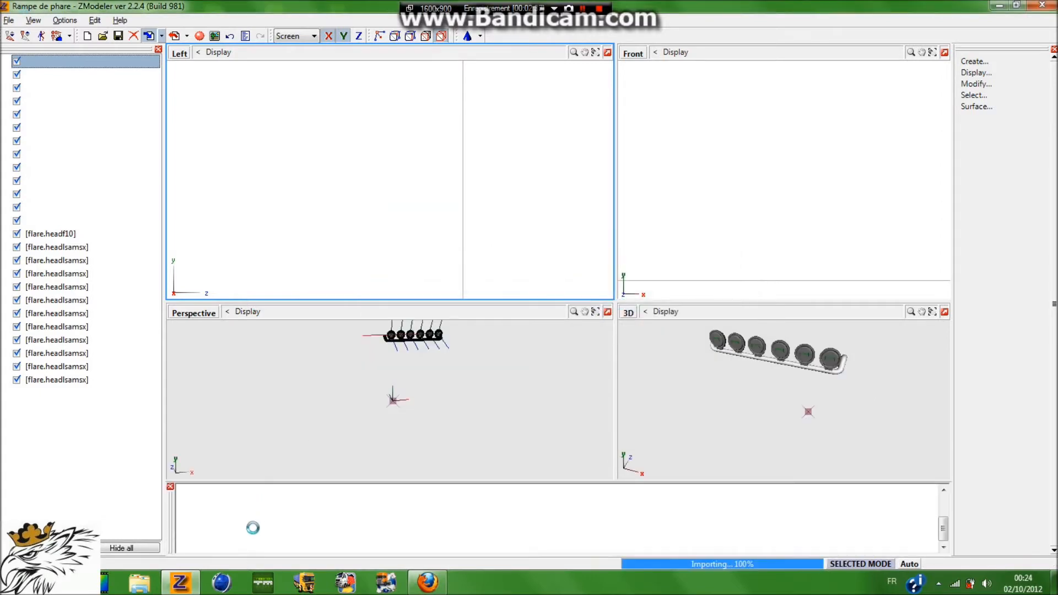
Step: Clear the import message log and close it
right_click(248, 523)
click(273, 525)
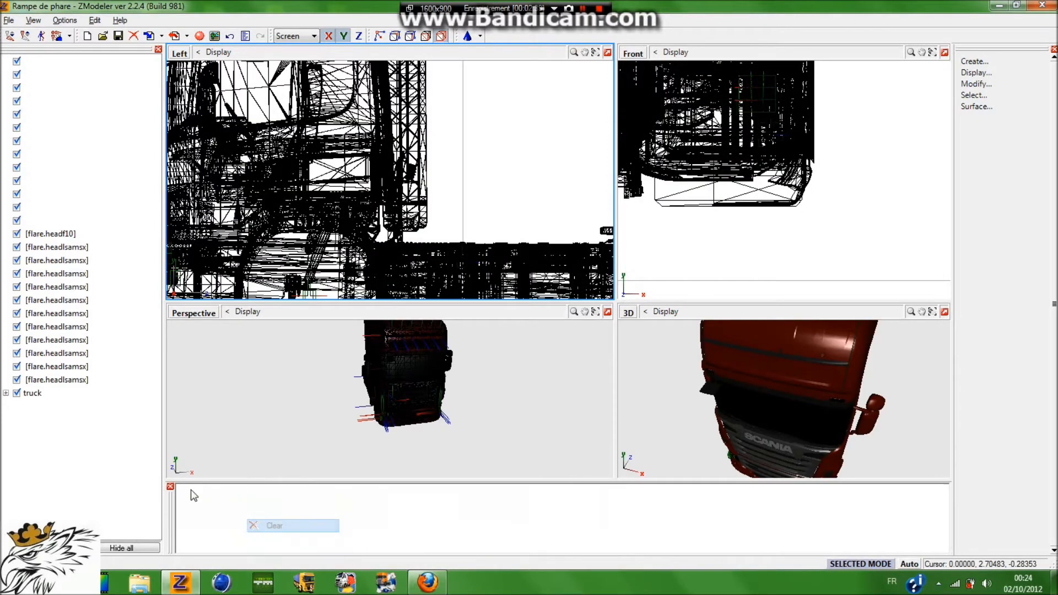
click(170, 486)
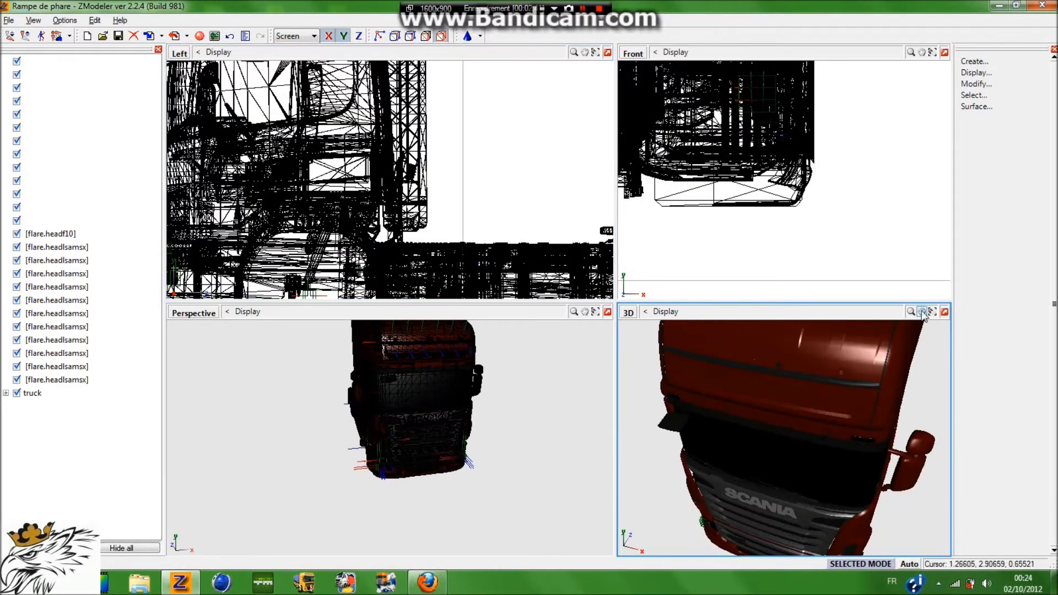
Step: Examine the whole imported truck in the enlarged 3D view, switching the truck's visibility off and on
click(930, 311)
click(945, 312)
scroll(683, 298, down, 3)
middle_drag(675, 294, 579, 267)
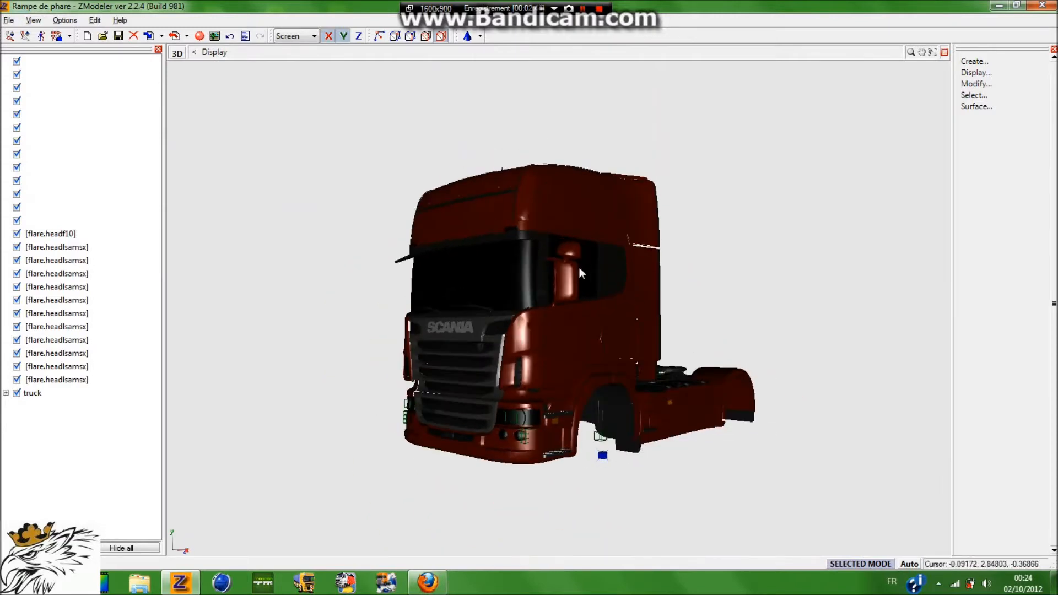
click(17, 393)
click(17, 393)
click(17, 393)
click(16, 393)
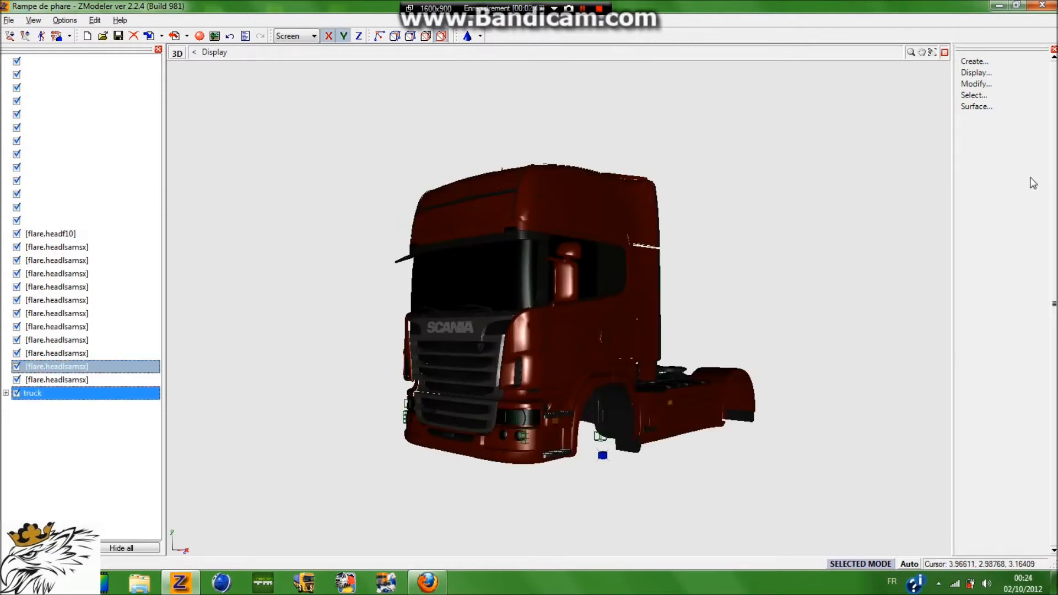
Step: Restore the four-view layout and fit the whole model in the Front, Left and Perspective views
click(944, 52)
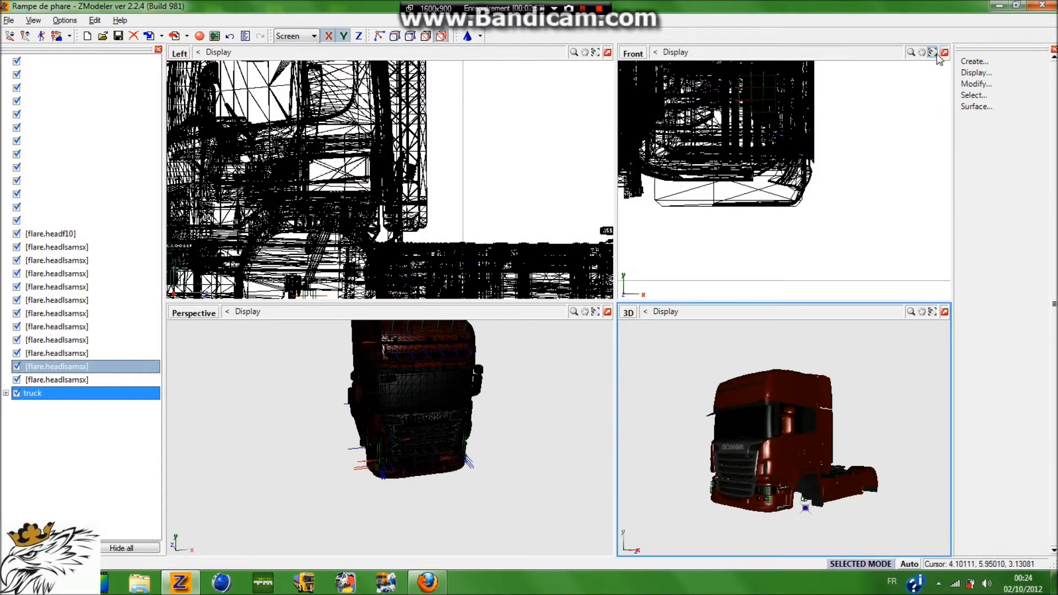
click(932, 52)
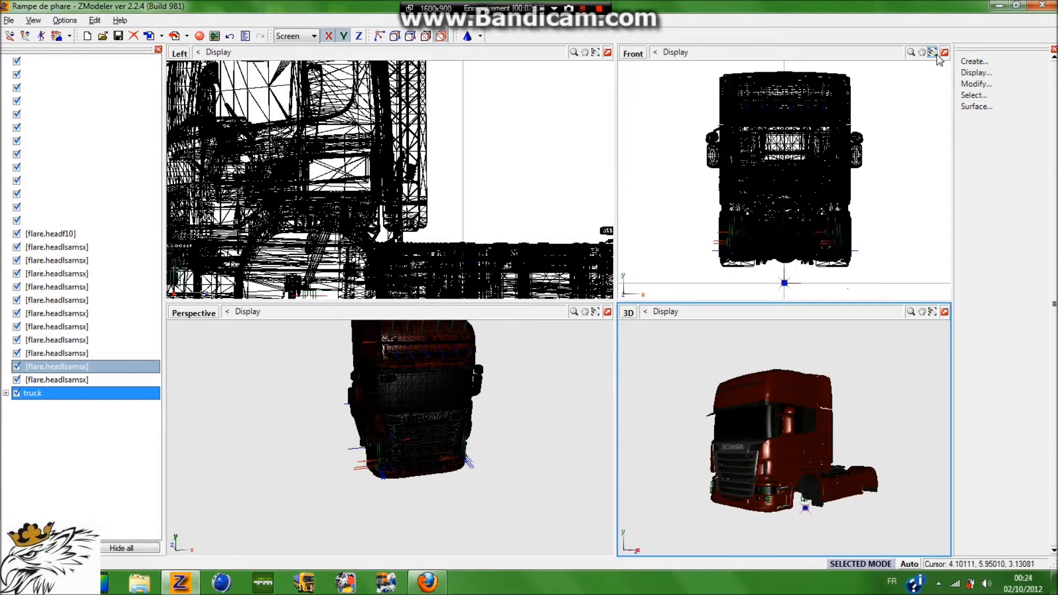
click(595, 52)
click(595, 312)
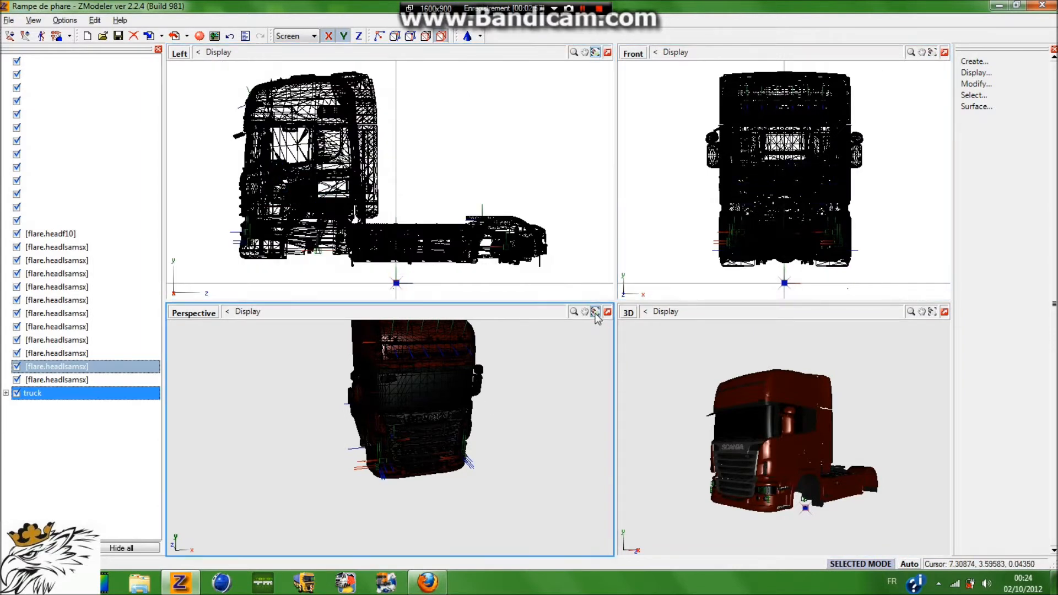
scroll(552, 338, down, 4)
middle_drag(551, 342, 498, 336)
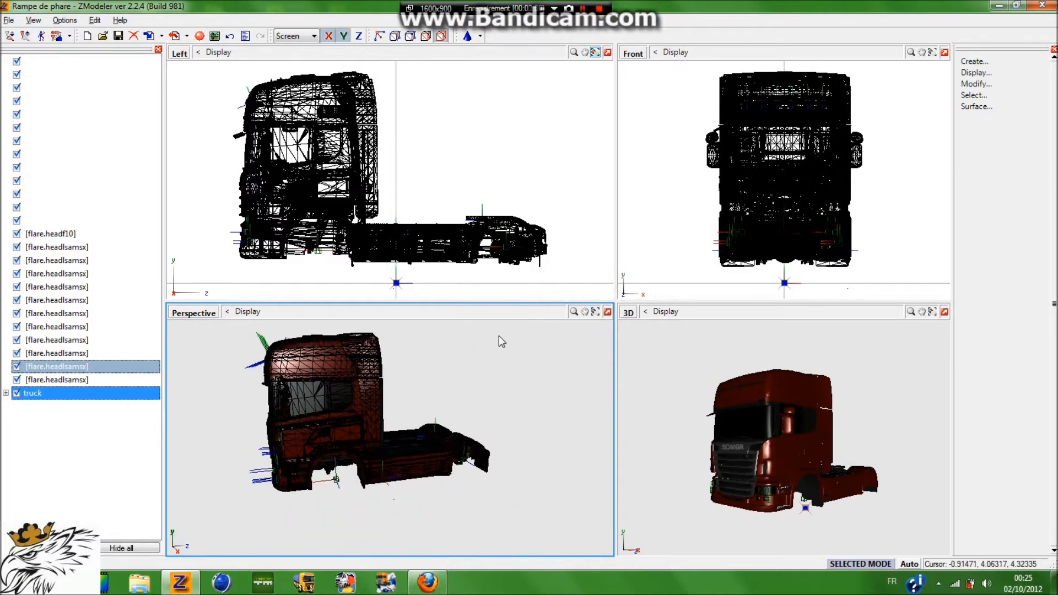
Step: Maximize the Left view with the truck's cab shown close up
click(608, 52)
scroll(394, 244, up, 2)
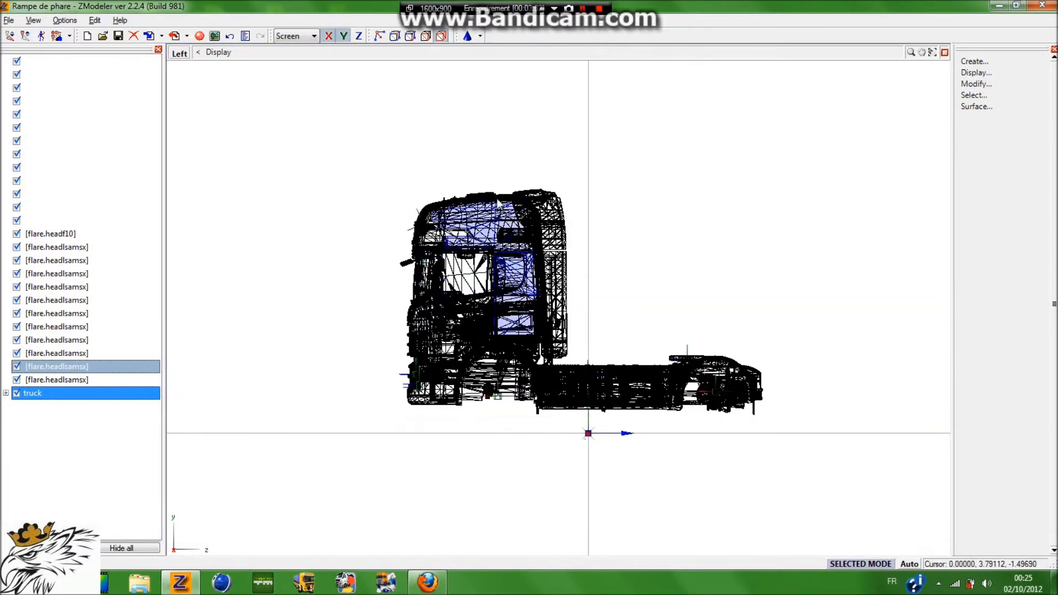
scroll(395, 244, up, 2)
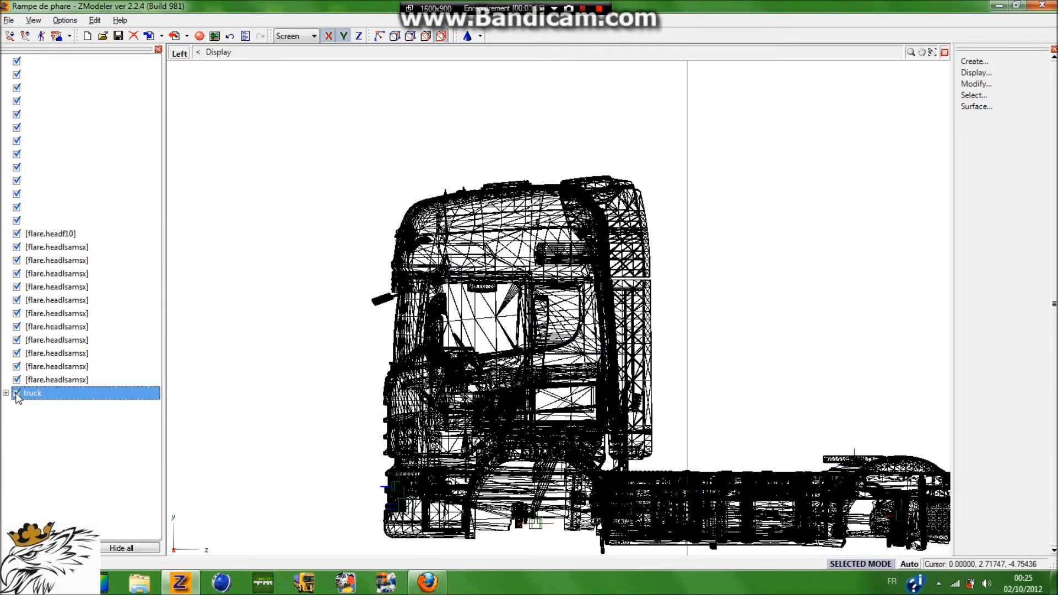
Step: Hide the truck and, with the Move tool active, select all parts of the light bar in the Left view
scroll(458, 231, up, 3)
scroll(458, 231, up, 3)
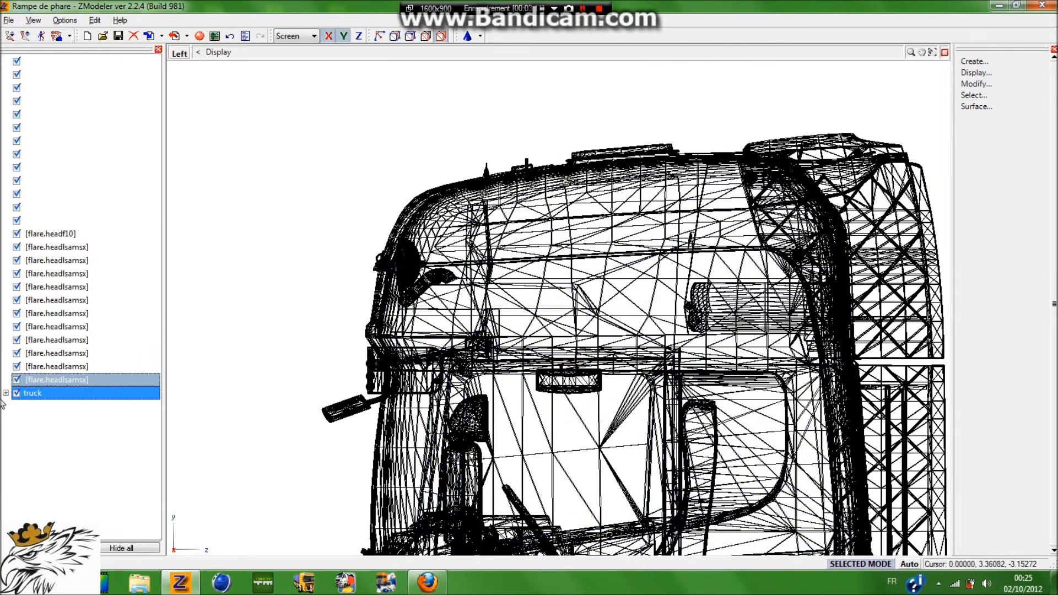
click(16, 394)
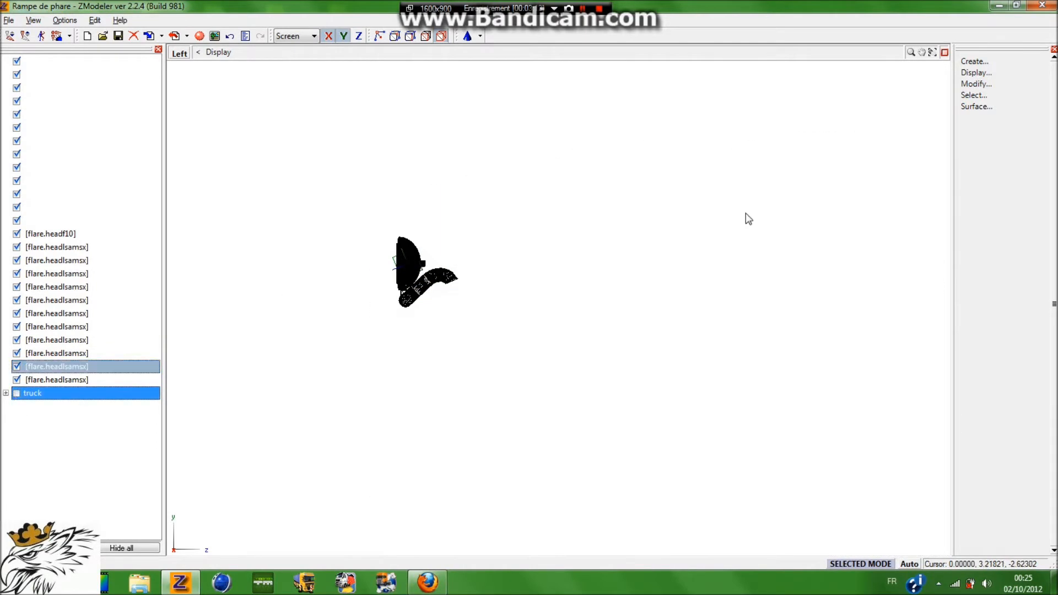
click(977, 82)
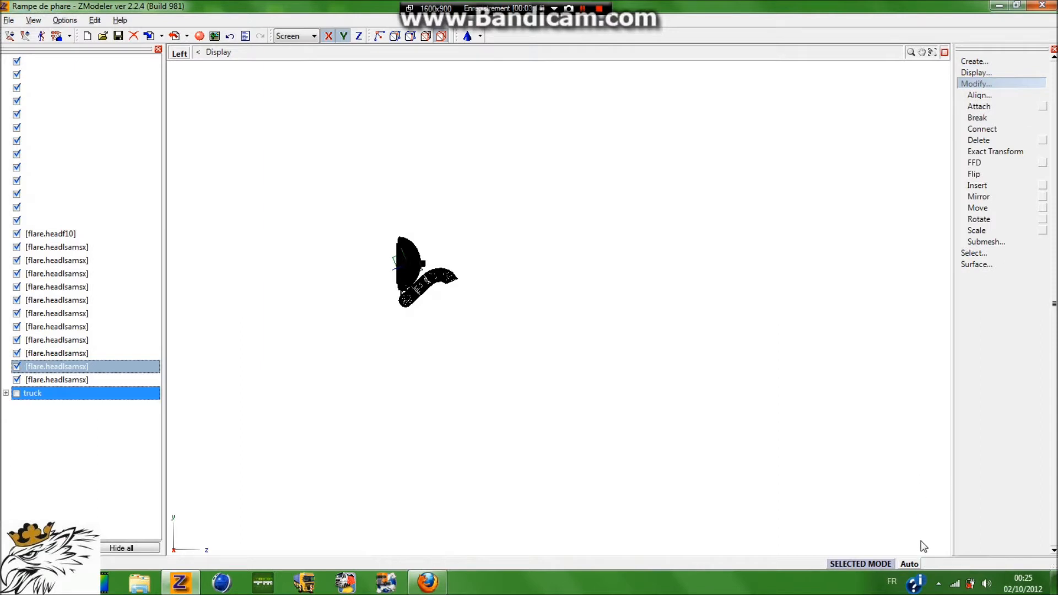
click(977, 208)
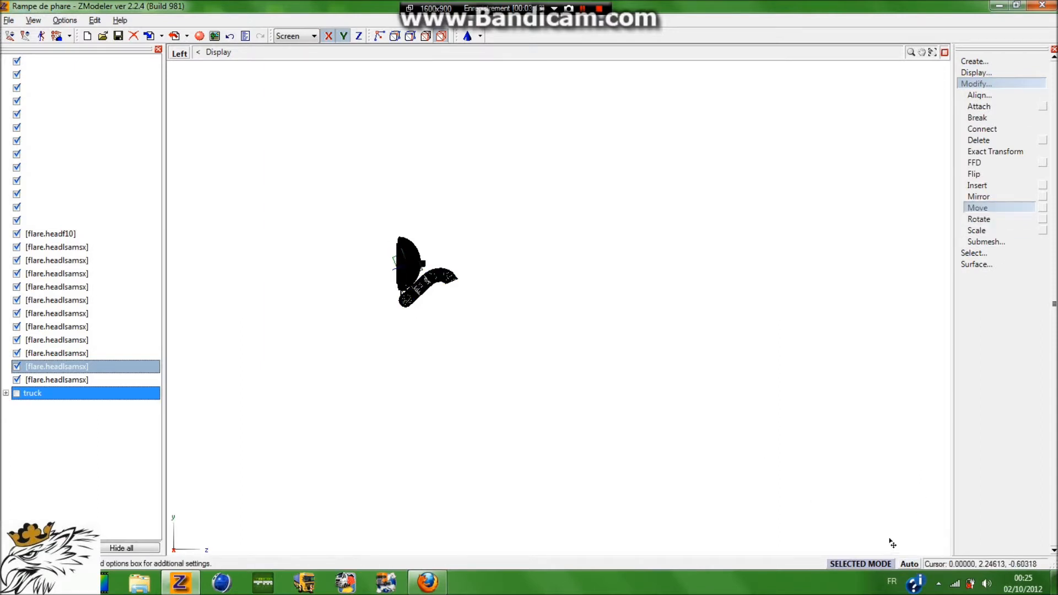
drag(300, 376, 509, 175)
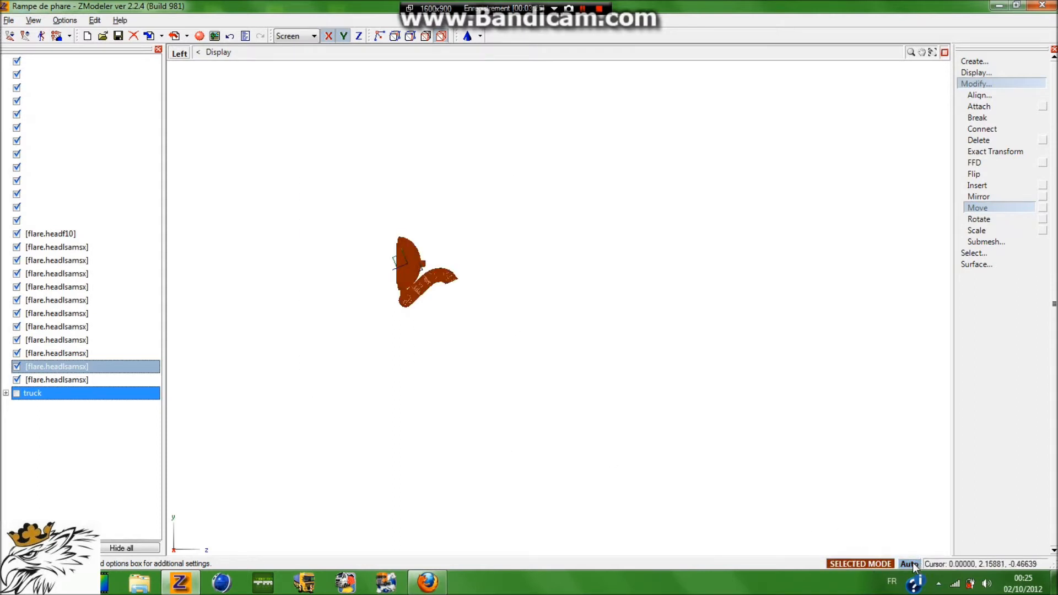
Step: Show the truck again and move the selected light bar up onto the front edge of the cab roof
click(16, 393)
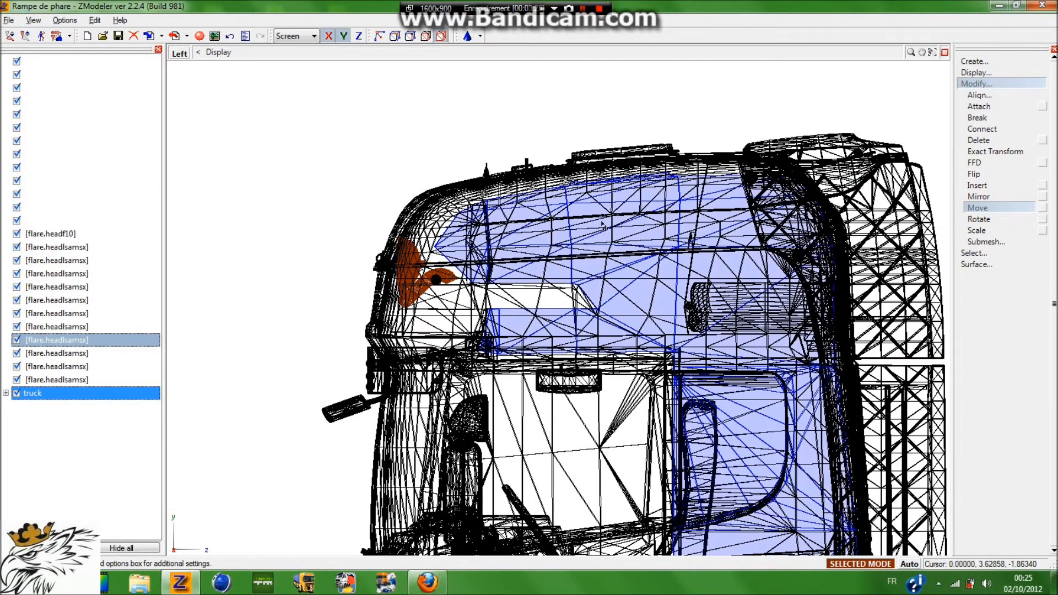
drag(603, 225, 599, 136)
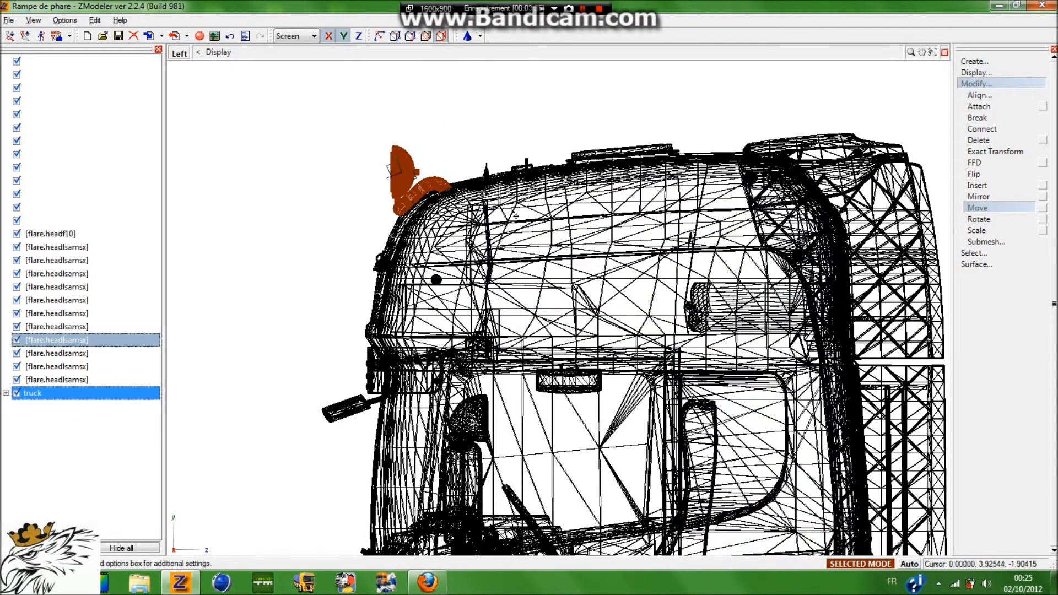
scroll(511, 210, up, 4)
scroll(415, 181, up, 3)
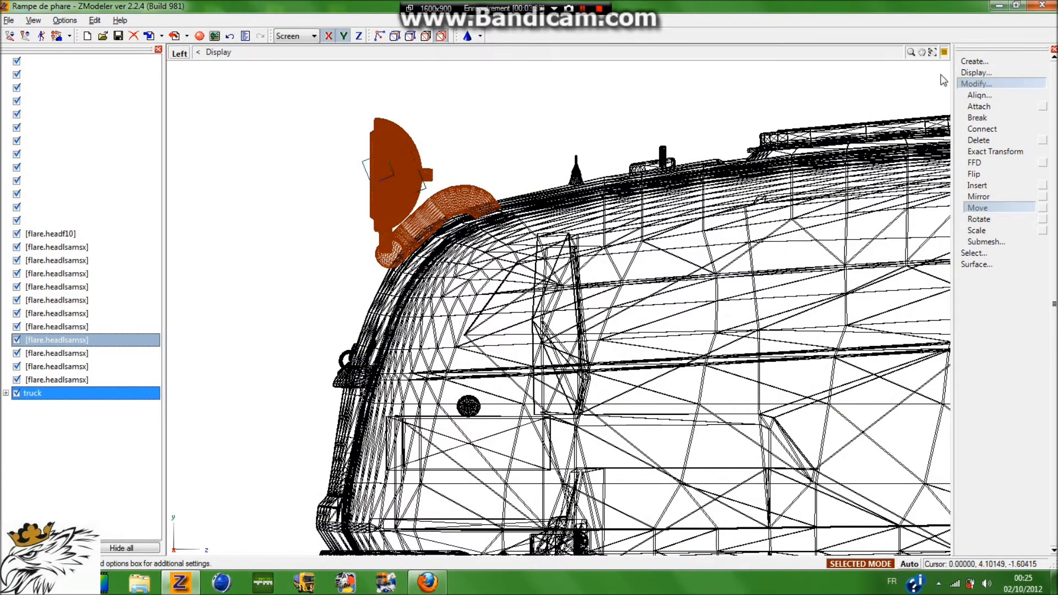
Step: Check the light bar's fit in the 3D view and move it slightly back and down against the roof
click(944, 52)
click(935, 309)
click(945, 311)
middle_drag(915, 242, 358, 137)
scroll(359, 142, up, 5)
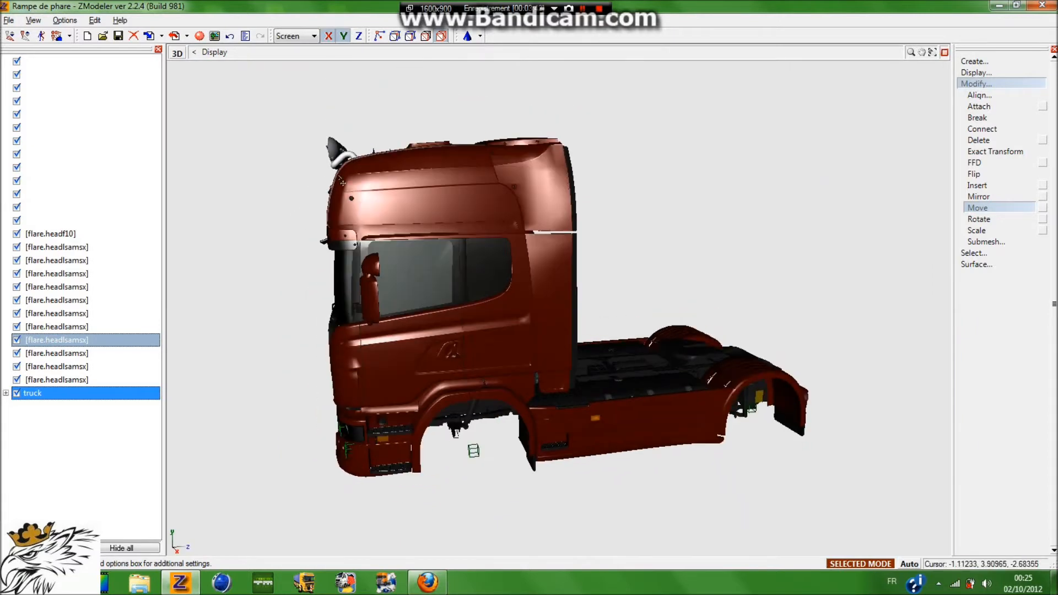
mouse_move(421, 178)
middle_down()
mouse_move(352, 185)
mouse_move(413, 178)
middle_up()
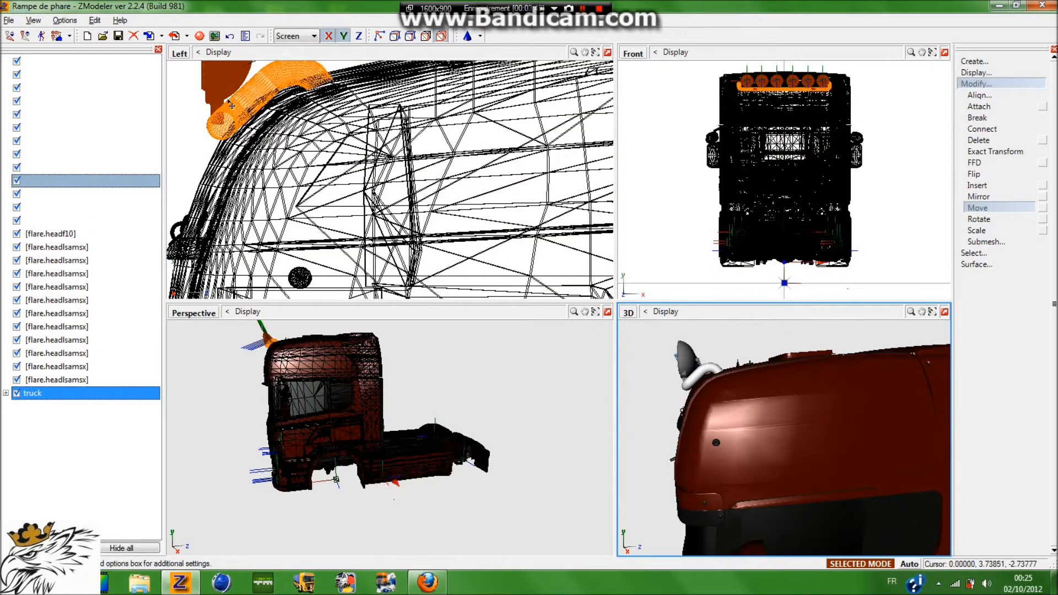
drag(230, 105, 241, 109)
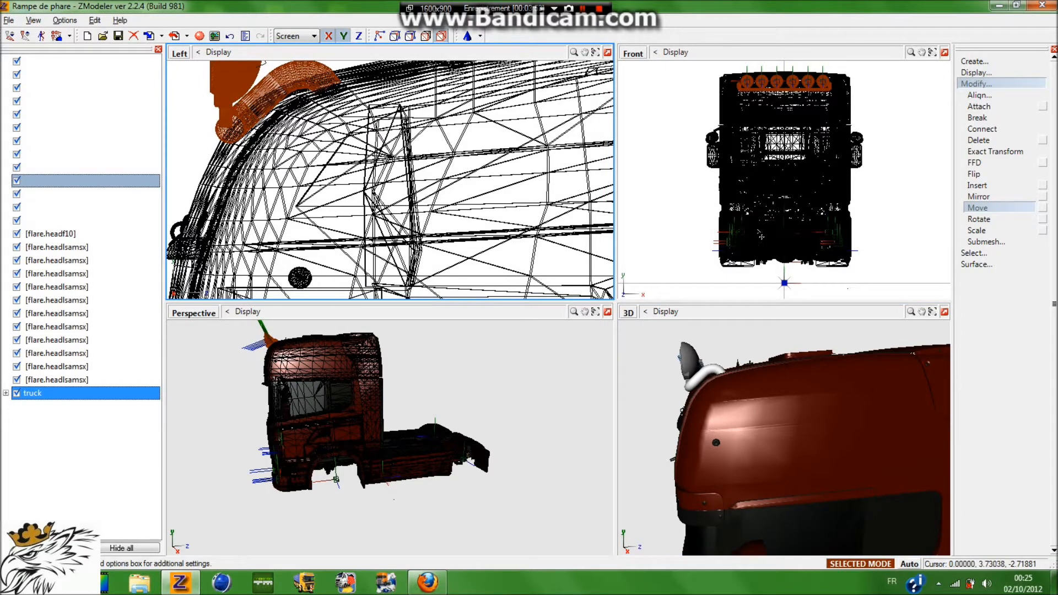
Step: Inspect the mounted light bar in the maximized 3D view and hide every unnamed part except the first in the list
click(931, 311)
click(944, 313)
middle_drag(435, 254, 639, 258)
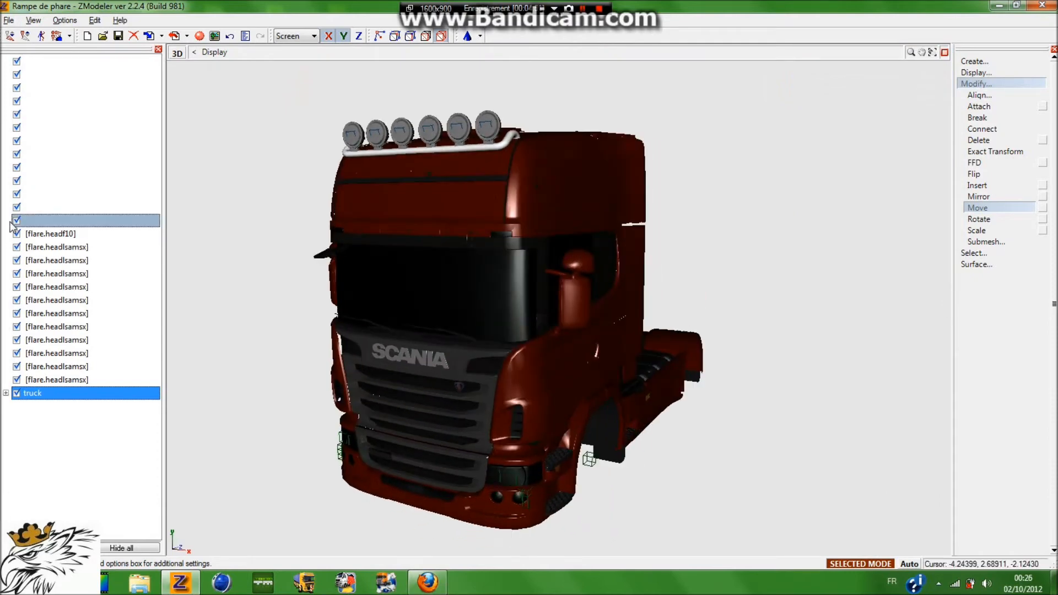
click(16, 220)
click(16, 207)
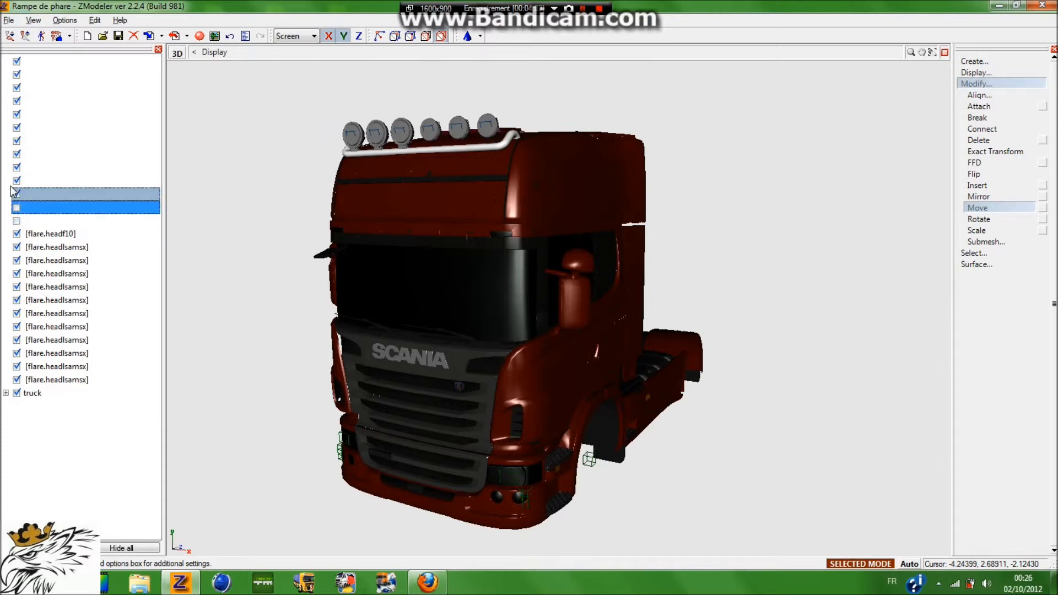
click(16, 194)
click(16, 180)
click(16, 167)
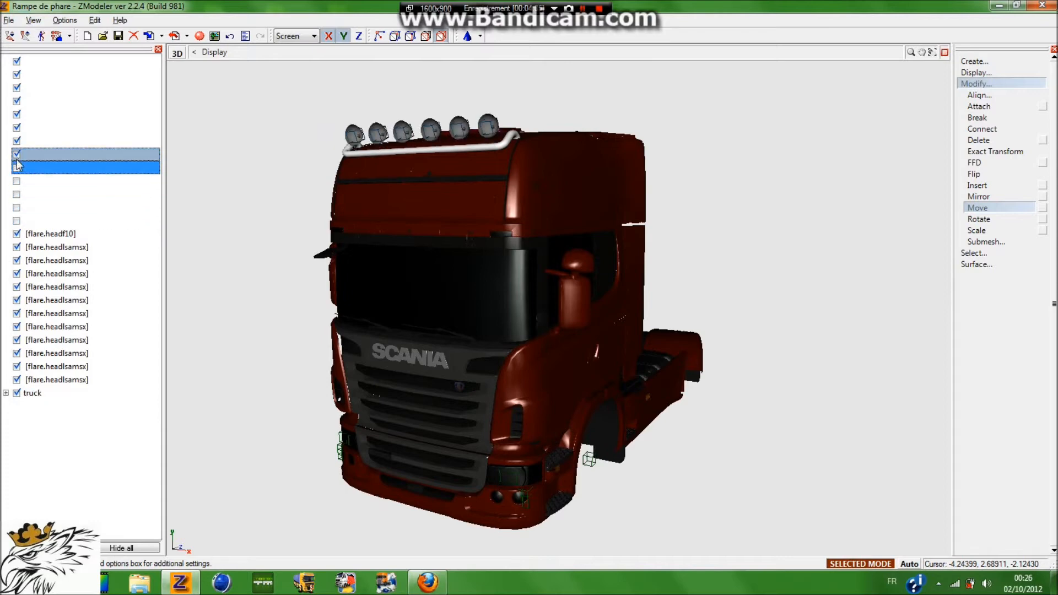
click(17, 155)
click(16, 141)
click(17, 128)
click(17, 115)
click(17, 101)
click(17, 88)
click(16, 75)
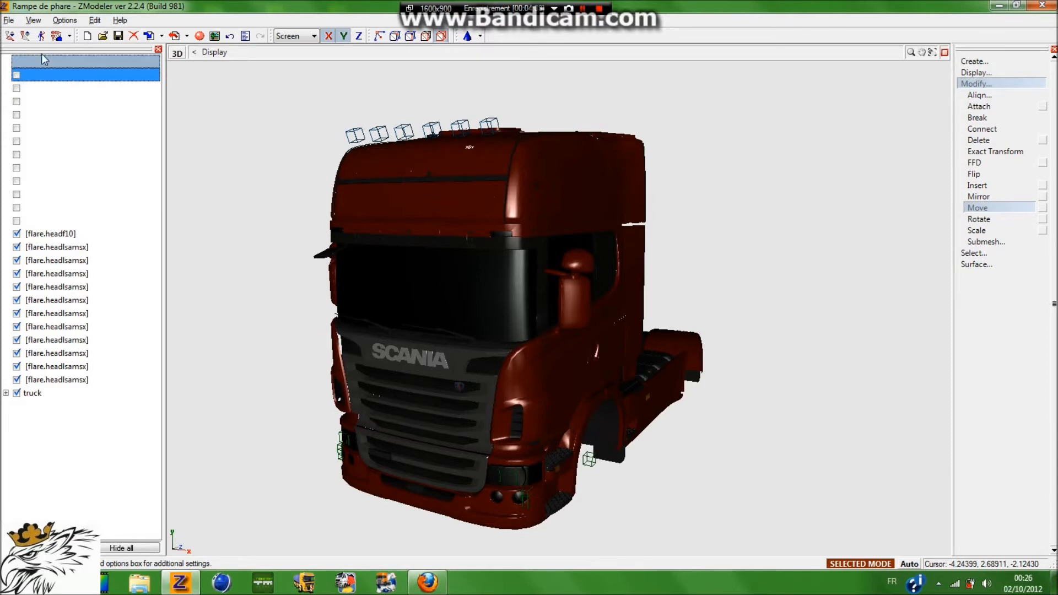
Step: Assign the black (dif_spec) material to the polygons of the HiBar lettering, the first part in the list
middle_drag(458, 176, 546, 218)
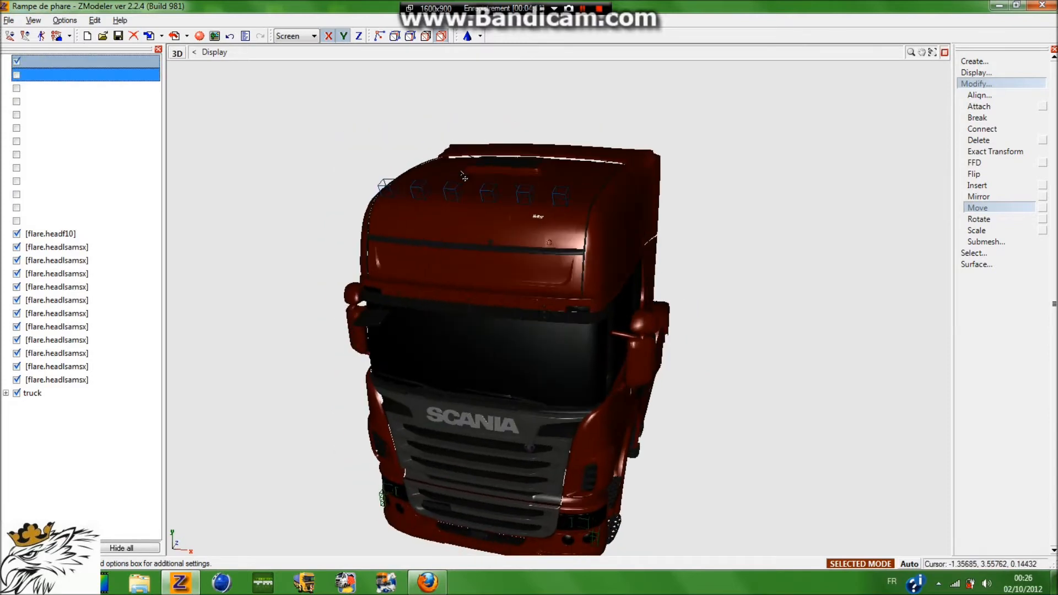
scroll(604, 220, up, 8)
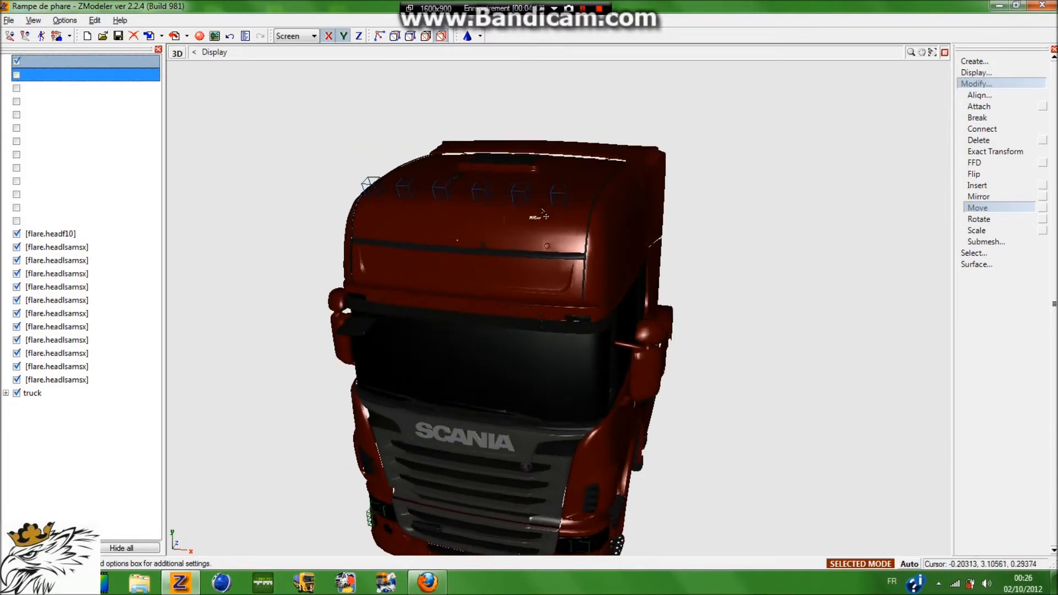
scroll(539, 220, down, 6)
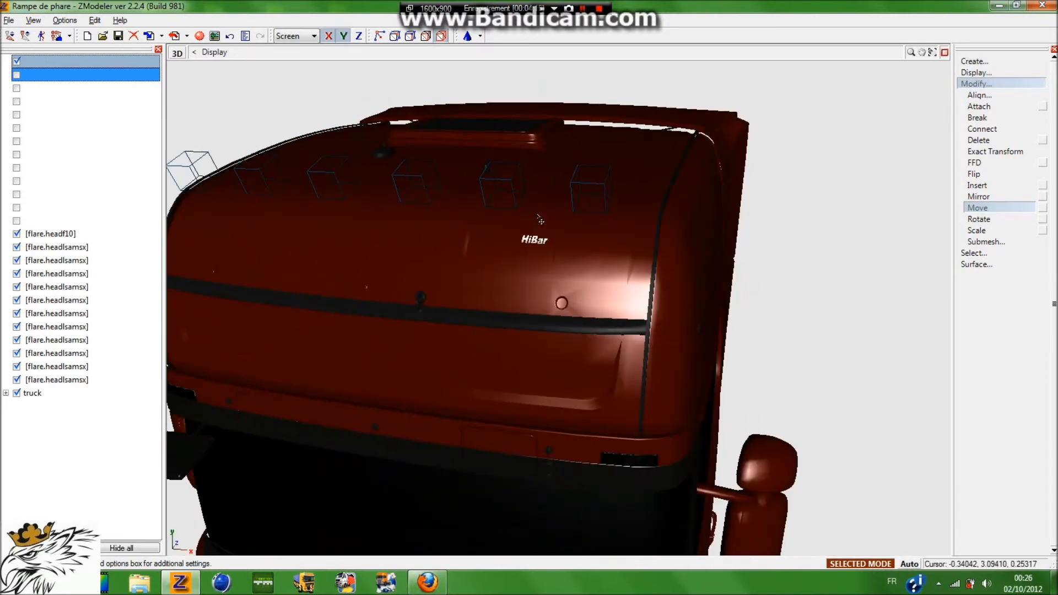
click(54, 58)
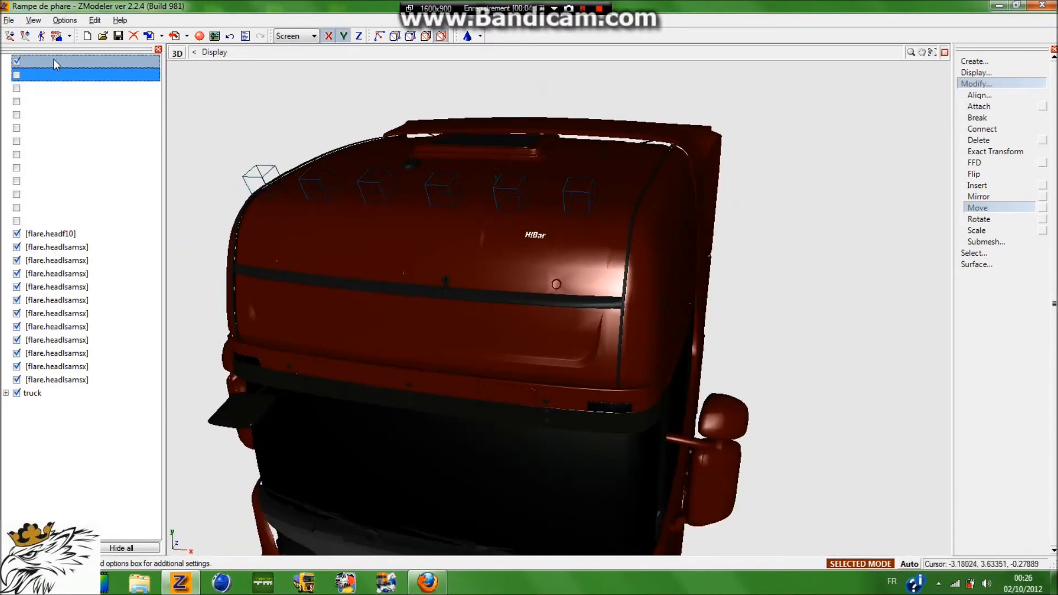
right_click(54, 59)
click(125, 98)
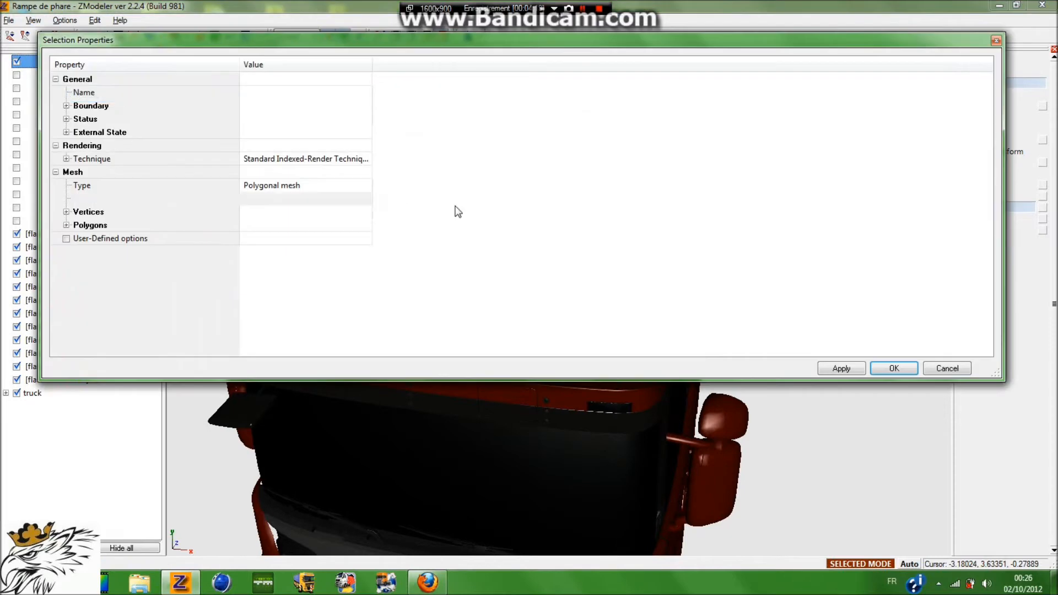
click(90, 225)
click(66, 225)
click(316, 251)
click(319, 265)
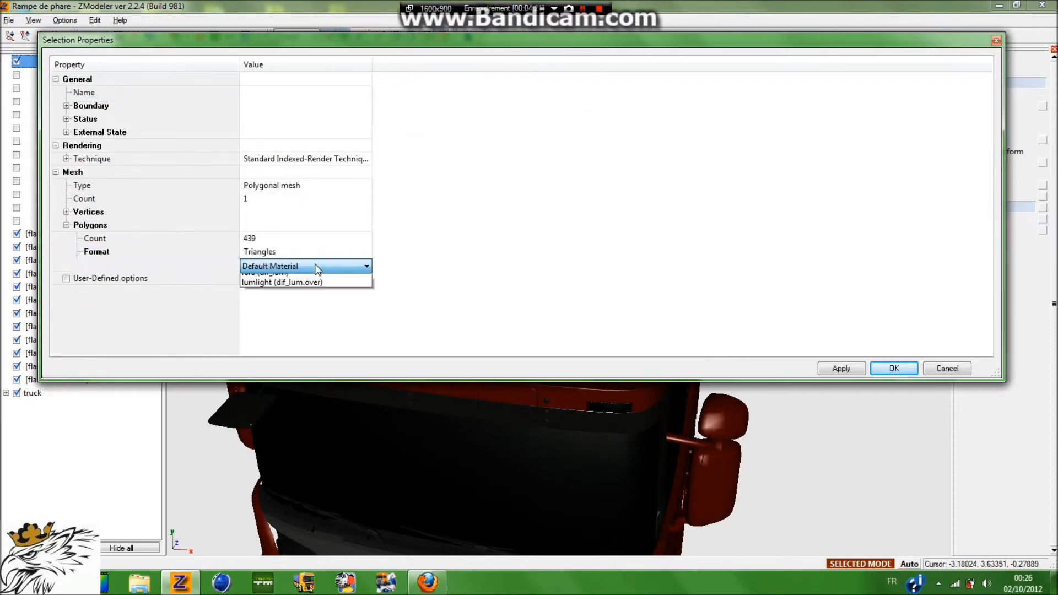
click(302, 309)
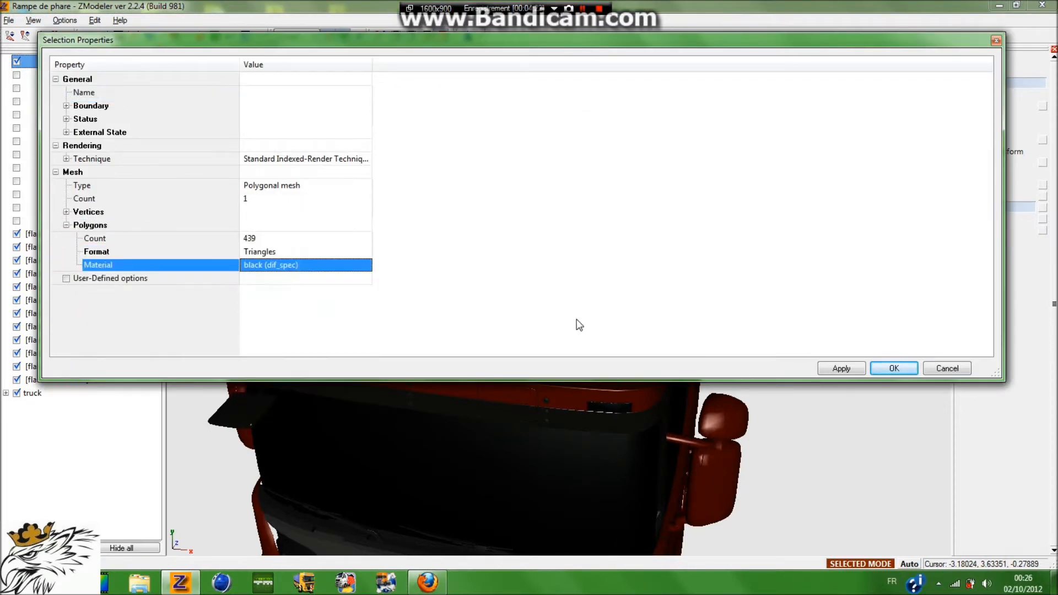
click(893, 368)
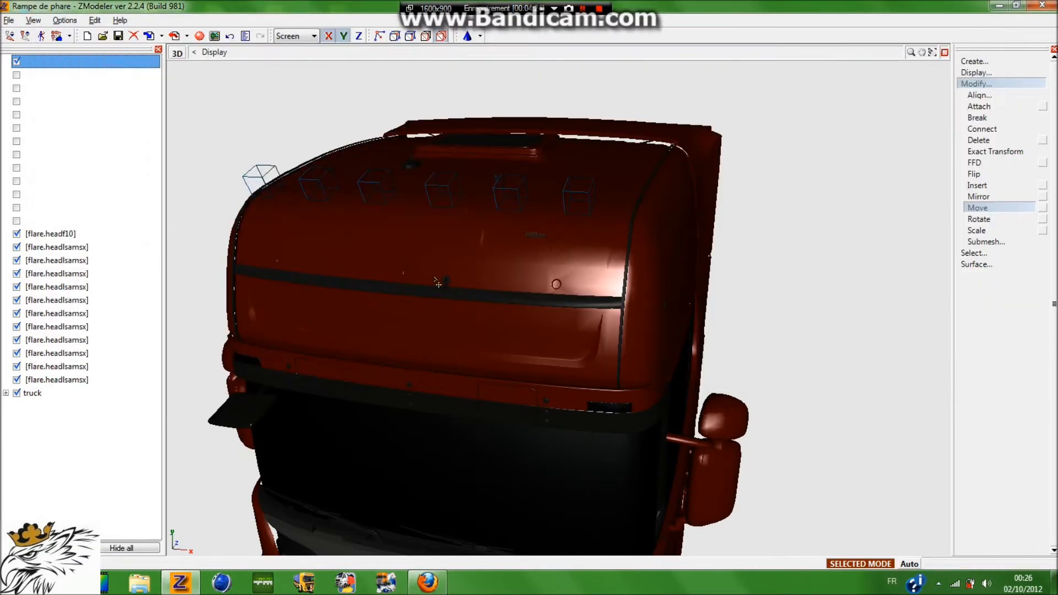
Step: Show the light bar's tube and assign it the chrom (dif_spec.add.env_nofresnel) material
click(16, 80)
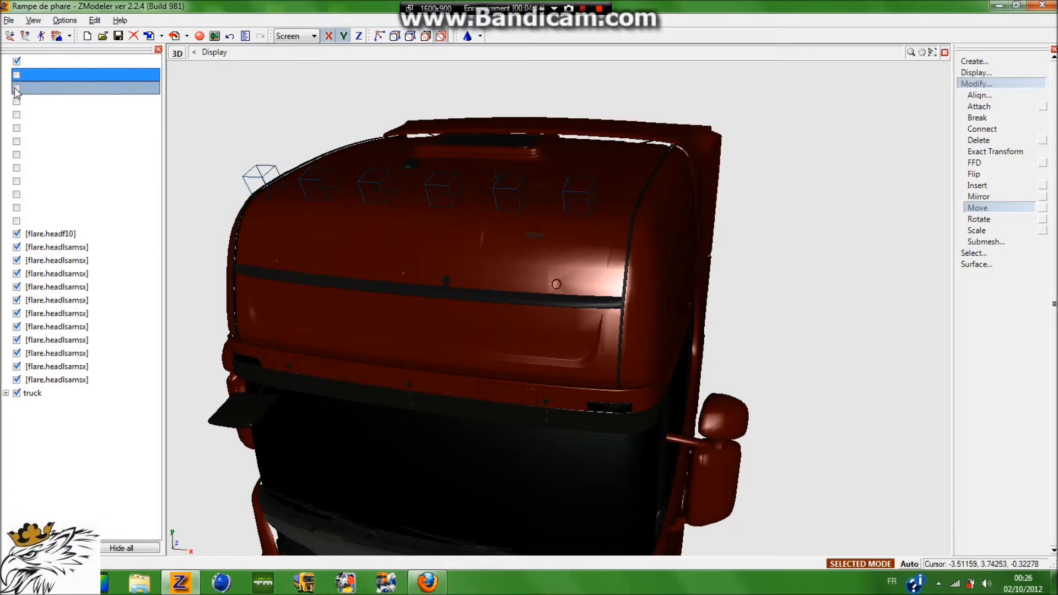
click(16, 88)
right_click(33, 90)
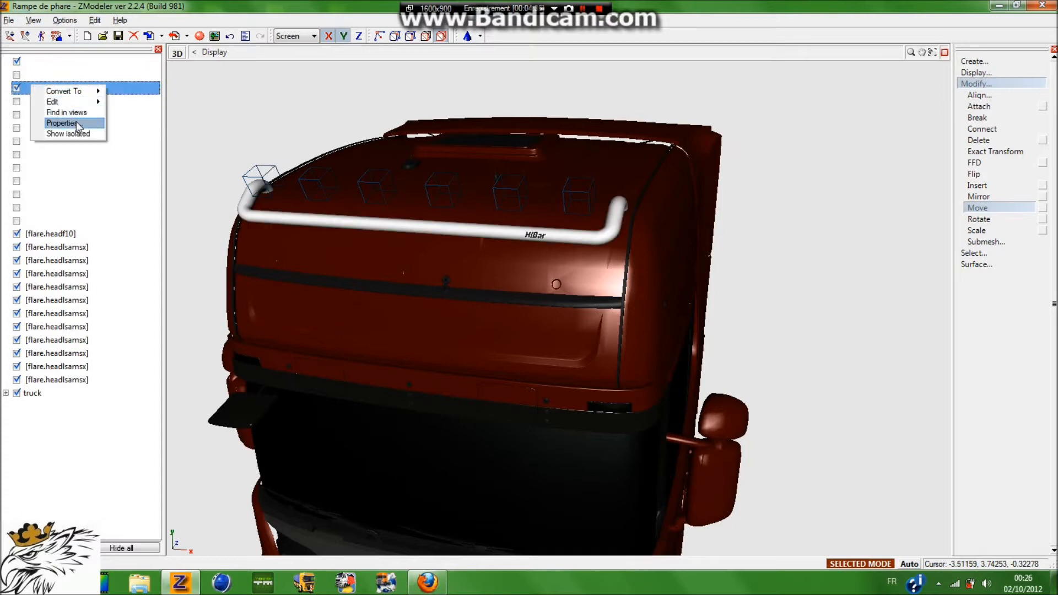
click(61, 123)
click(316, 266)
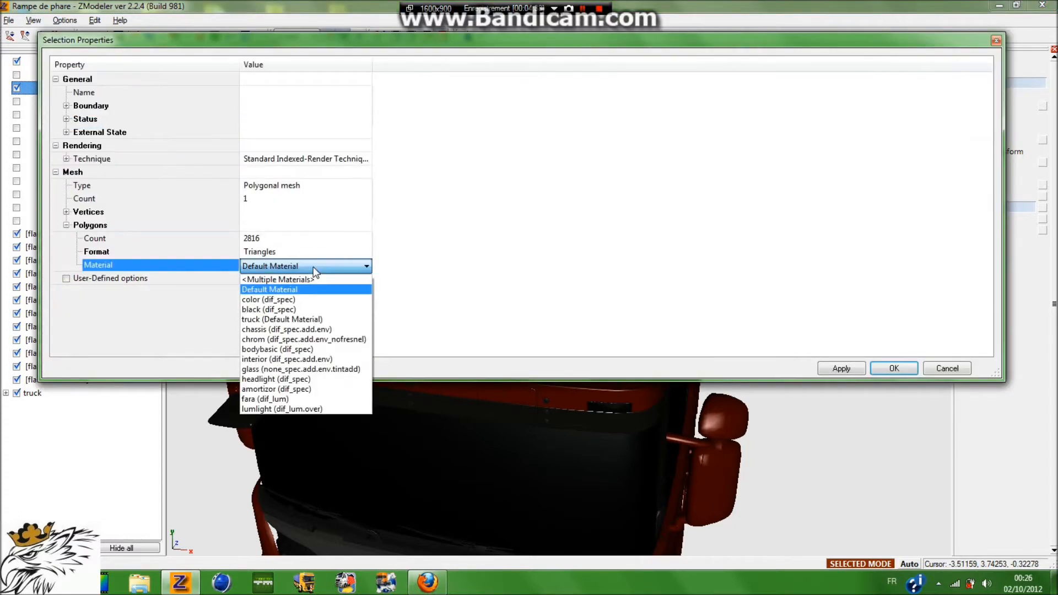
click(279, 339)
click(889, 370)
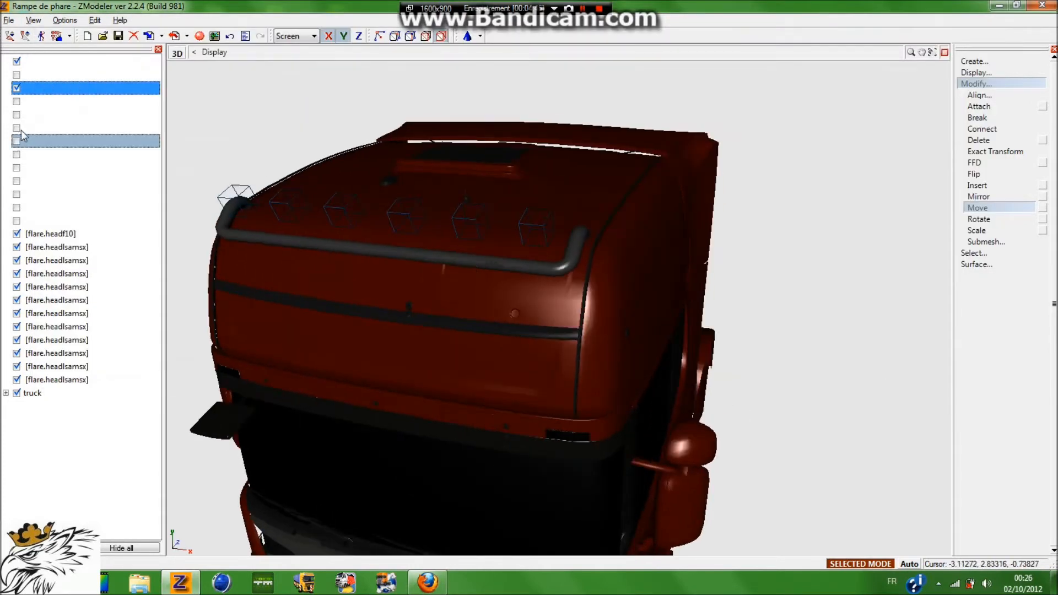
Step: Show the second lettering on the tube and assign it the black (dif_spec) material
click(18, 103)
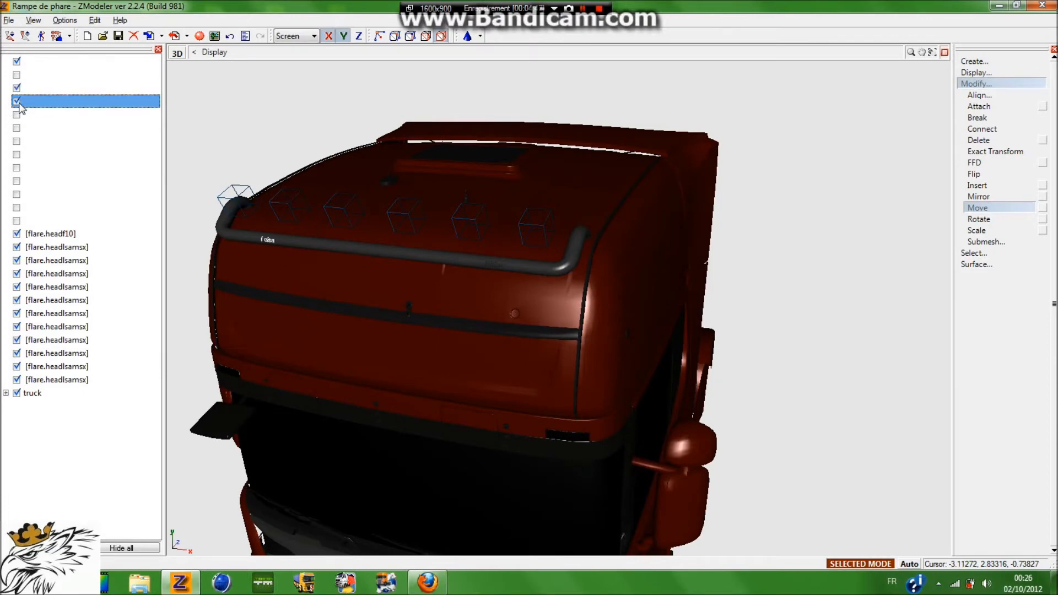
right_click(37, 105)
click(76, 140)
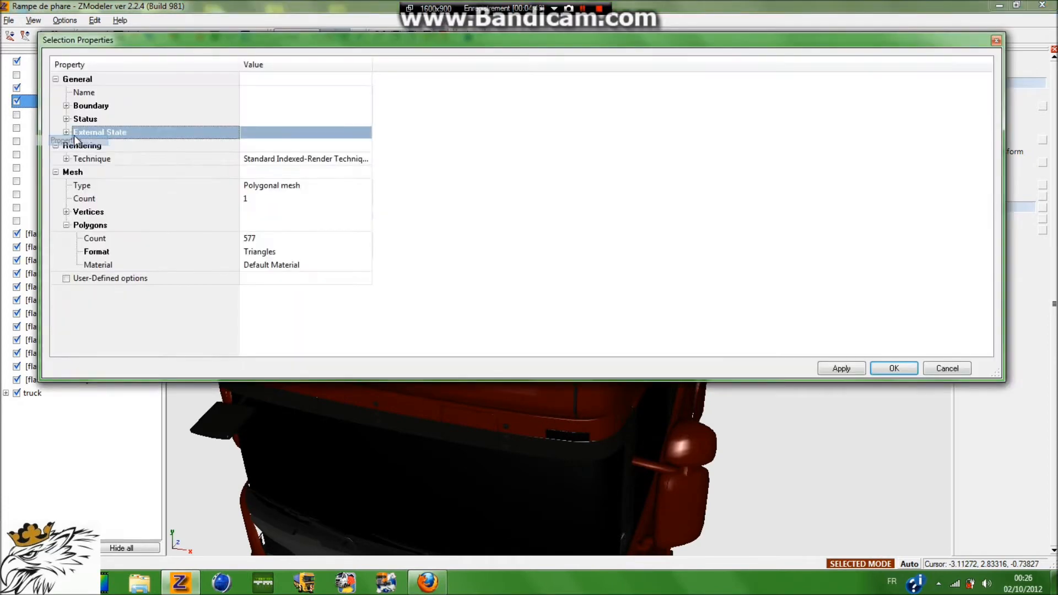
click(267, 265)
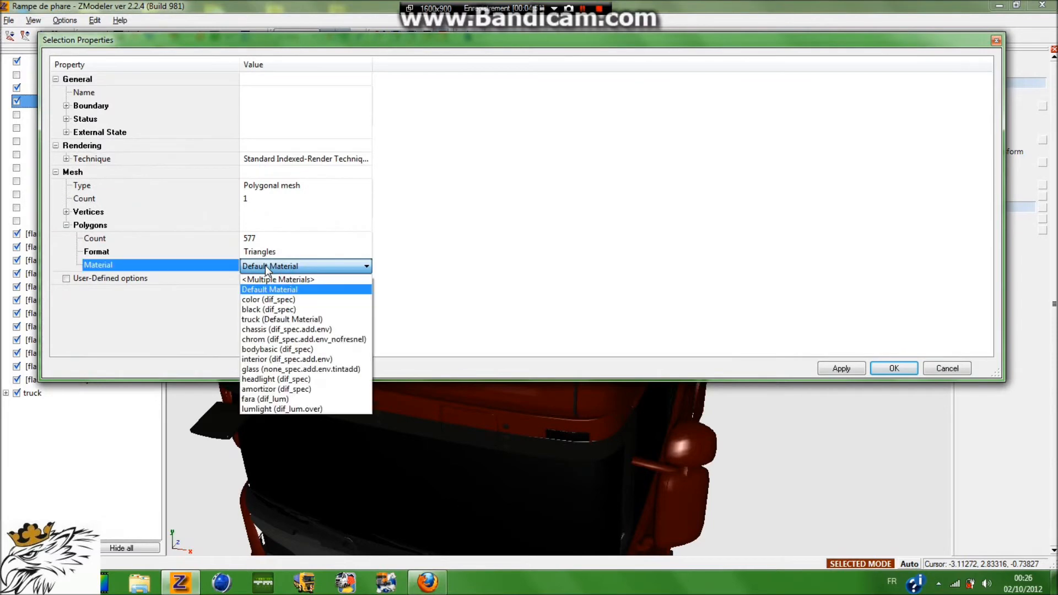
click(270, 309)
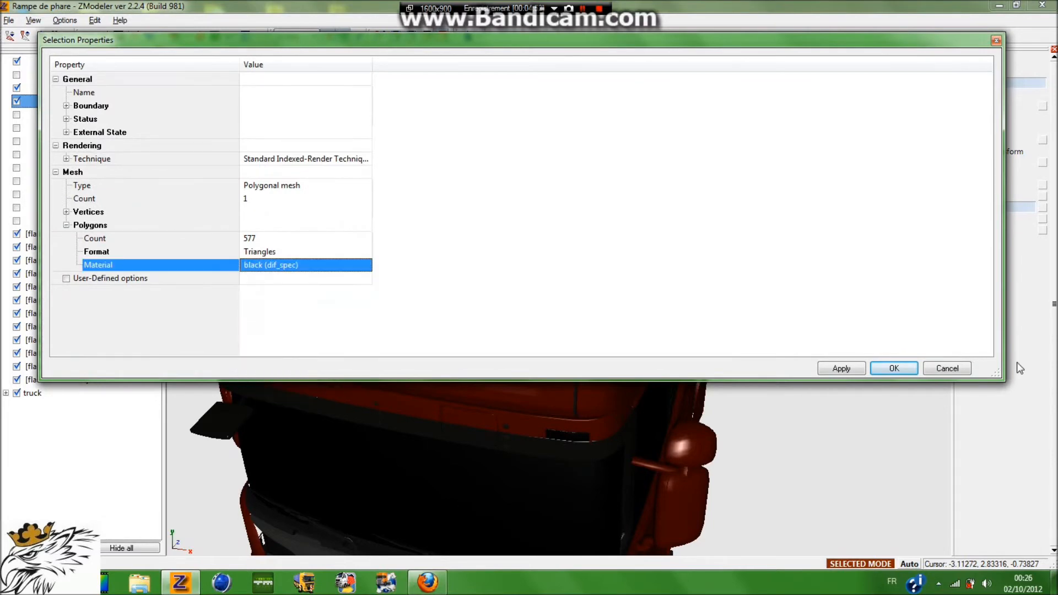
click(882, 370)
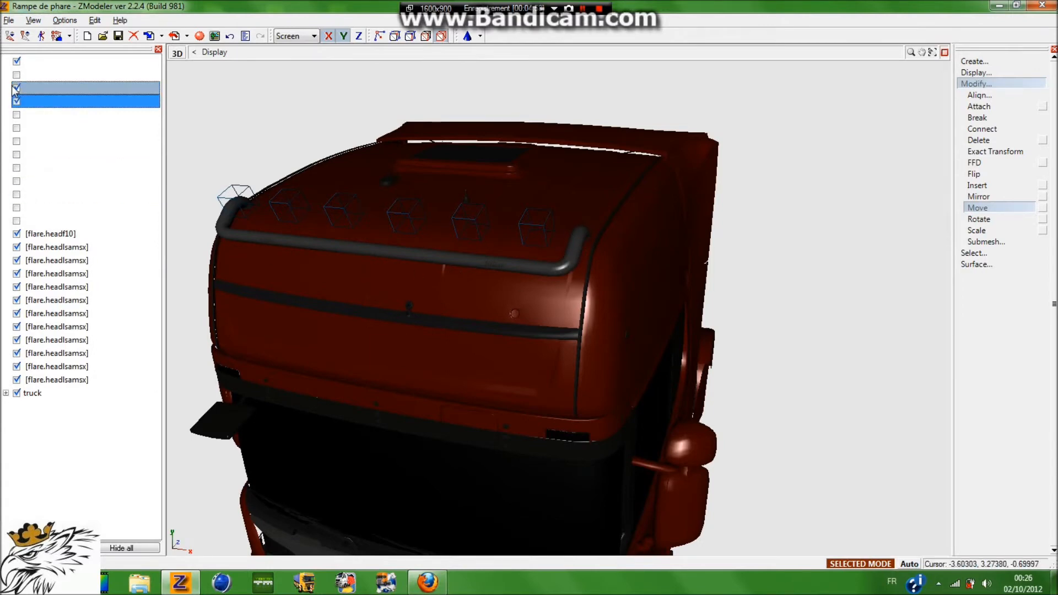
Step: Delete the unnamed part listed directly below the second lettering
click(16, 116)
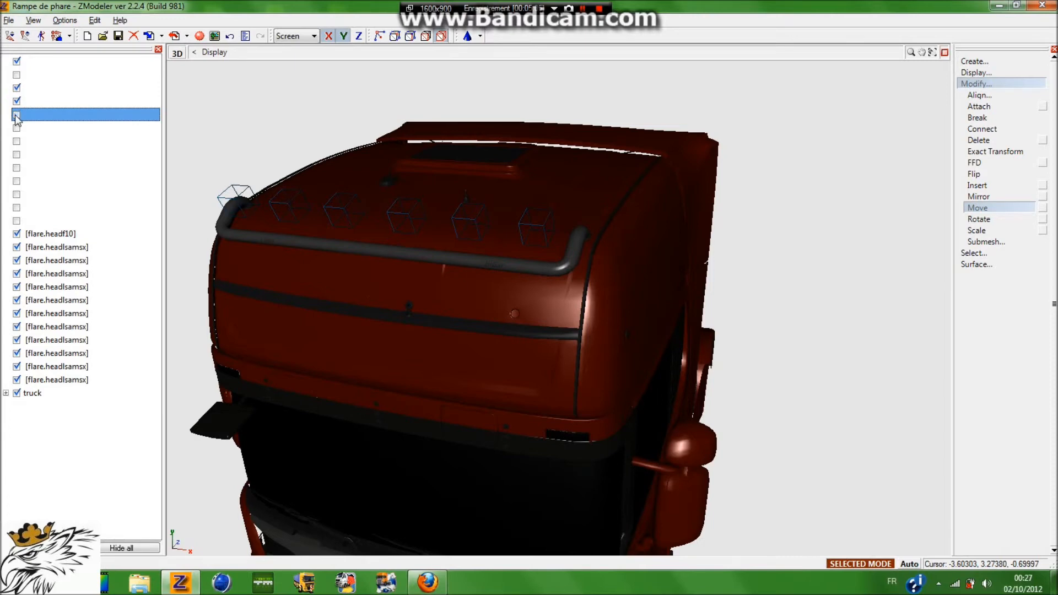
right_click(32, 117)
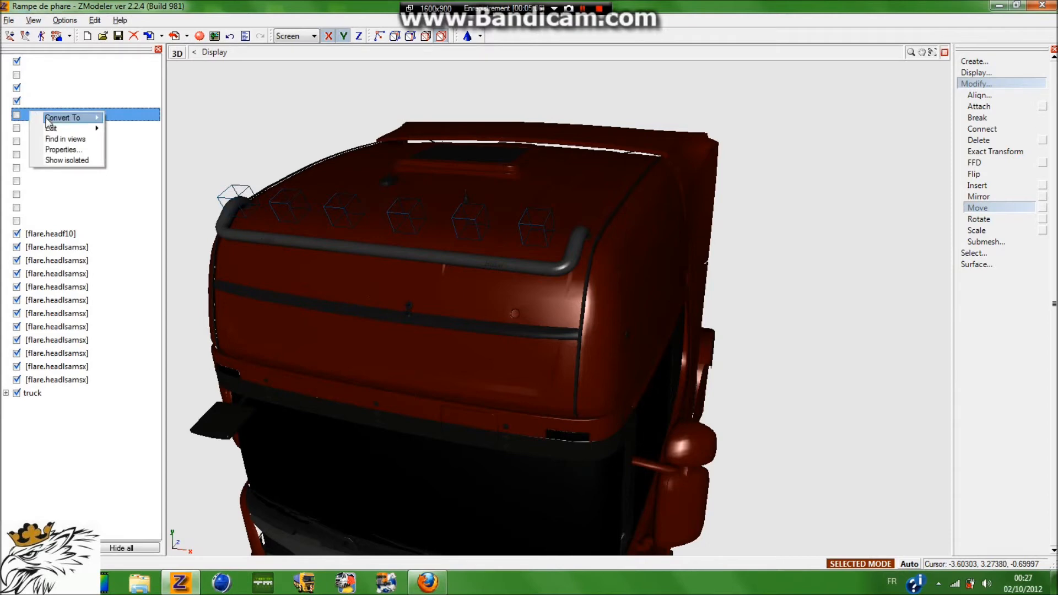
mouse_move(59, 129)
click(126, 130)
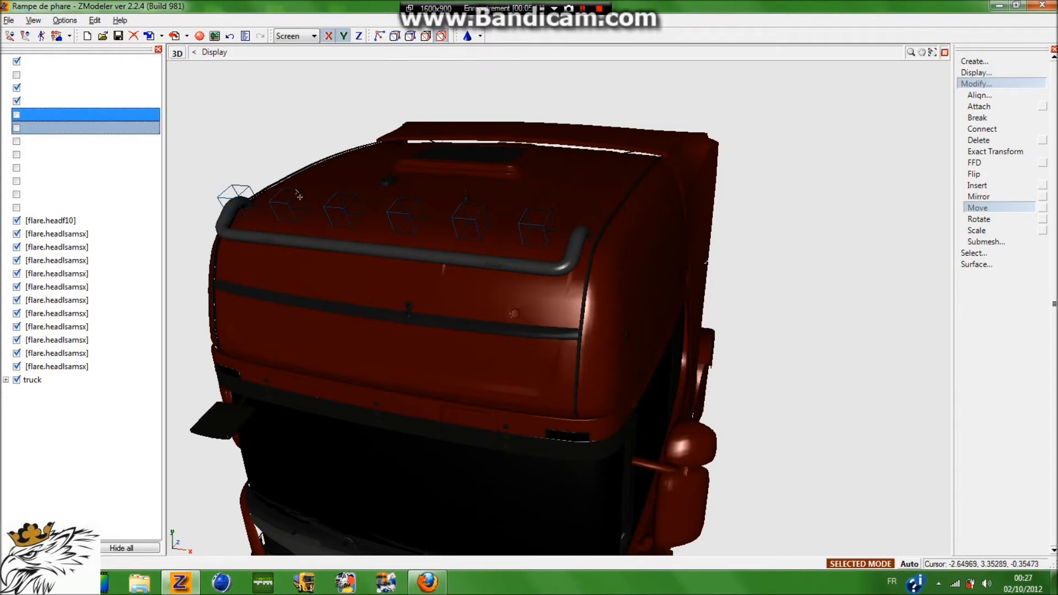
Step: Show the six round lamp bodies, the fifth part in the list, and assign their polygons the chrom (dif_spec.add.env_nofresnel) material
right_click(27, 108)
mouse_move(69, 124)
click(2, 115)
click(17, 115)
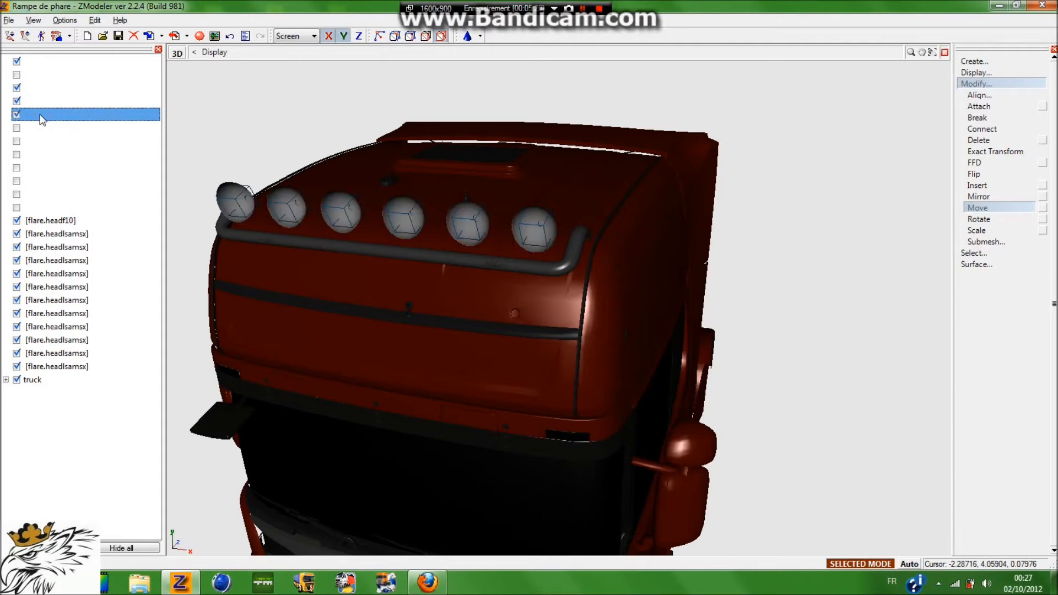
right_click(119, 115)
click(168, 152)
click(276, 265)
click(275, 265)
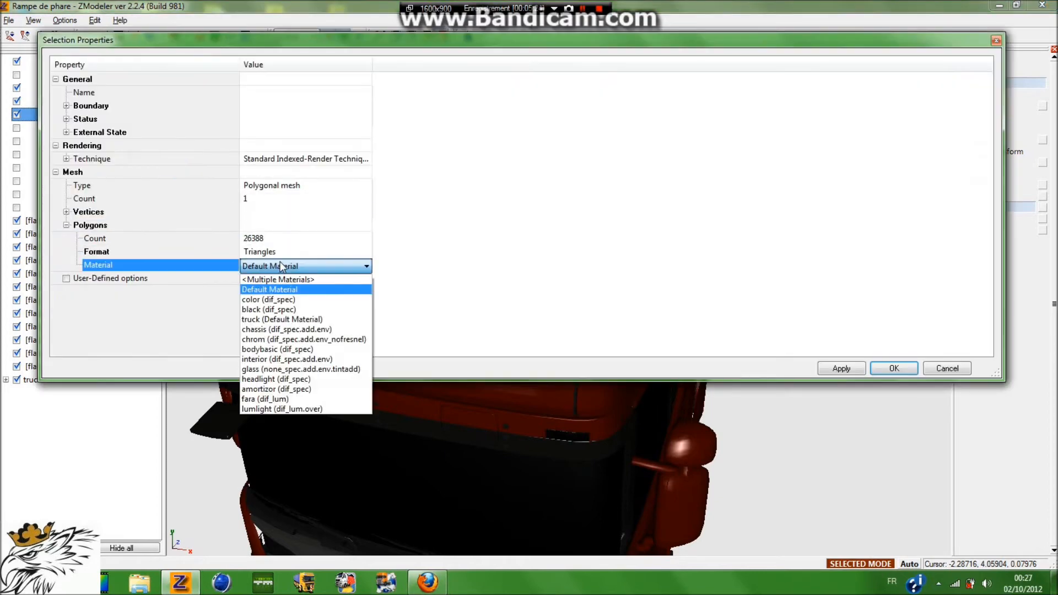
click(279, 340)
click(841, 368)
click(893, 368)
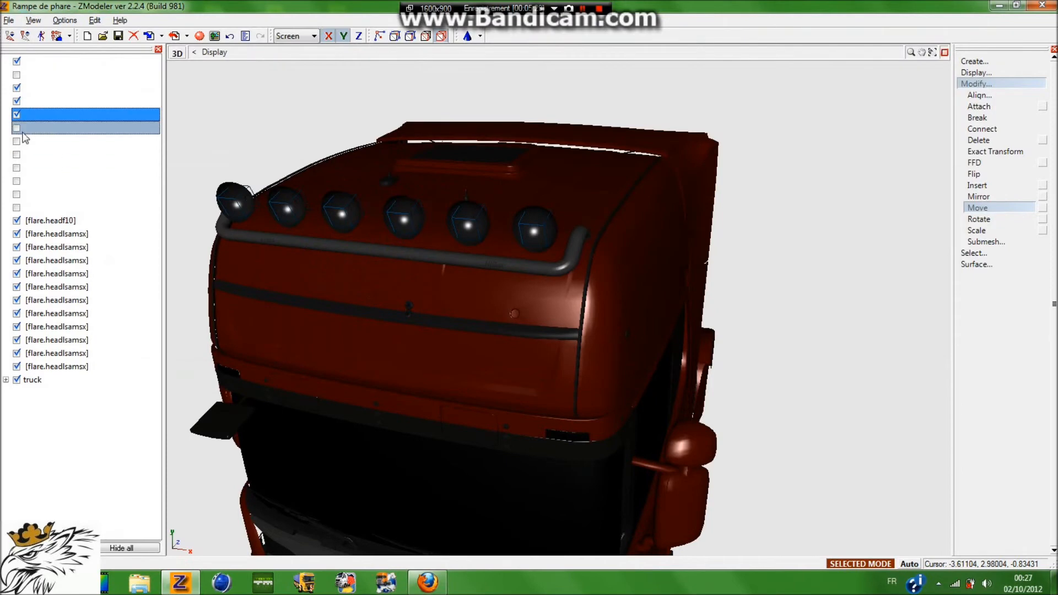
Step: Show the sixth part in the list and assign its polygons the chrom (dif_spec.add.env_nofresnel) material
click(17, 130)
middle_drag(302, 148, 248, 171)
right_click(38, 128)
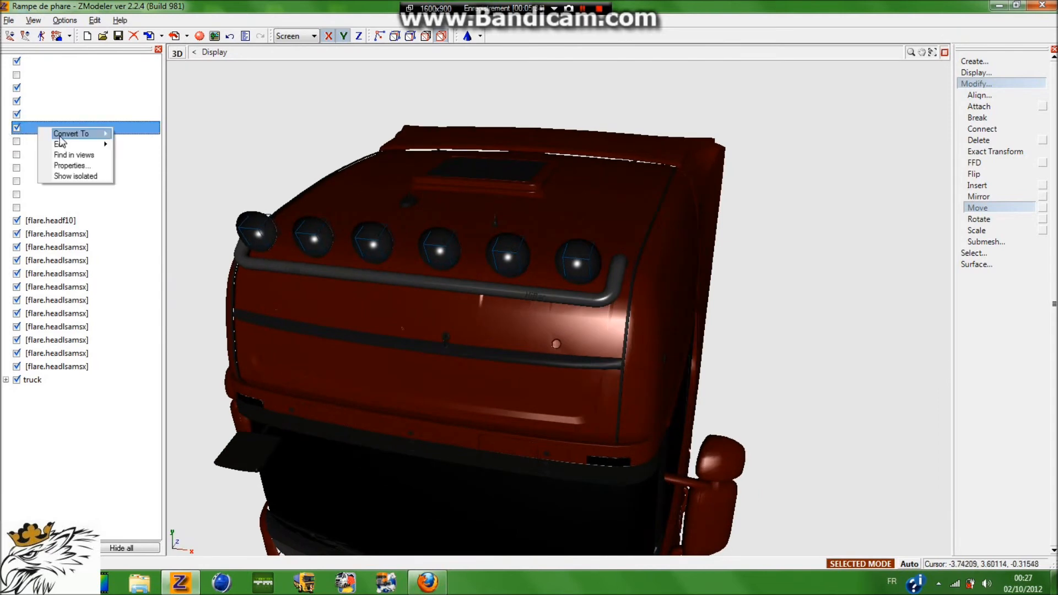
click(77, 164)
click(307, 263)
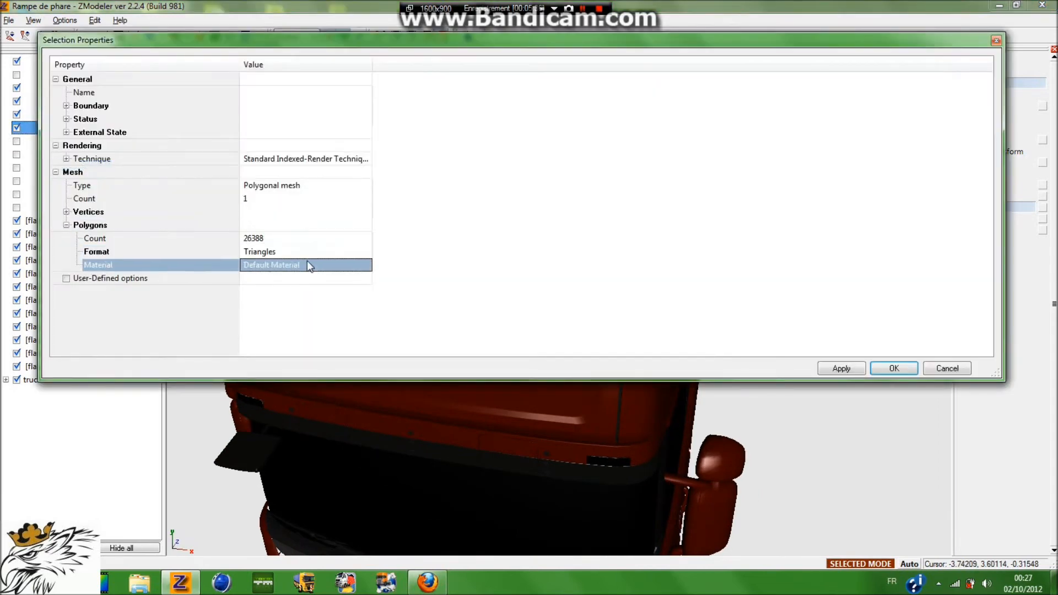
click(307, 265)
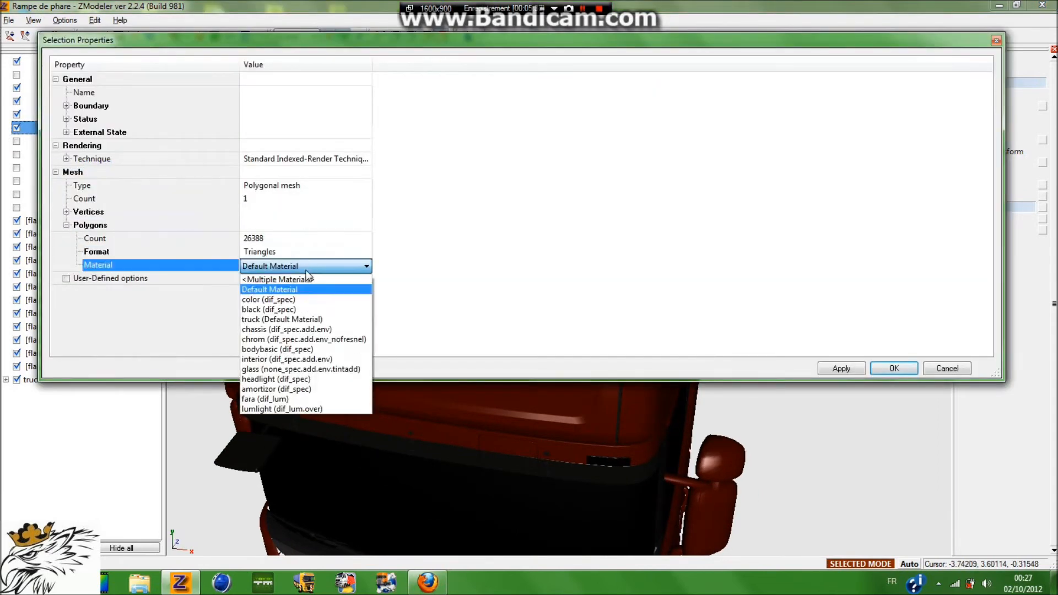
click(297, 339)
click(890, 368)
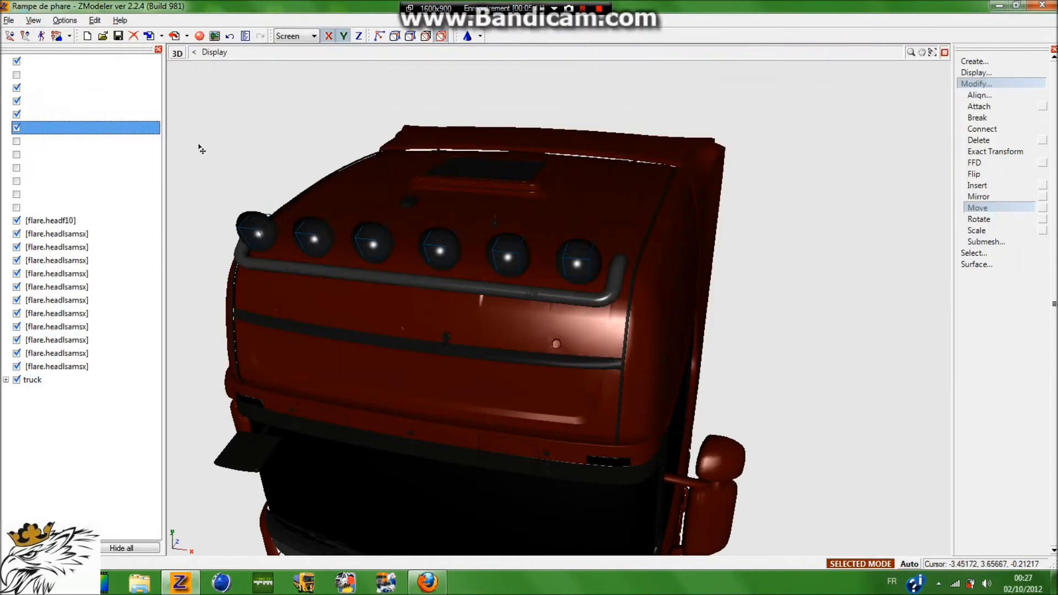
Step: Show the small details inside the lamps, the seventh part in the list, and assign them the black (dif_spec) material
click(17, 142)
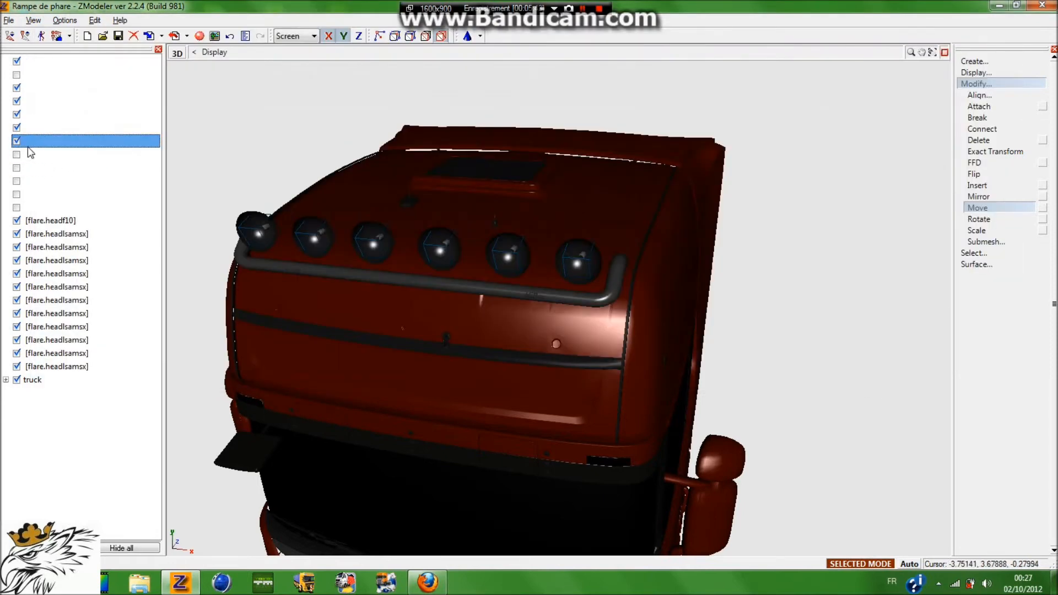
right_click(20, 143)
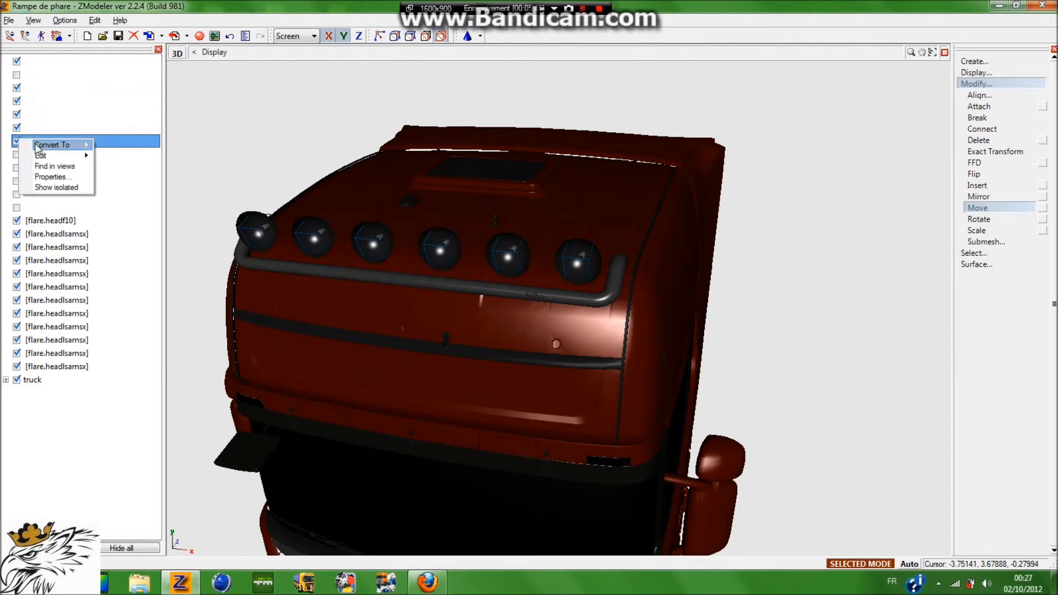
click(105, 164)
click(268, 259)
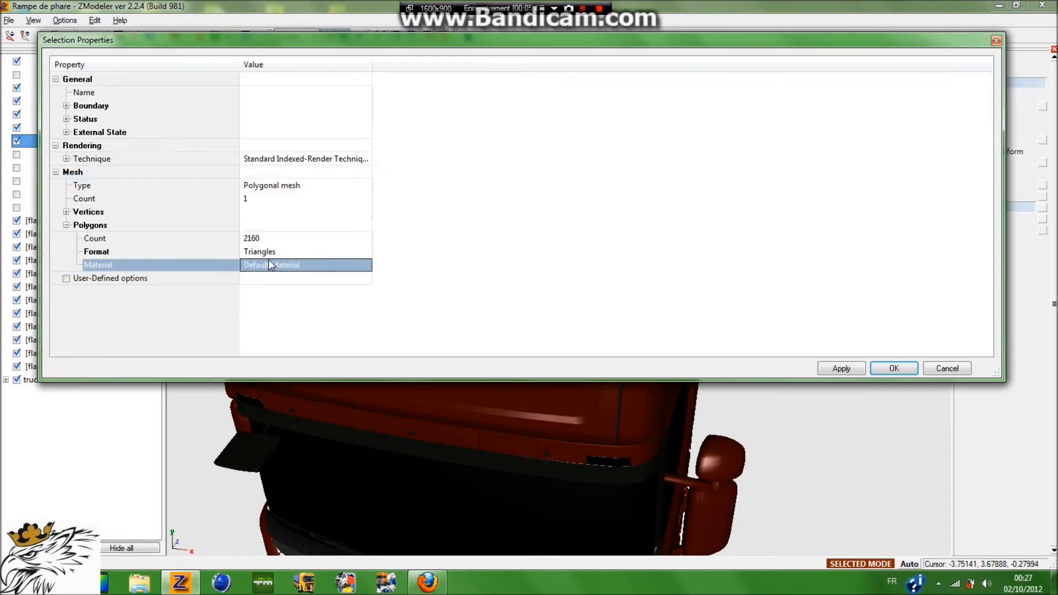
click(269, 260)
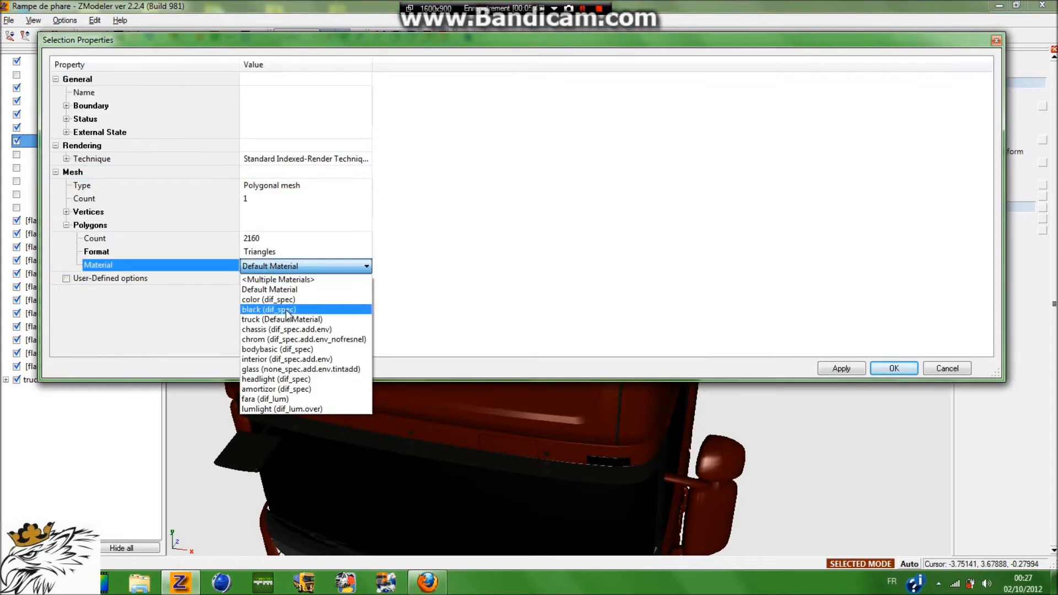
click(288, 310)
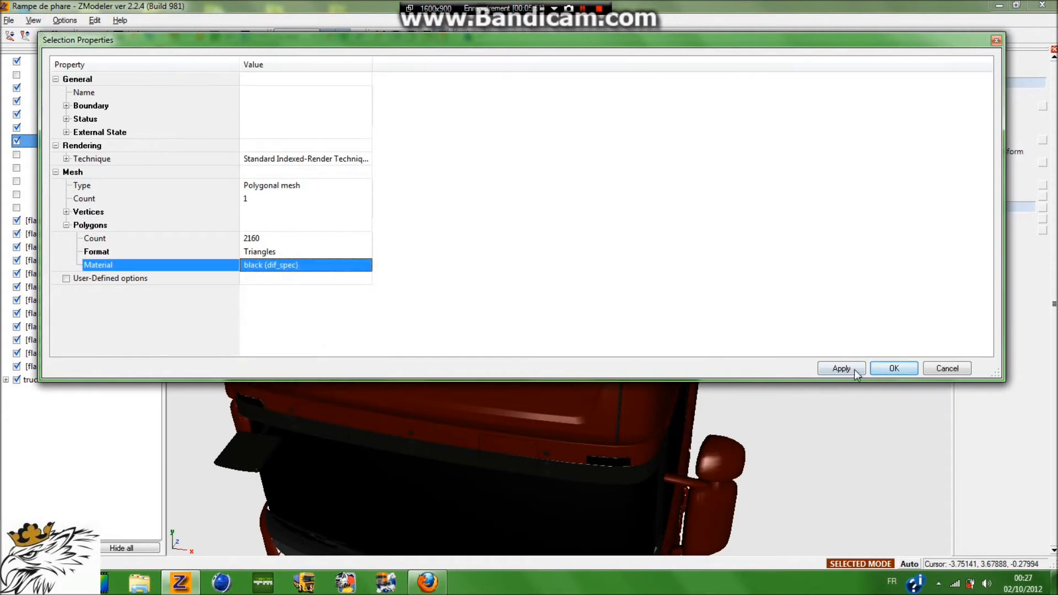
click(892, 369)
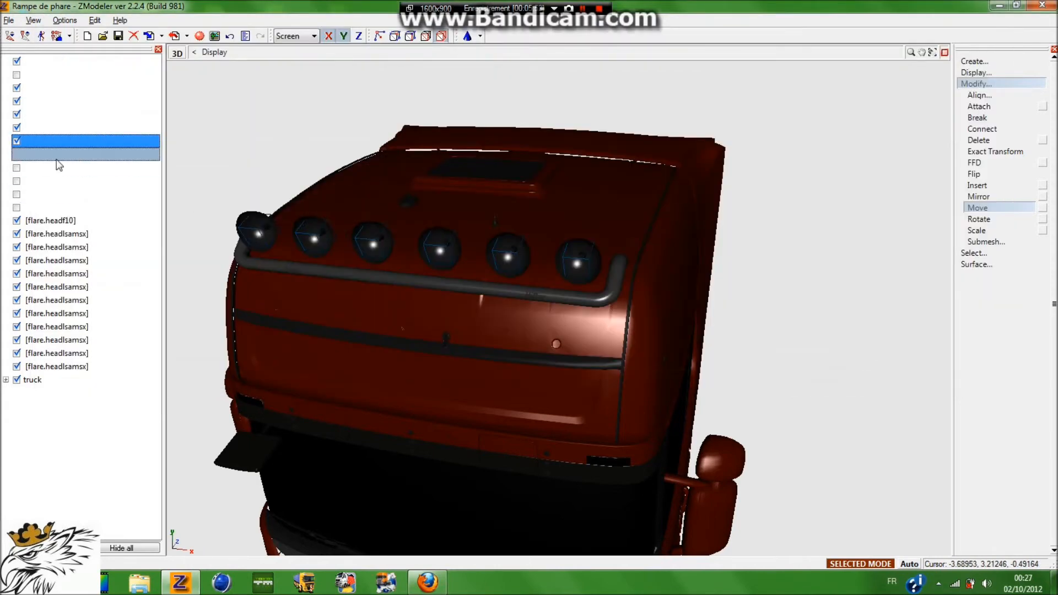
Step: Show the eighth part in the list and examine it in isolation, restoring the other parts to view
click(17, 154)
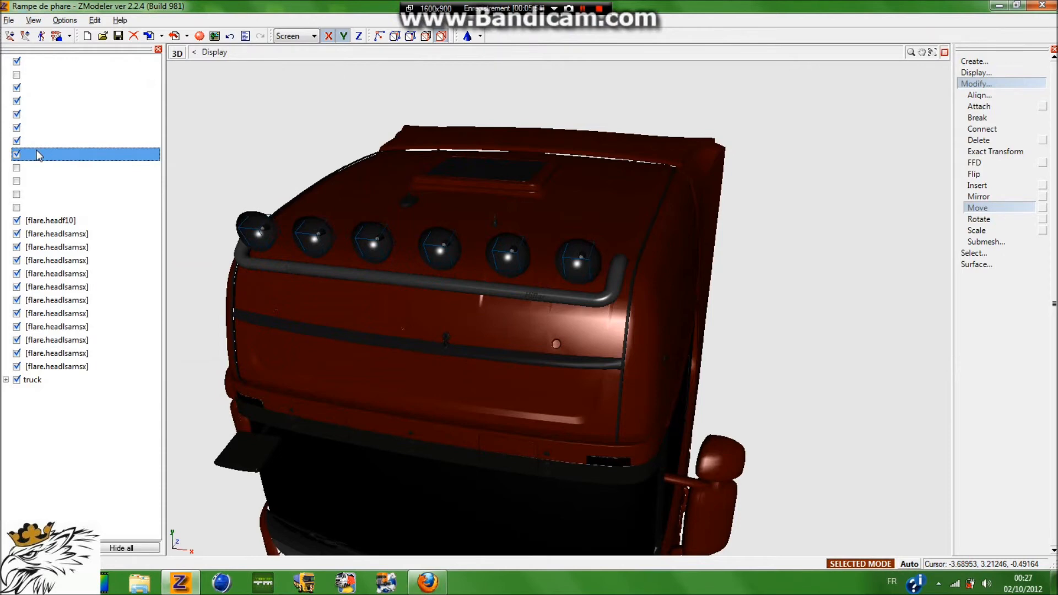
right_click(39, 156)
click(70, 193)
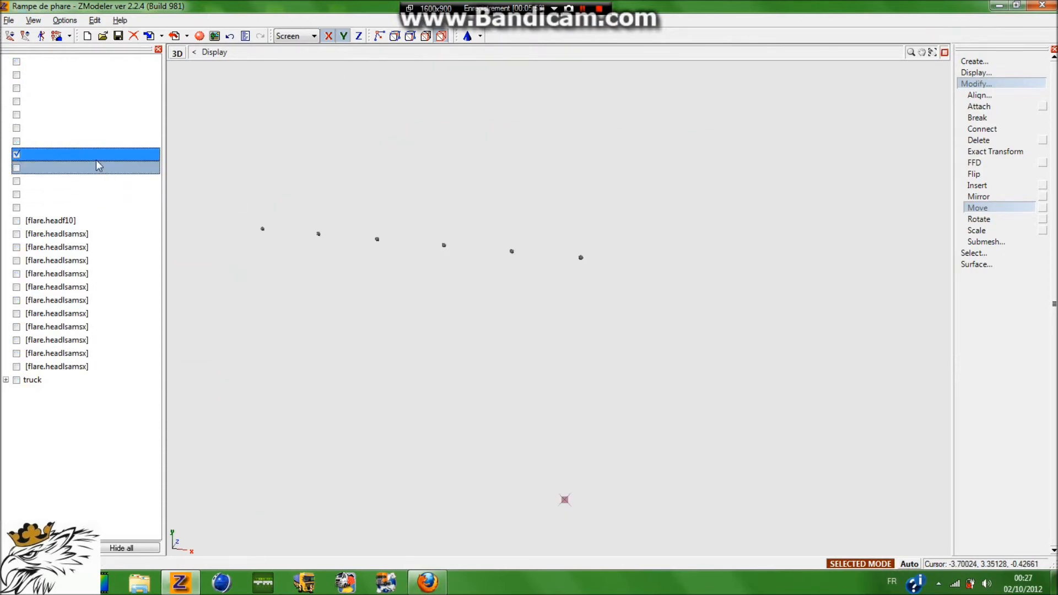
right_click(79, 154)
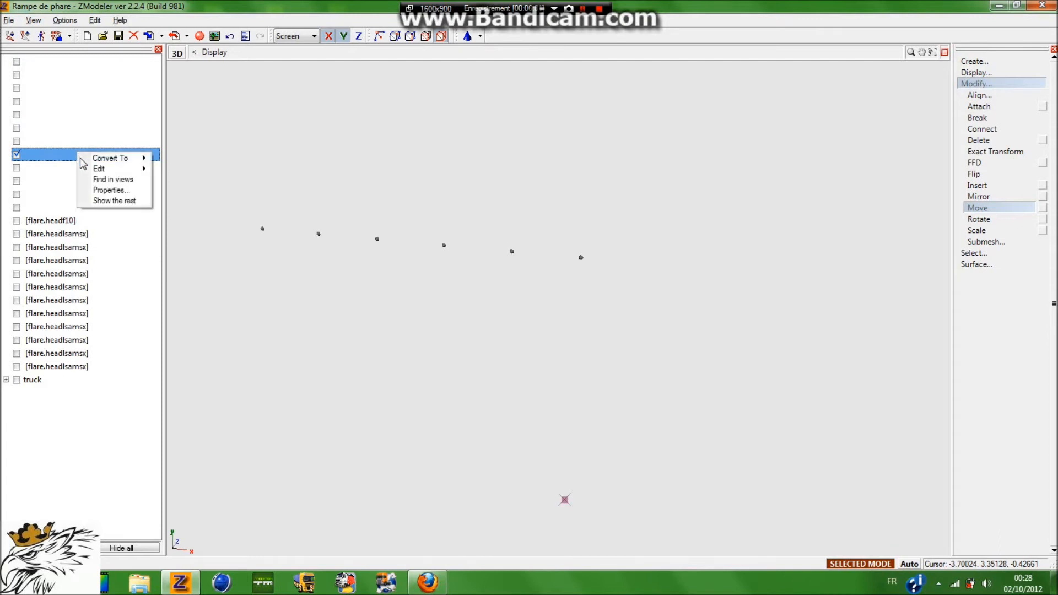
click(112, 201)
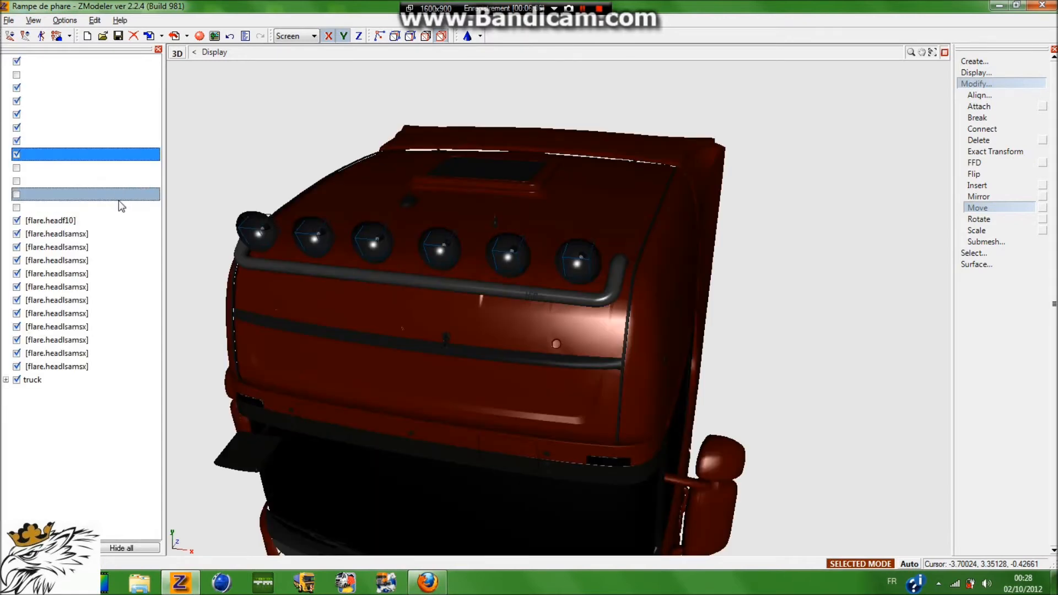
right_click(89, 156)
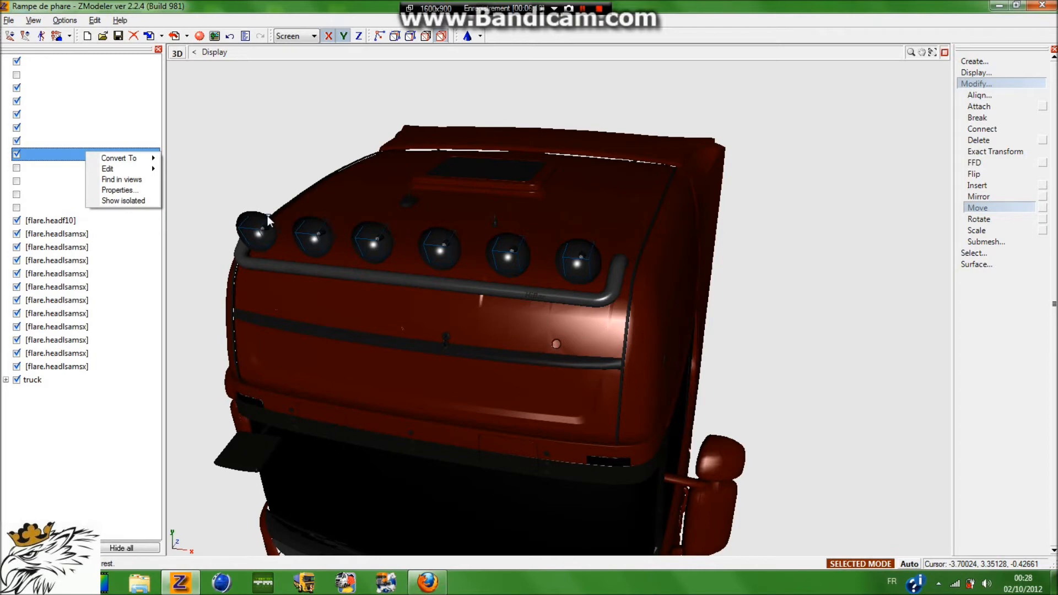
click(126, 199)
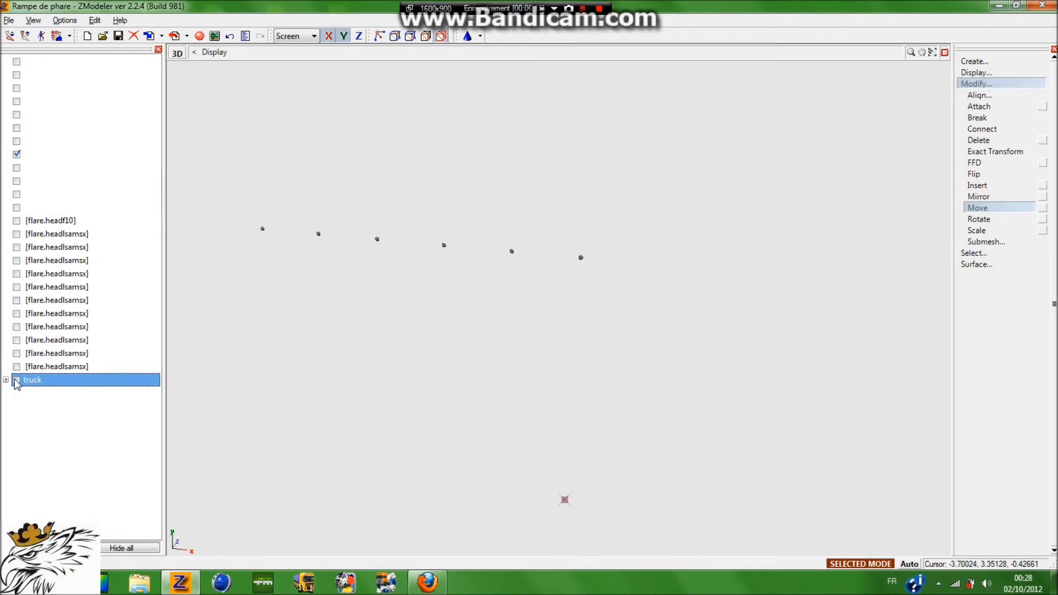
click(39, 167)
right_click(40, 163)
right_click(48, 155)
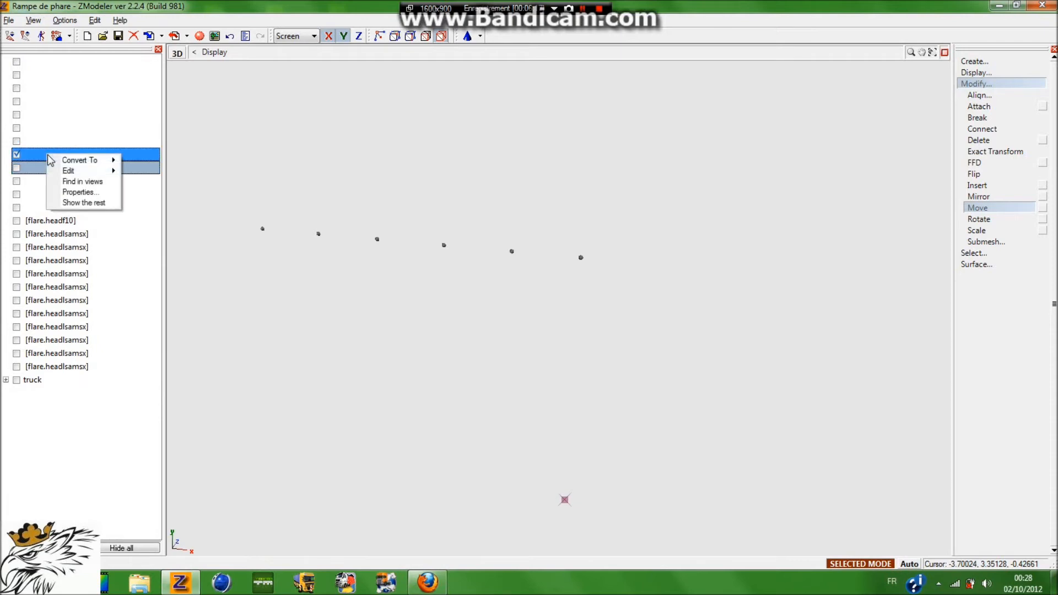
click(76, 203)
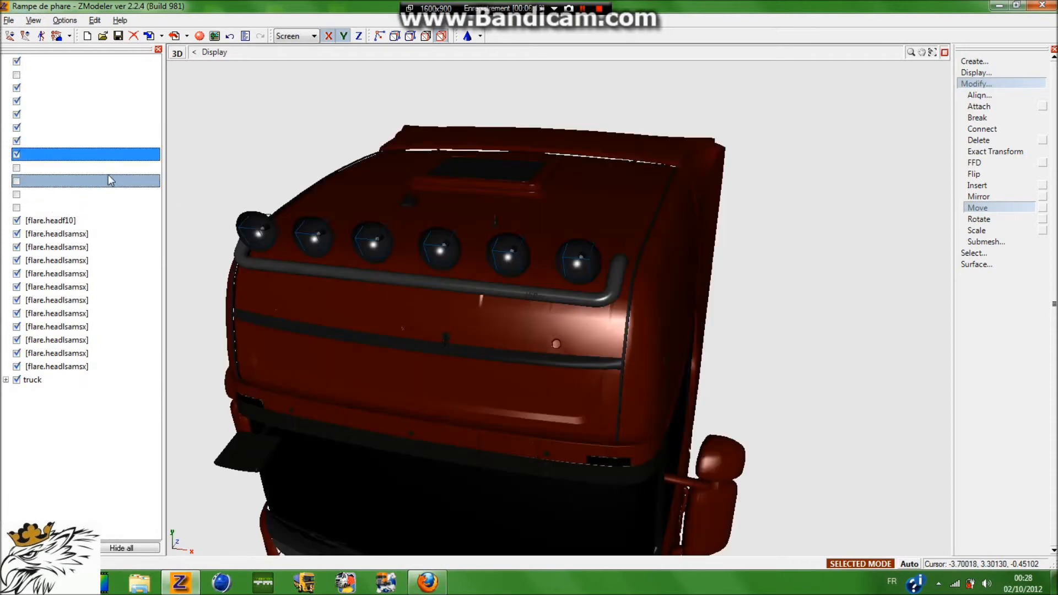
Step: Assign the black (dif_spec) material to the polygons of the eighth part in the list
right_click(34, 154)
click(65, 188)
click(326, 264)
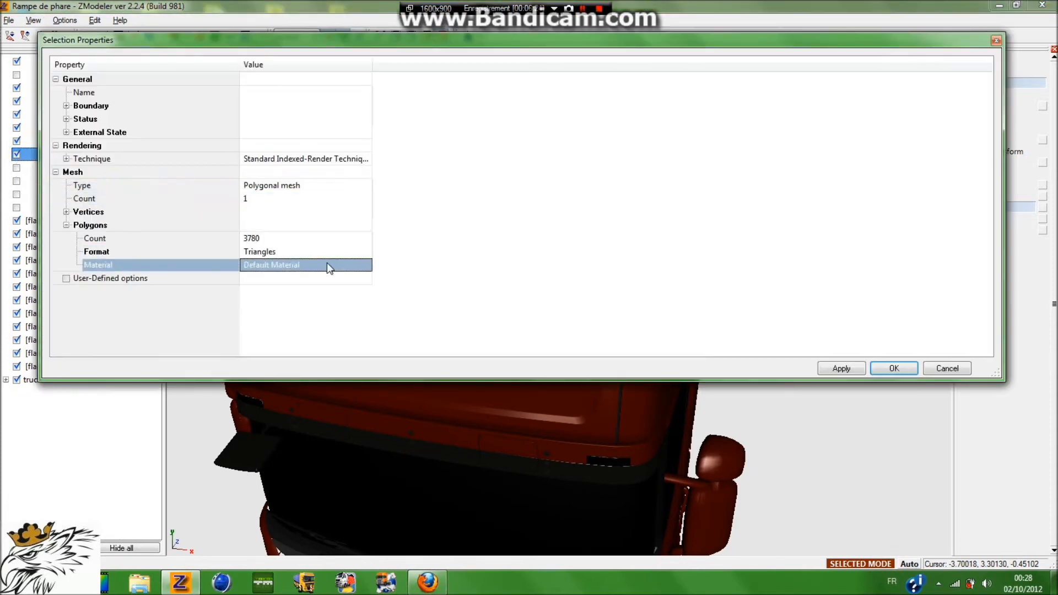
click(326, 264)
click(330, 309)
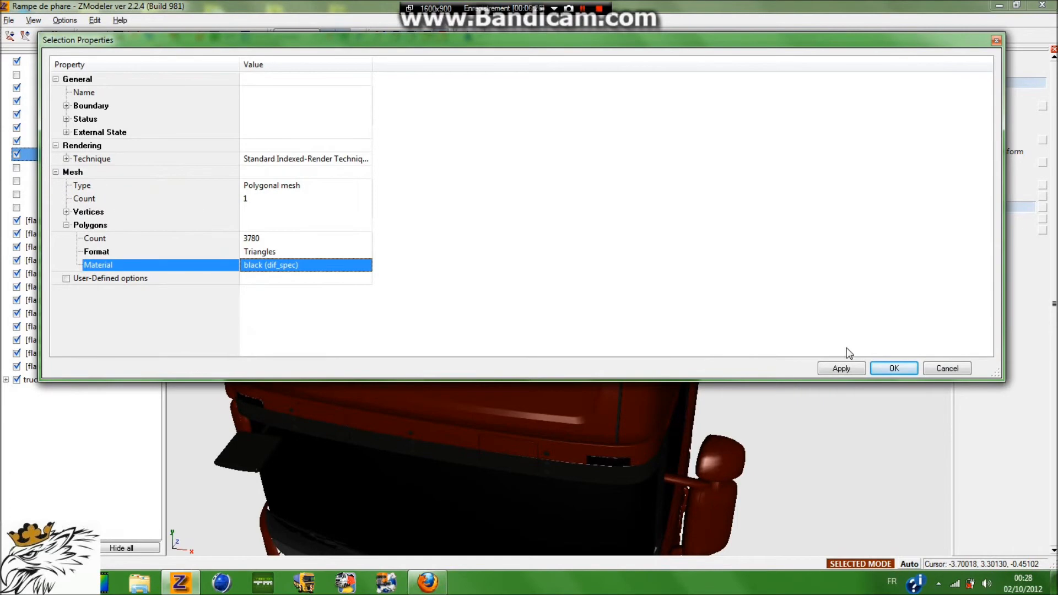
click(893, 368)
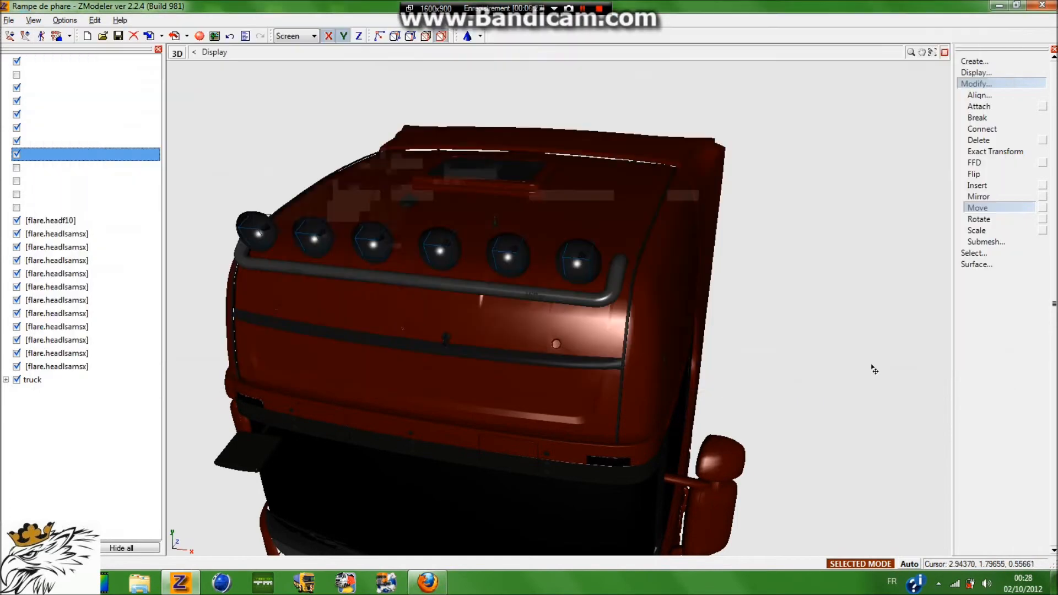
Step: Show the first three lamp rims, the ninth part in the list, and assign them the chrom (dif_spec.add.env_nofresnel) material
click(17, 168)
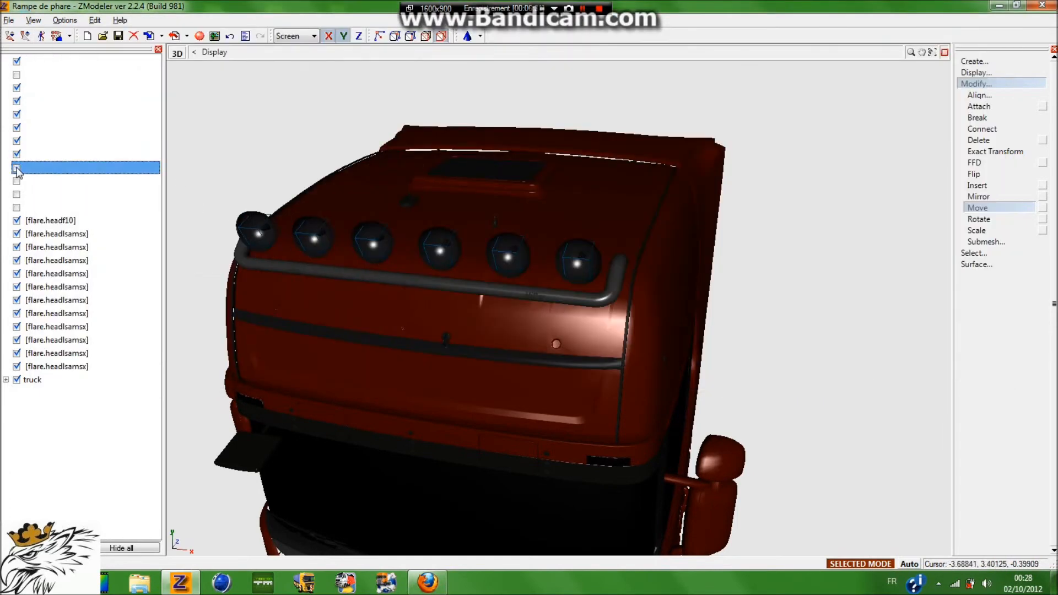
right_click(36, 169)
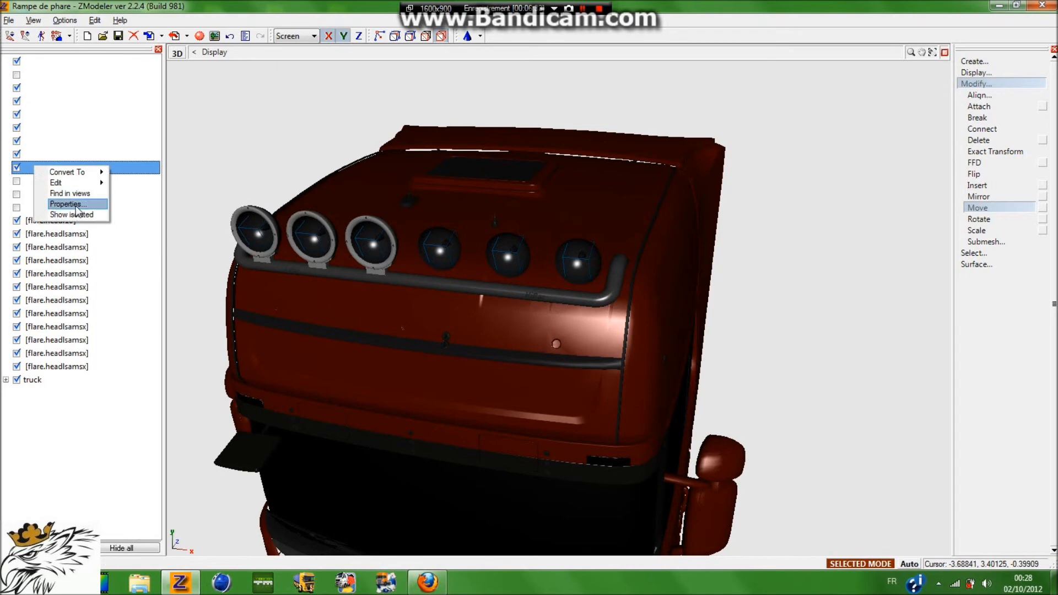
click(70, 204)
click(289, 265)
click(288, 268)
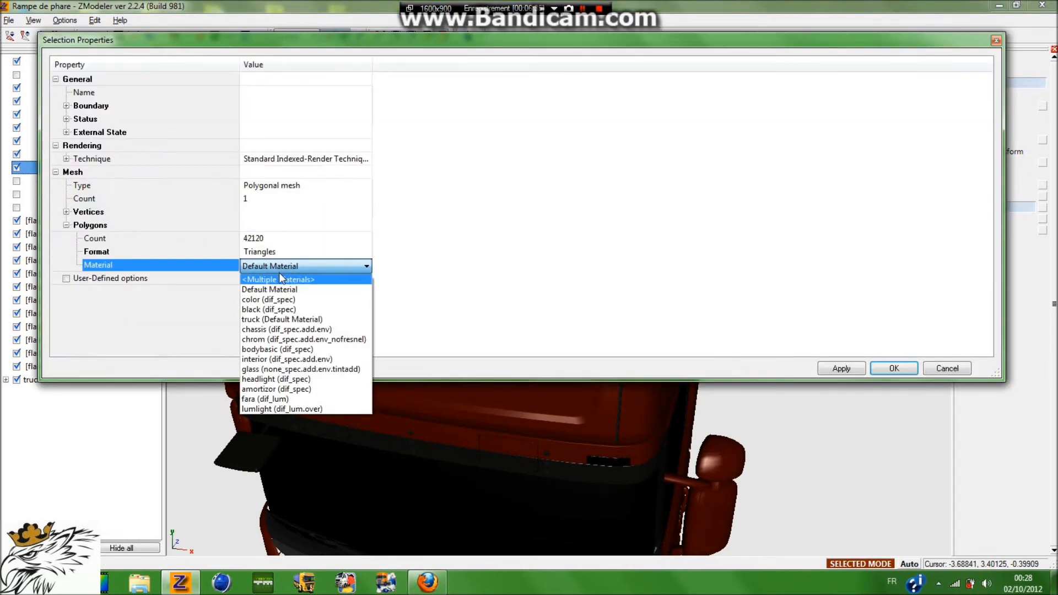
click(287, 339)
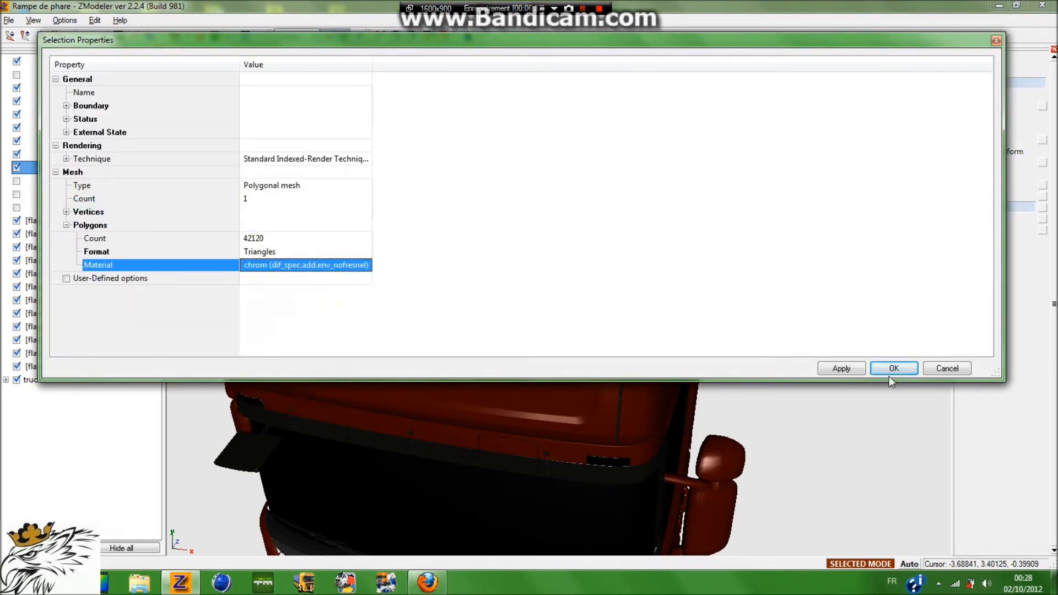
click(850, 369)
click(889, 371)
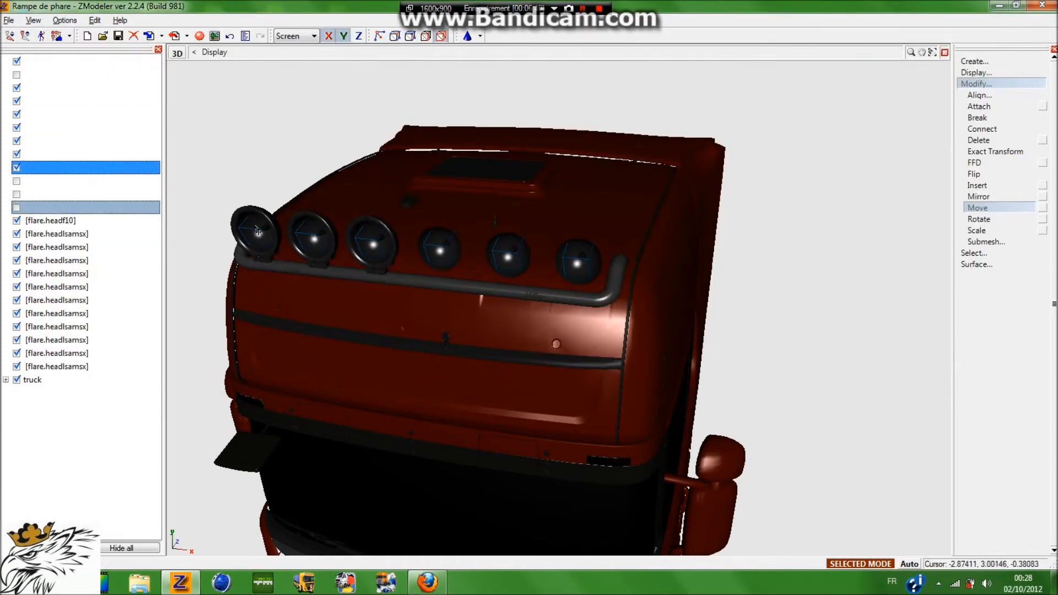
Step: Show the lamp lenses, the tenth part in the list, and assign them the glass (none_spec.add.env.tintadd) material
click(17, 181)
click(18, 180)
click(18, 181)
right_click(52, 182)
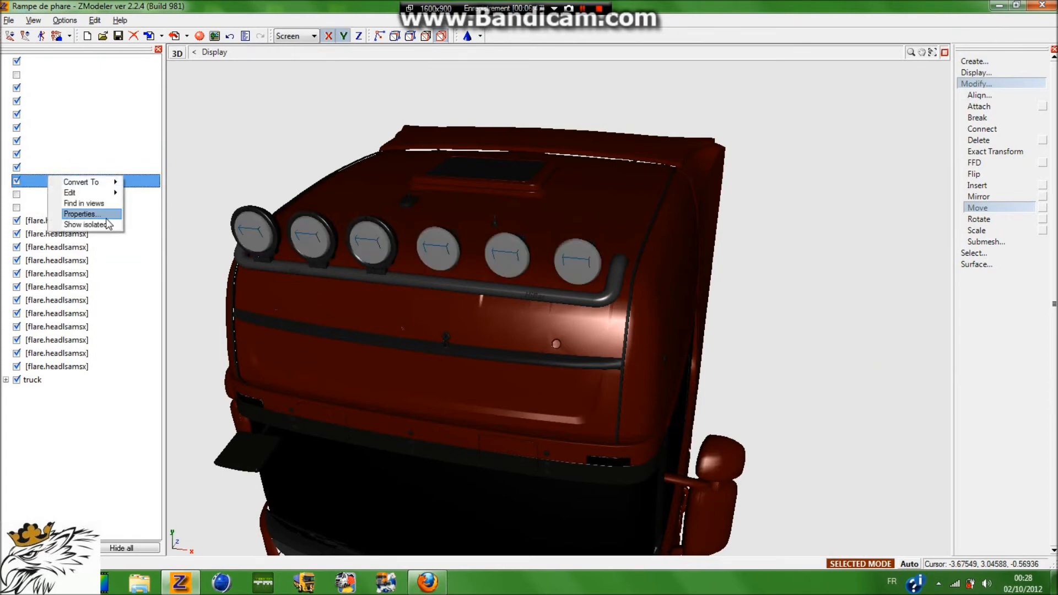
click(111, 213)
double_click(134, 226)
click(256, 266)
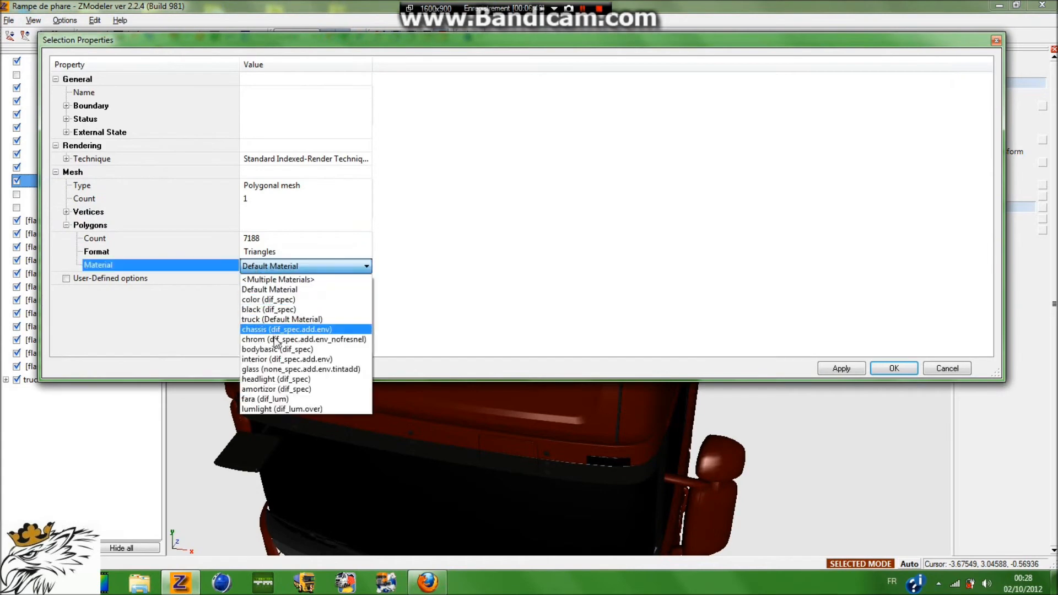
click(279, 368)
click(841, 368)
click(892, 367)
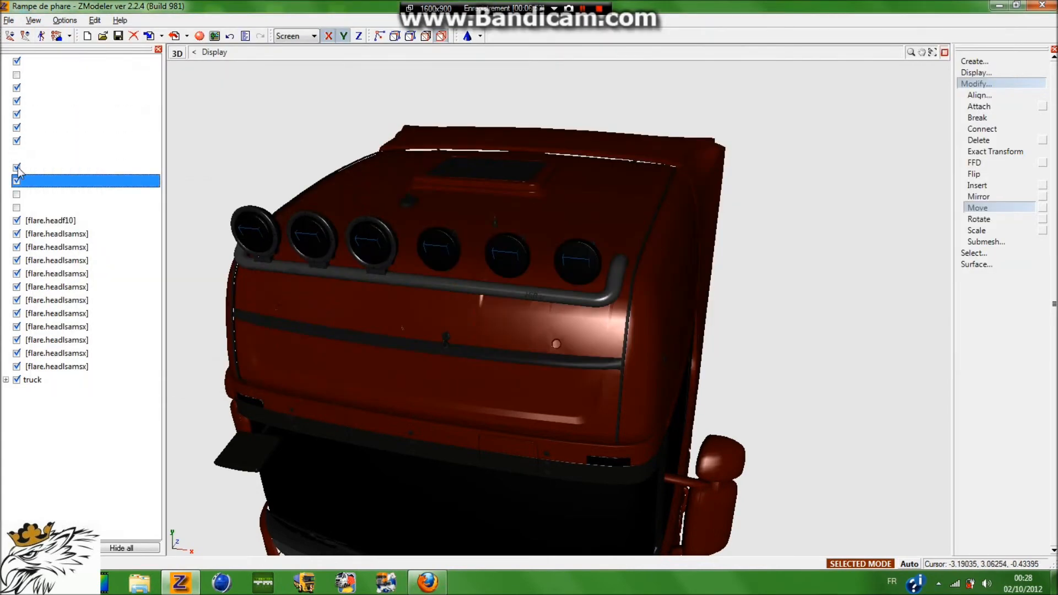
Step: Show the other three lamp rims, the eleventh part in the list, and assign them the chrom (dif_spec.add.env_nofresnel) material
click(16, 195)
right_click(33, 196)
click(55, 231)
click(141, 214)
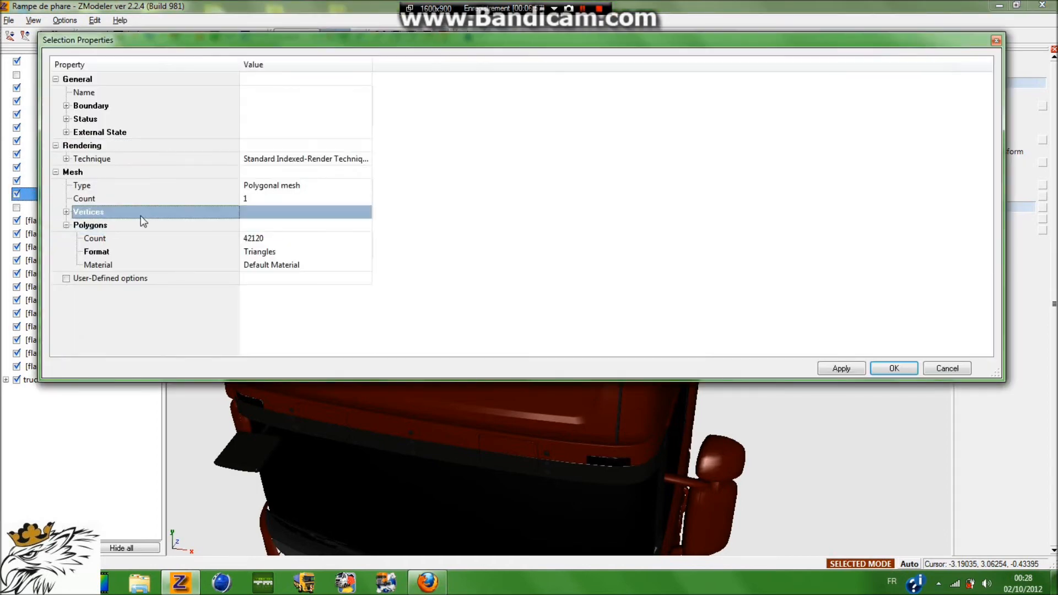
click(260, 267)
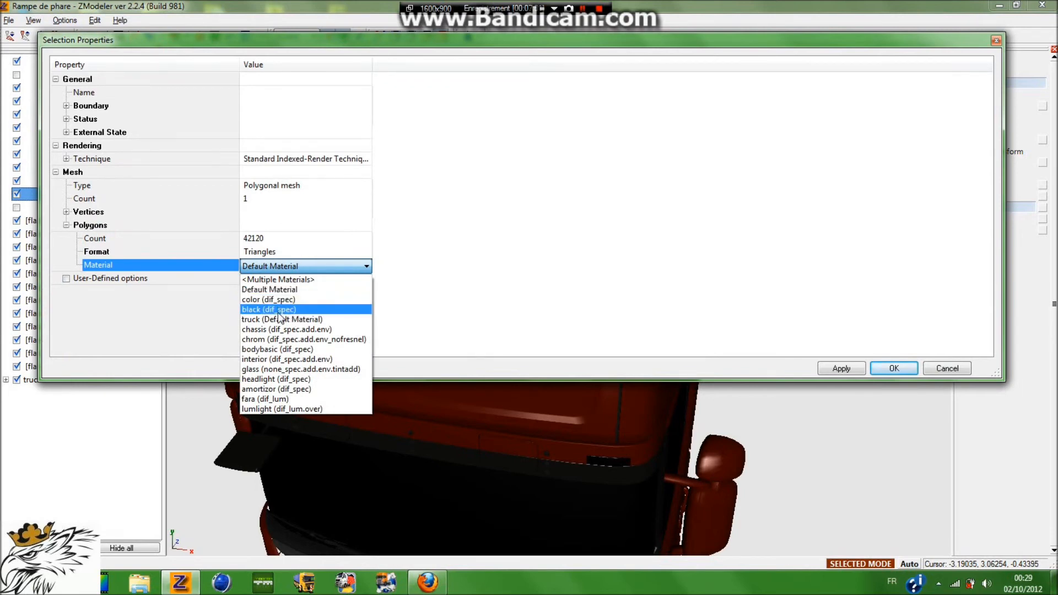
click(282, 340)
click(841, 368)
click(894, 368)
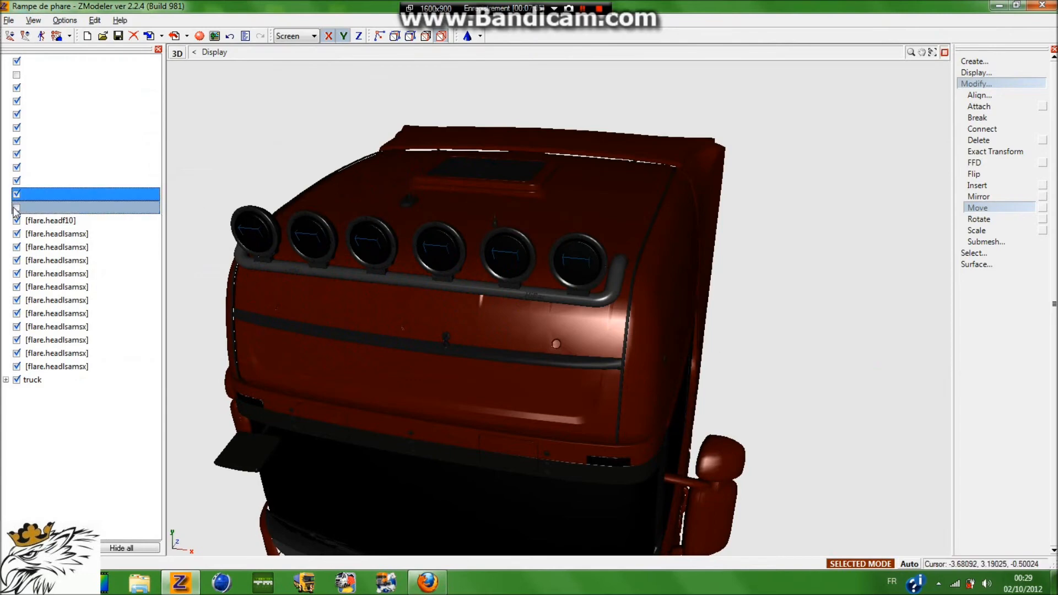
Step: Show the twelfth part in the list and assign its polygons the black (dif_spec) material
click(16, 210)
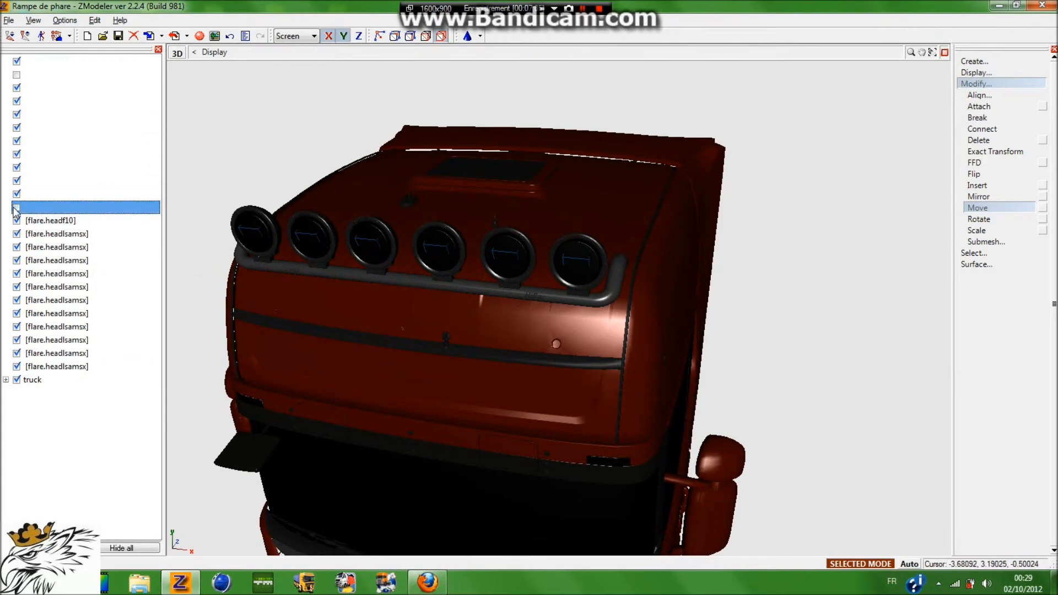
right_click(53, 211)
click(88, 244)
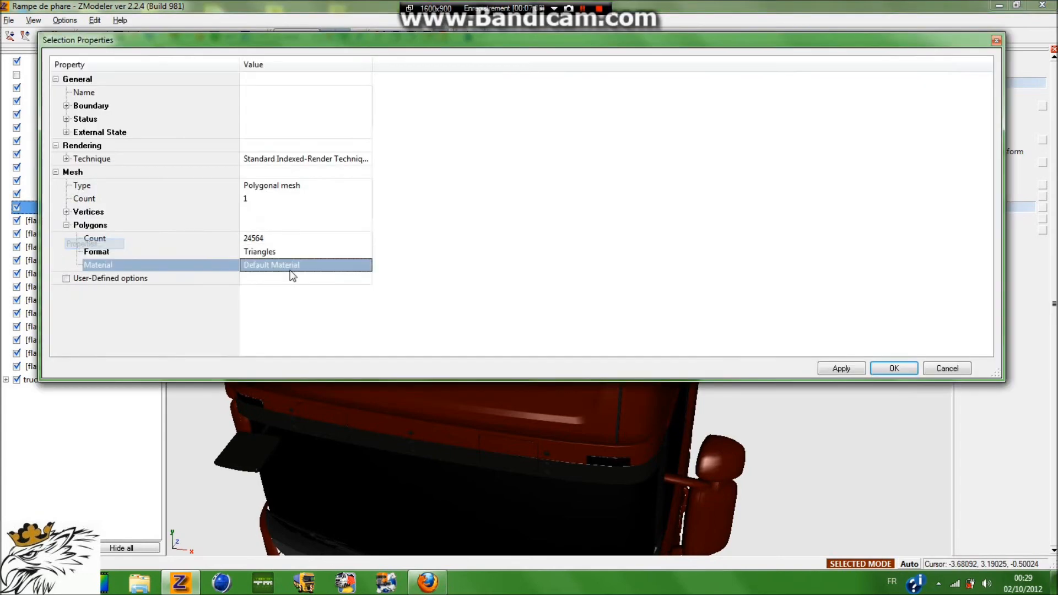
click(343, 259)
click(366, 266)
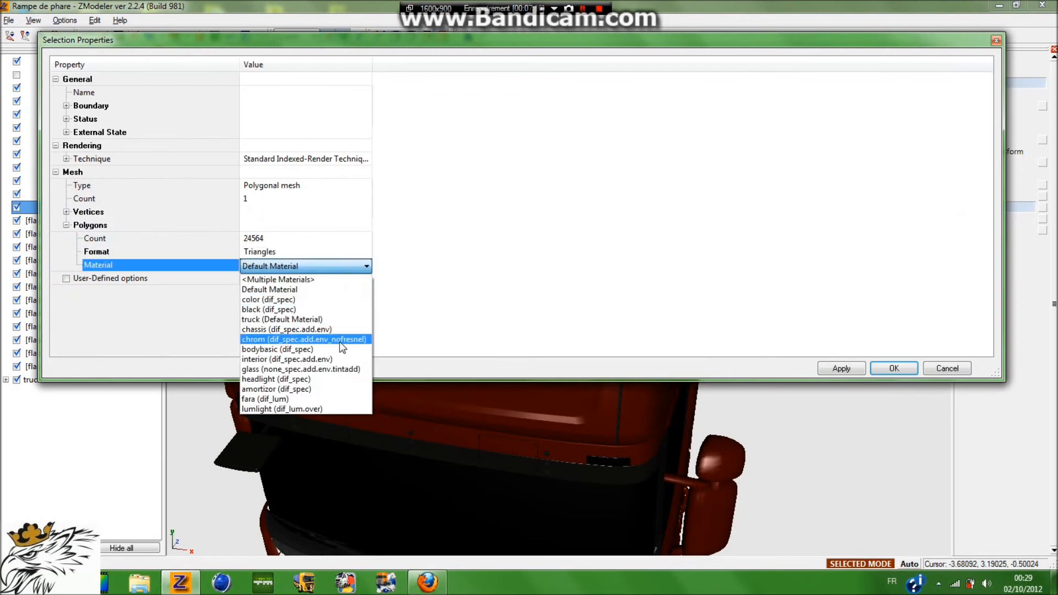
click(305, 310)
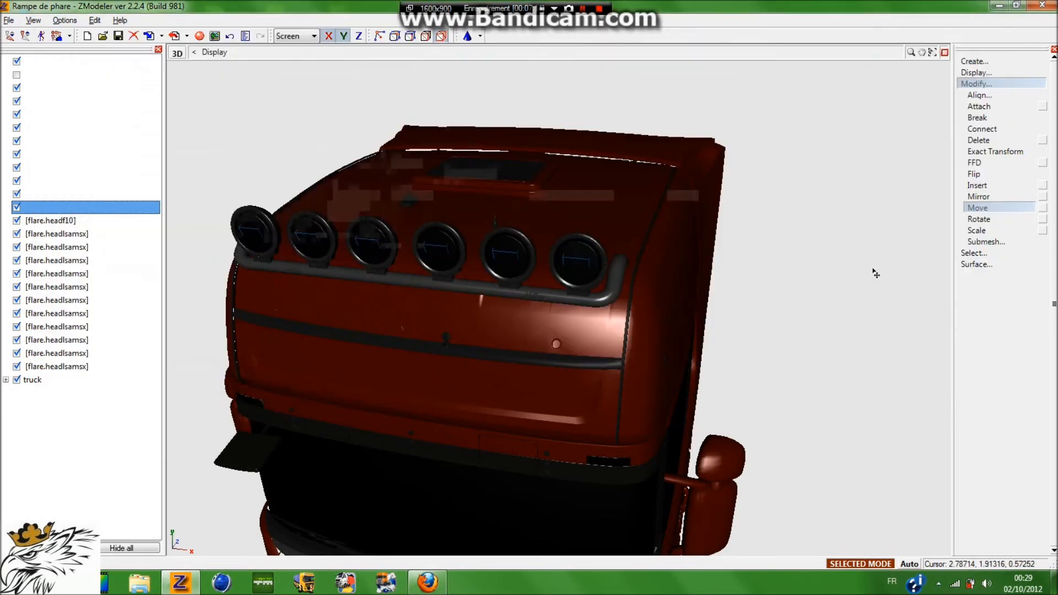
click(884, 368)
Step: Check the light bar on the cab in the 3D view and restore the four-viewport layout
middle_drag(640, 227, 840, 66)
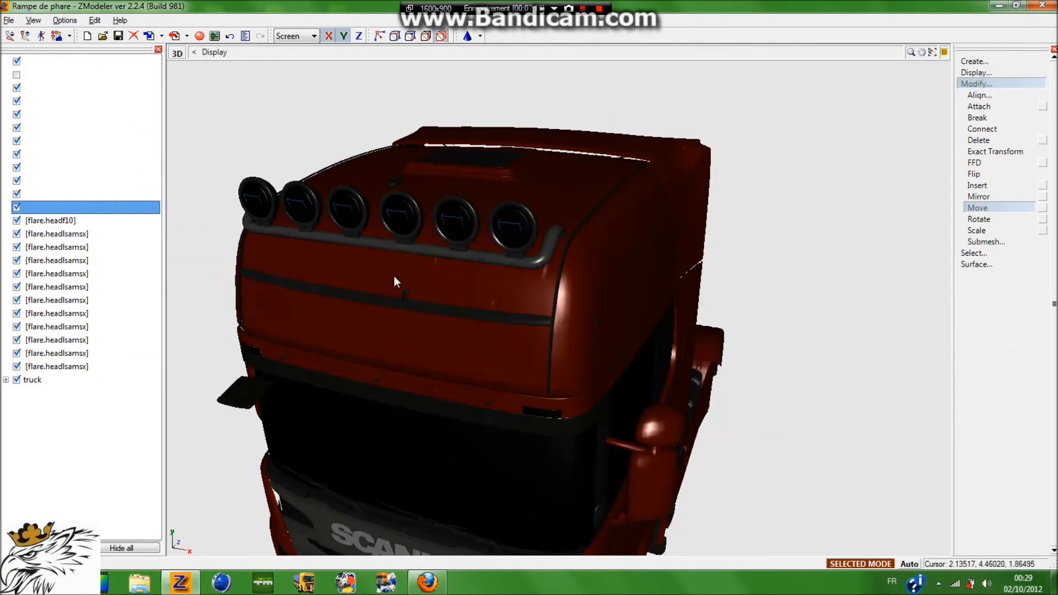
key(alt+w)
click(909, 564)
key(space)
click(910, 565)
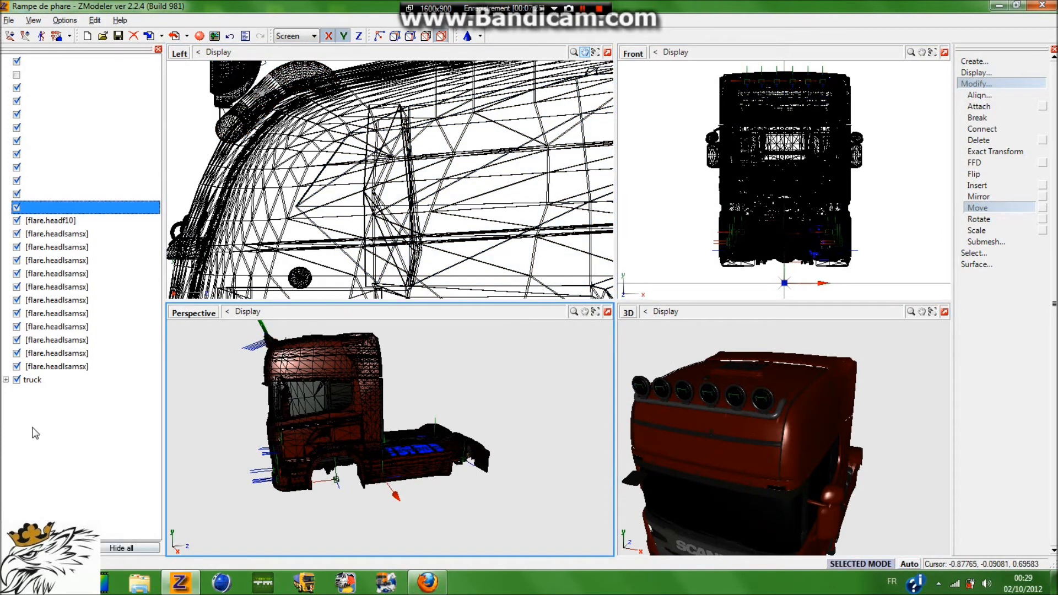
Step: Hide the truck and all the visible unnamed light bar parts, leaving only the flare dummies shown
click(17, 380)
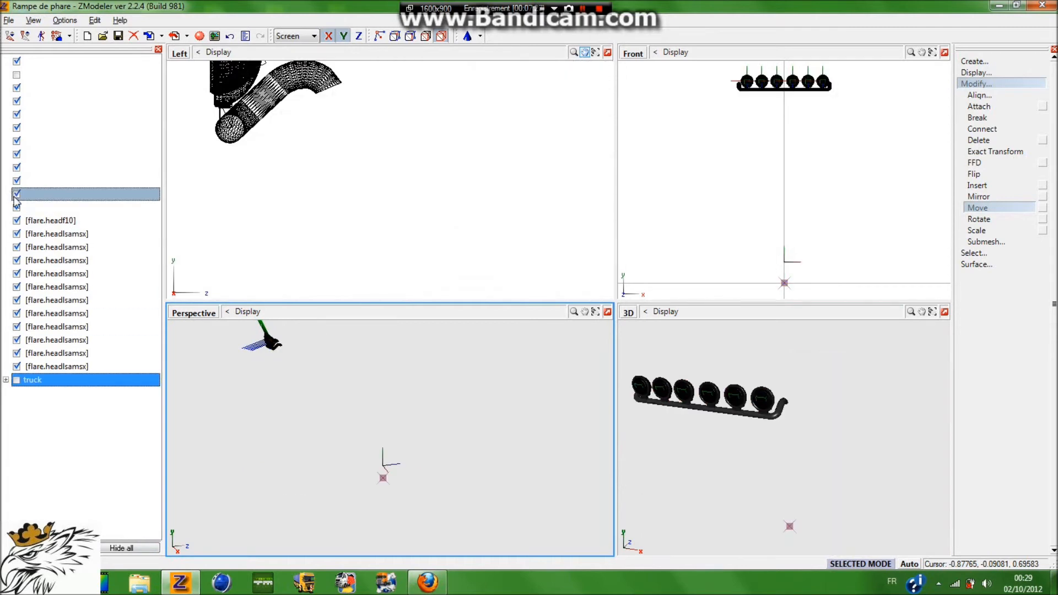
click(16, 206)
click(17, 194)
click(16, 181)
click(17, 168)
click(16, 155)
click(17, 141)
click(16, 127)
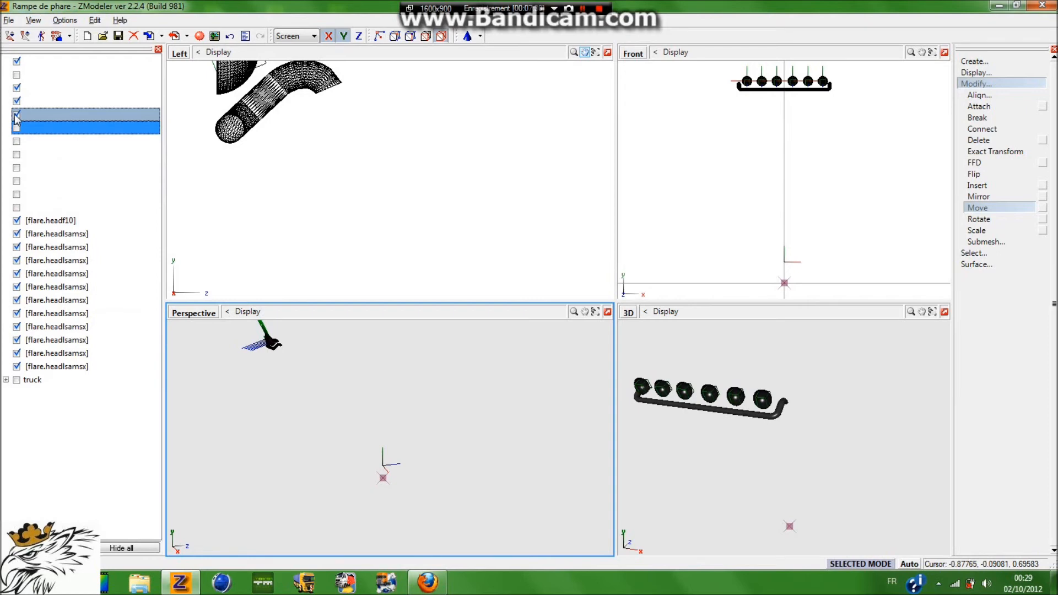
click(16, 114)
click(16, 100)
click(18, 87)
click(18, 61)
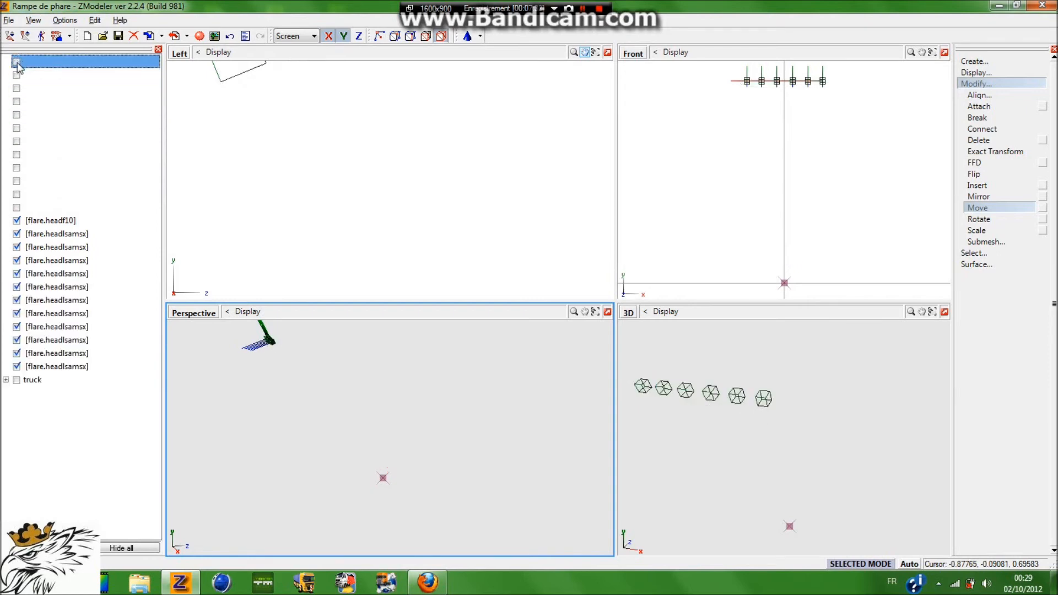
Step: Show the second part in the list and hide all the flare dummies
click(17, 74)
click(17, 371)
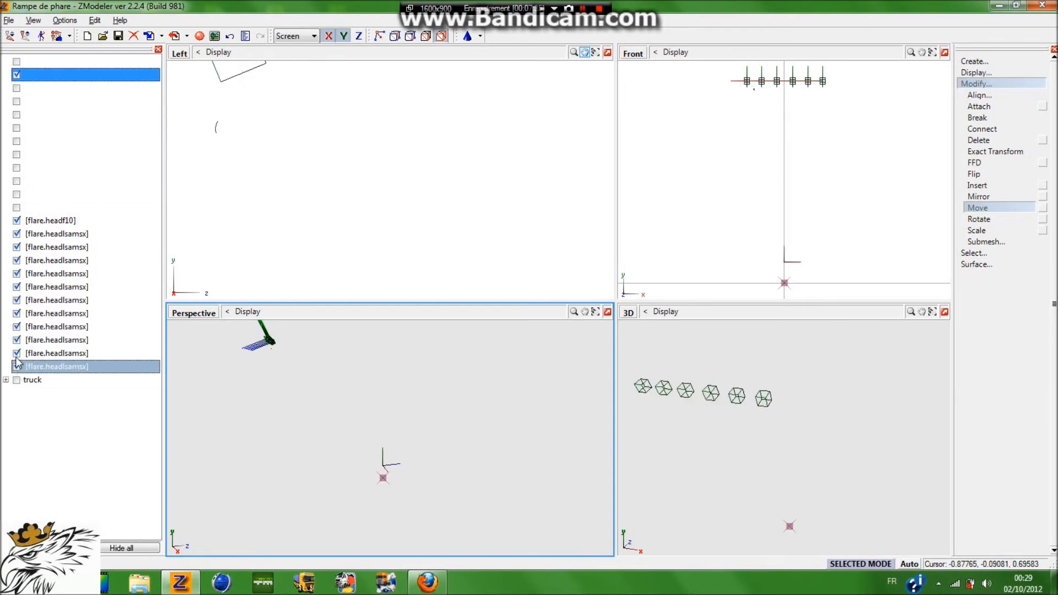
click(17, 357)
click(17, 343)
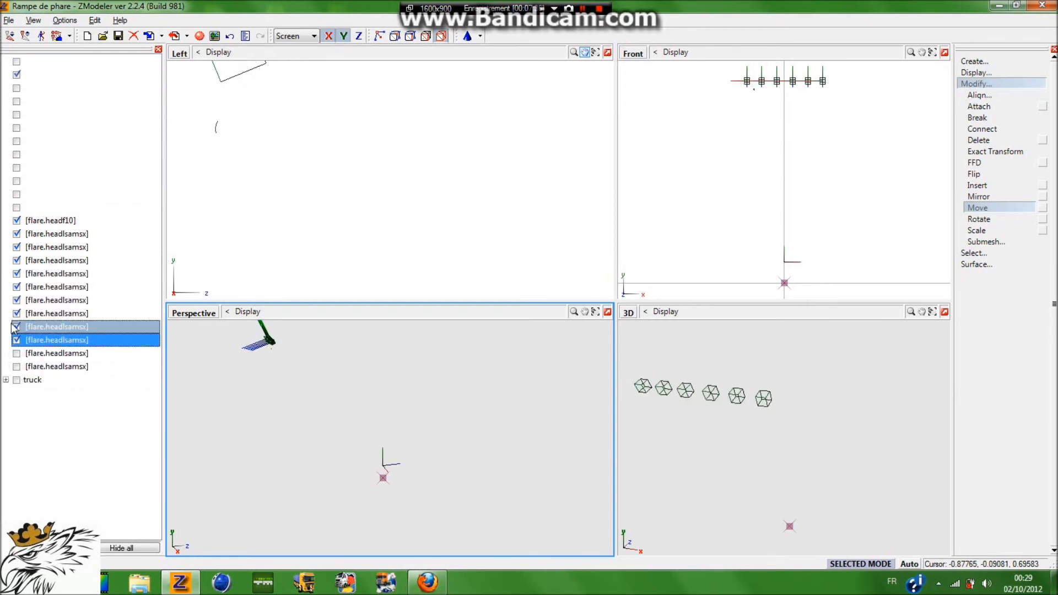
right_click(40, 80)
click(77, 126)
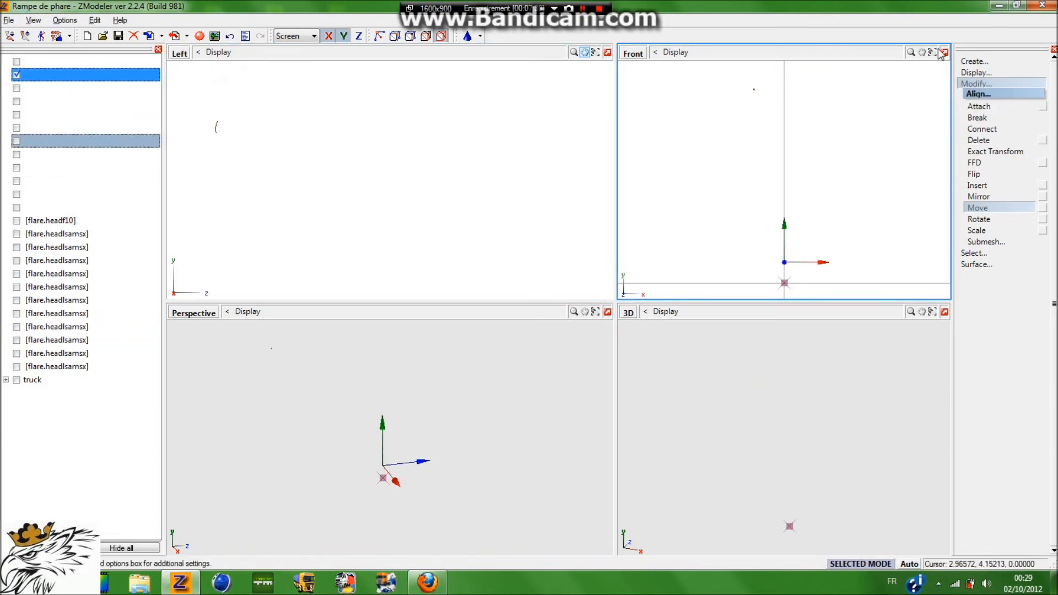
Step: Switch the Perspective viewport to the UV Mapper and activate the Edit UV mapping tool
scroll(763, 80, up, 6)
scroll(761, 99, up, 6)
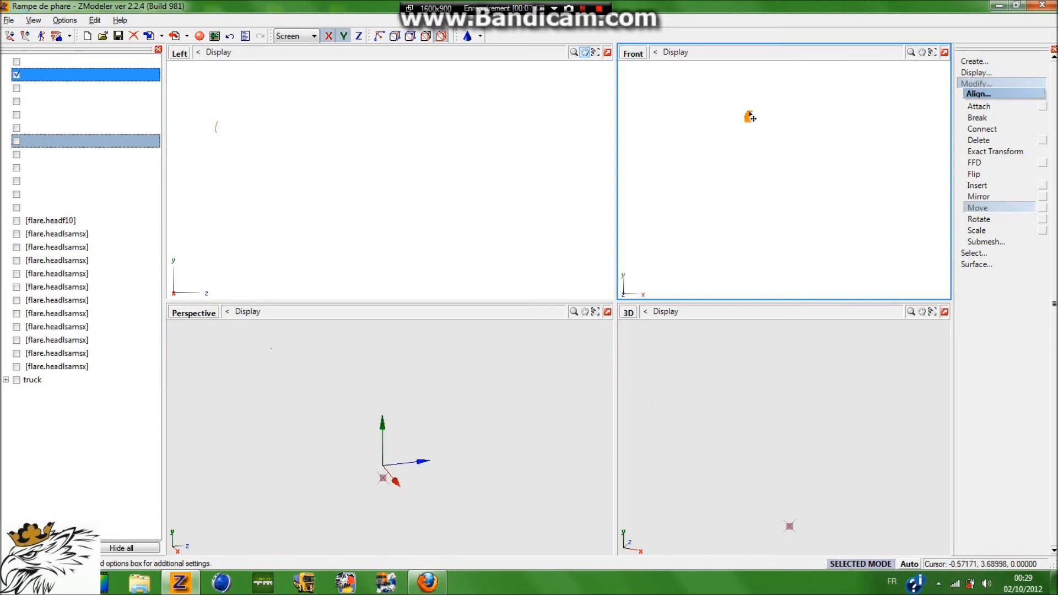
click(909, 563)
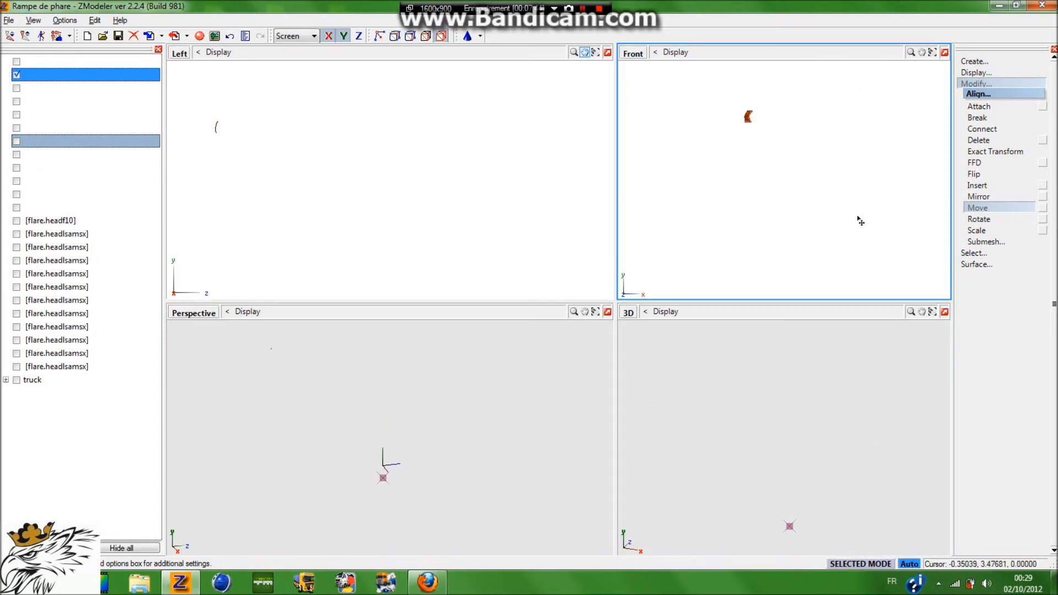
click(914, 565)
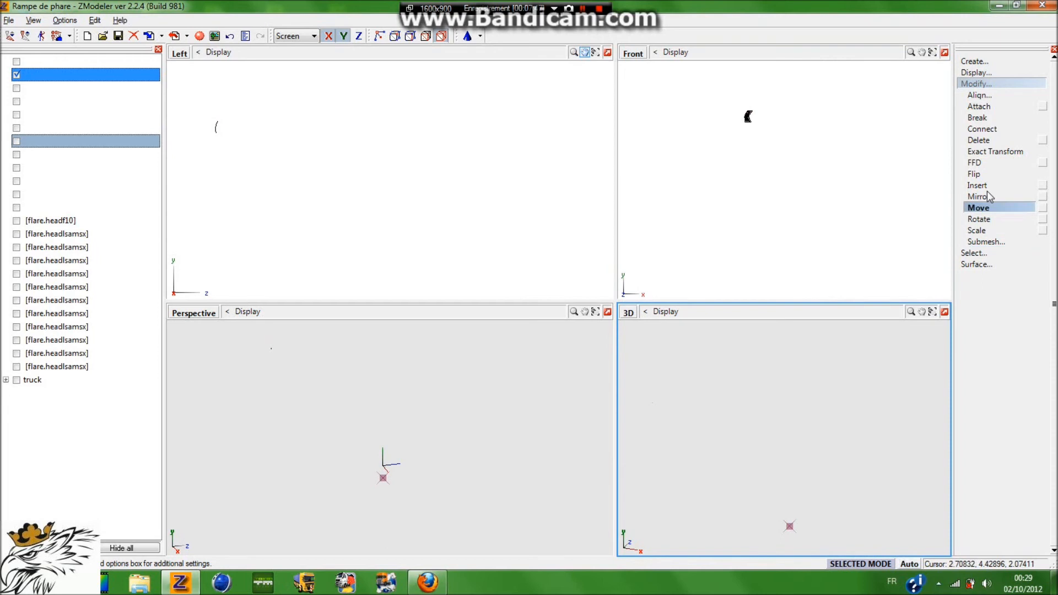
click(978, 82)
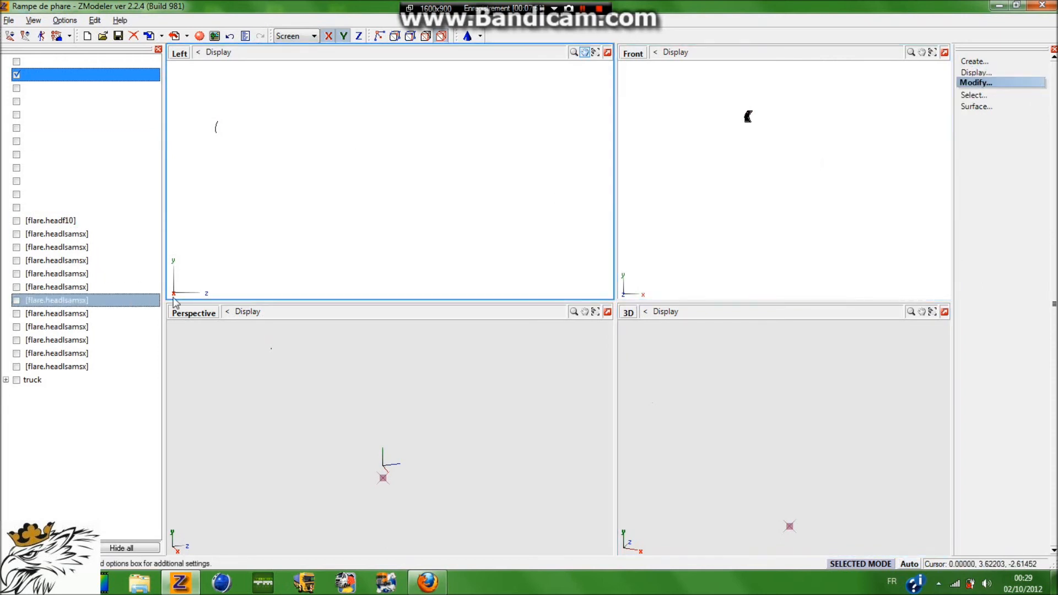
click(190, 314)
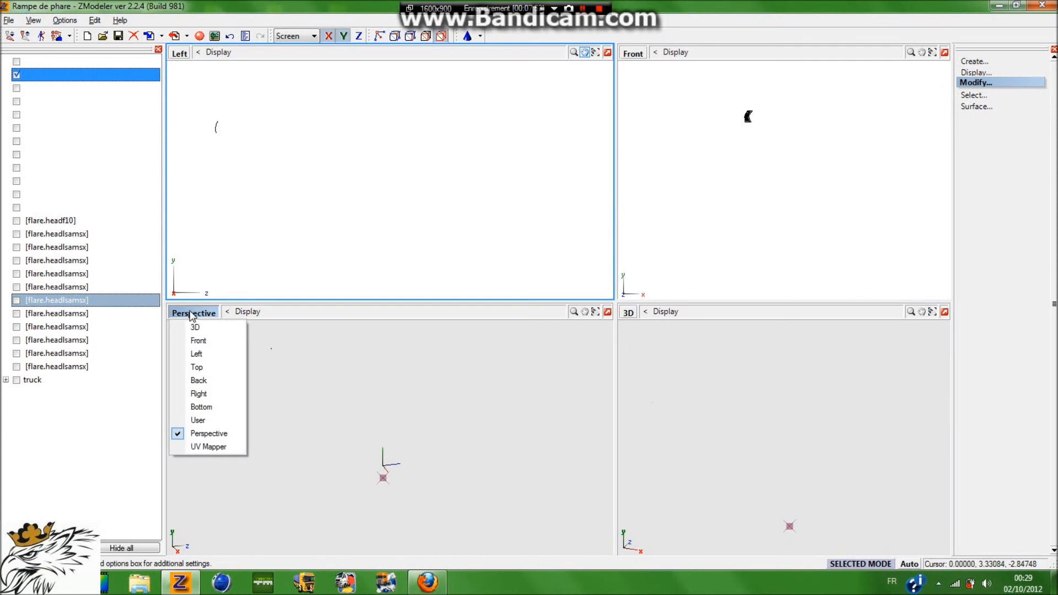
click(201, 447)
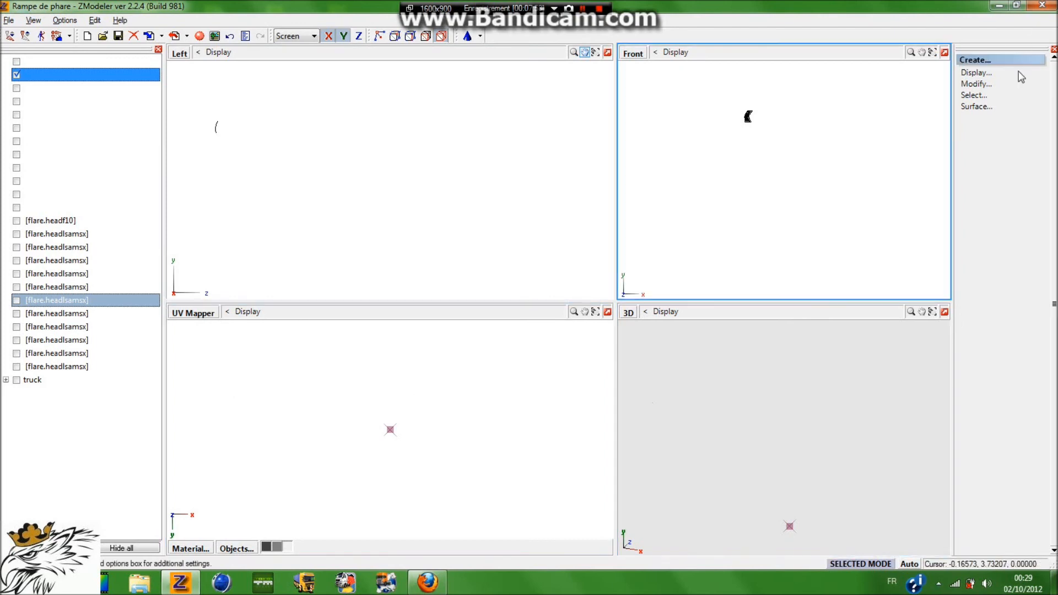
click(990, 110)
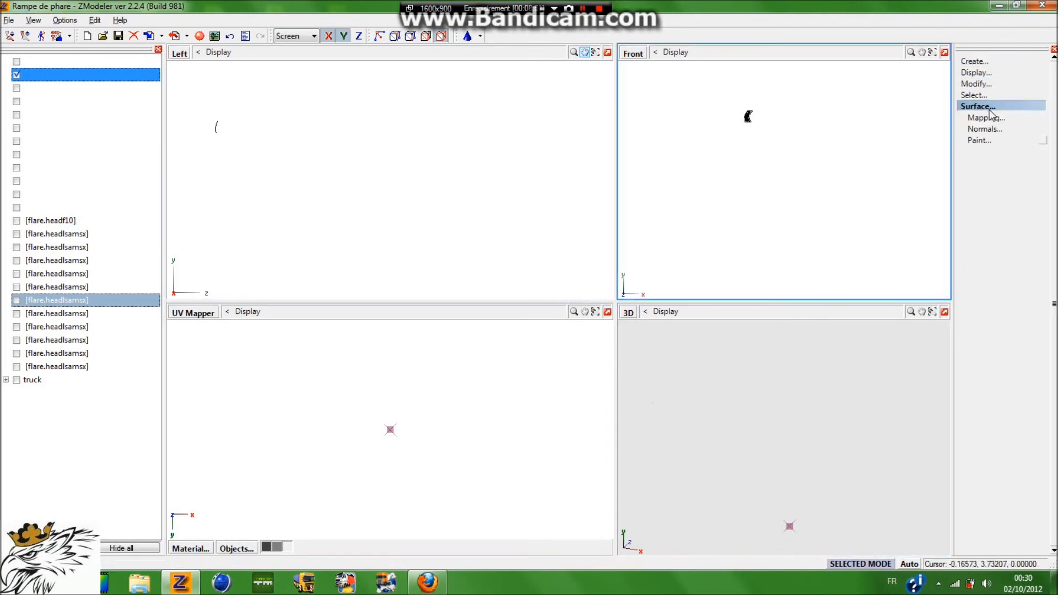
click(992, 117)
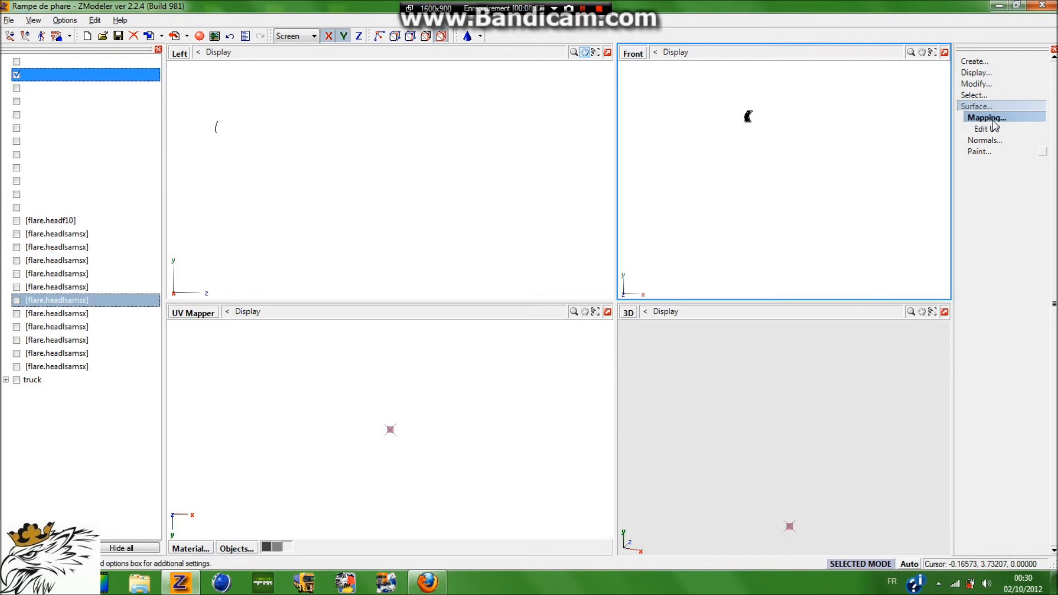
click(989, 128)
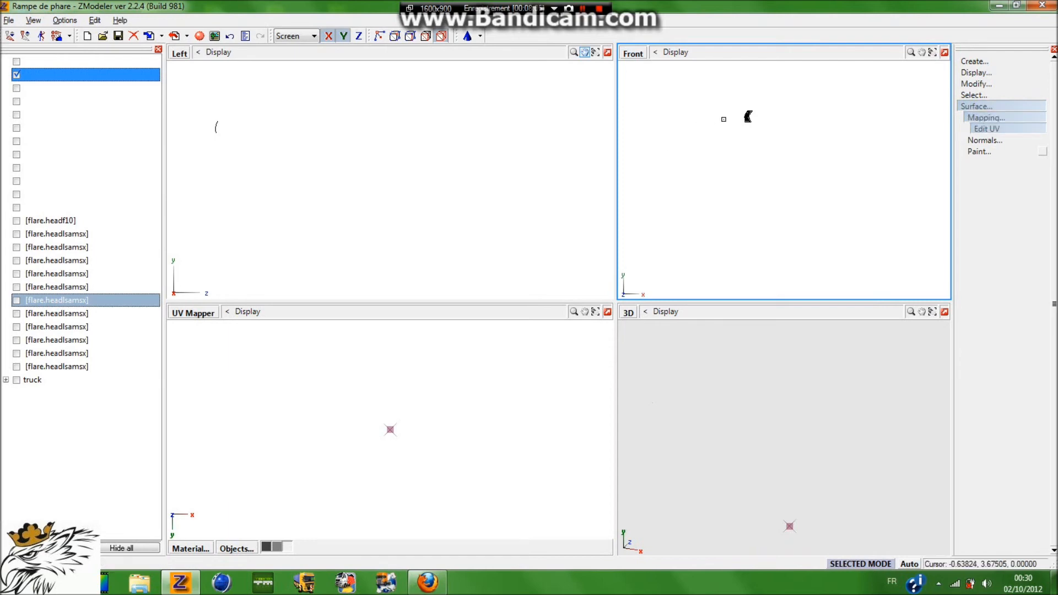
click(747, 116)
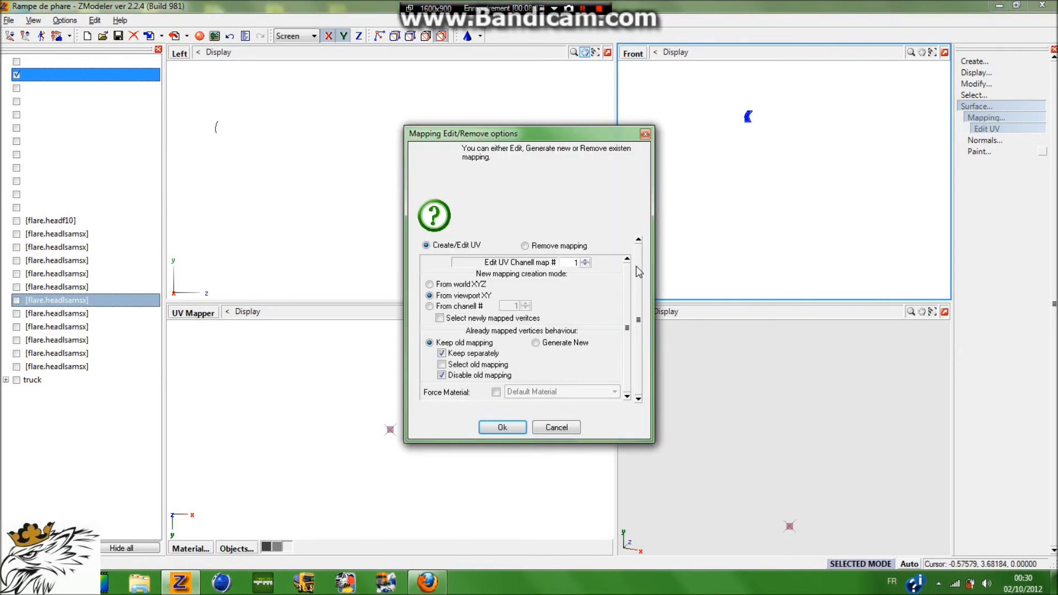
click(535, 343)
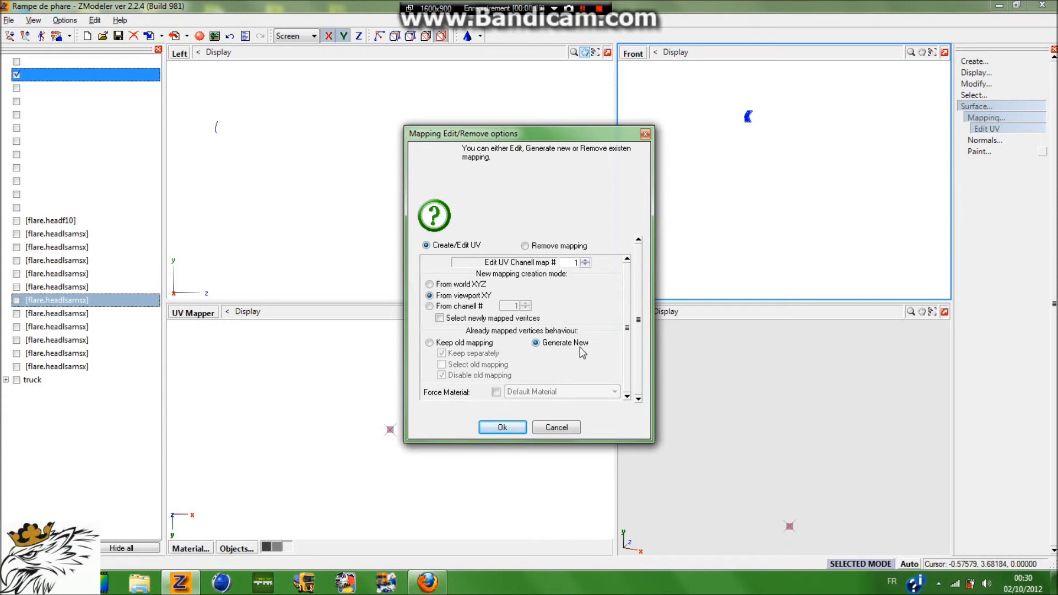
click(496, 393)
click(521, 393)
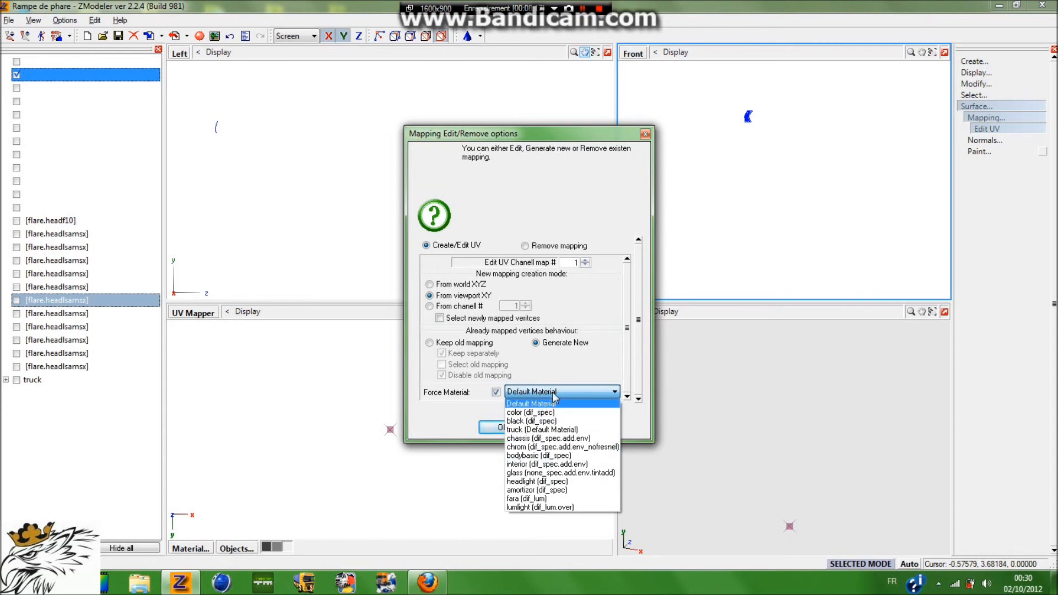
click(552, 404)
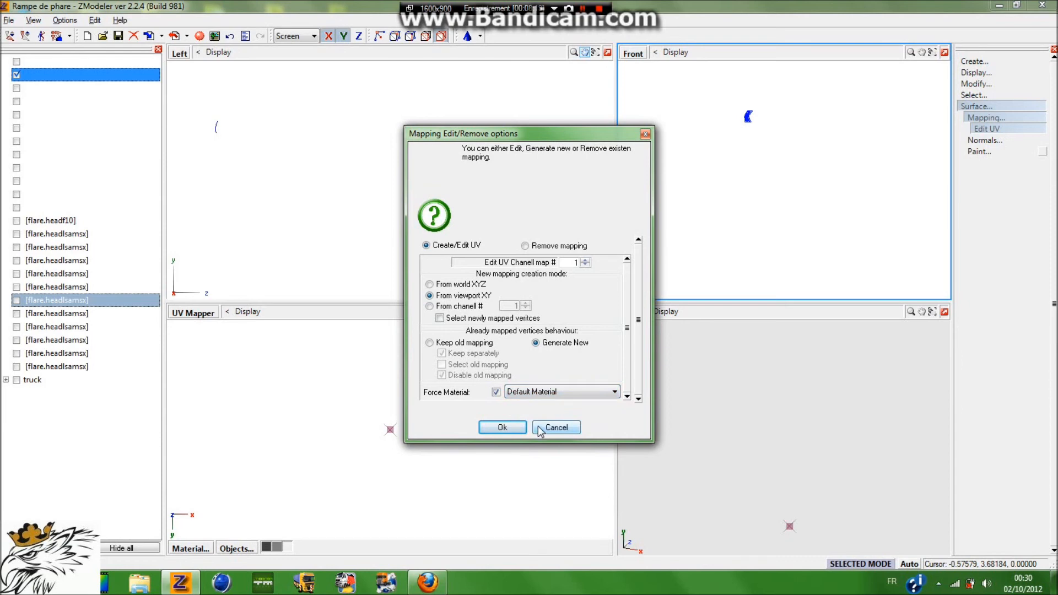
click(556, 427)
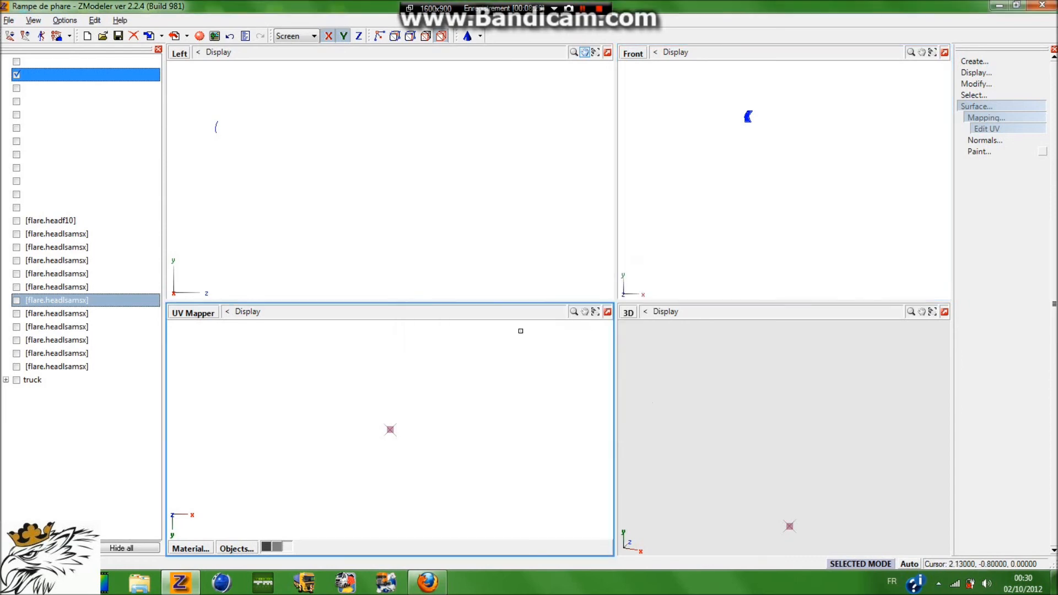
Step: Preview the bodybasic.dds texture in the Textures Browser
click(214, 36)
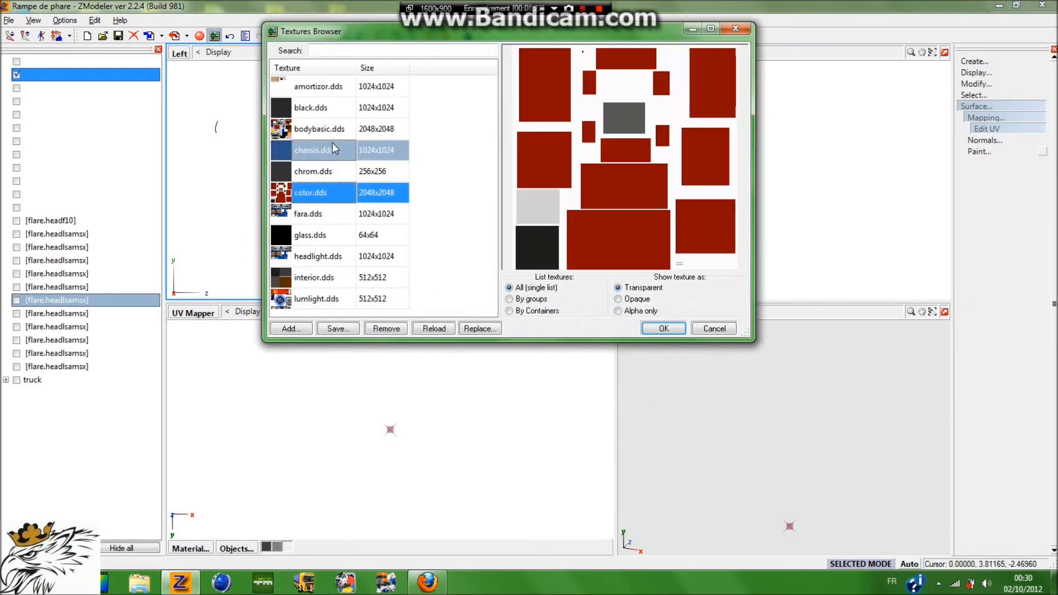
click(330, 132)
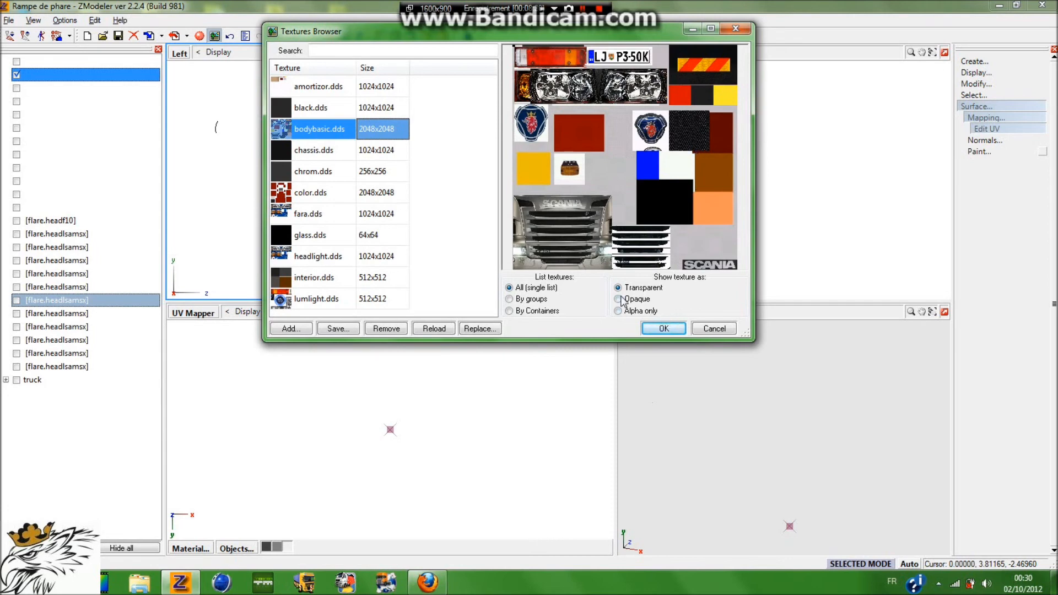
click(664, 329)
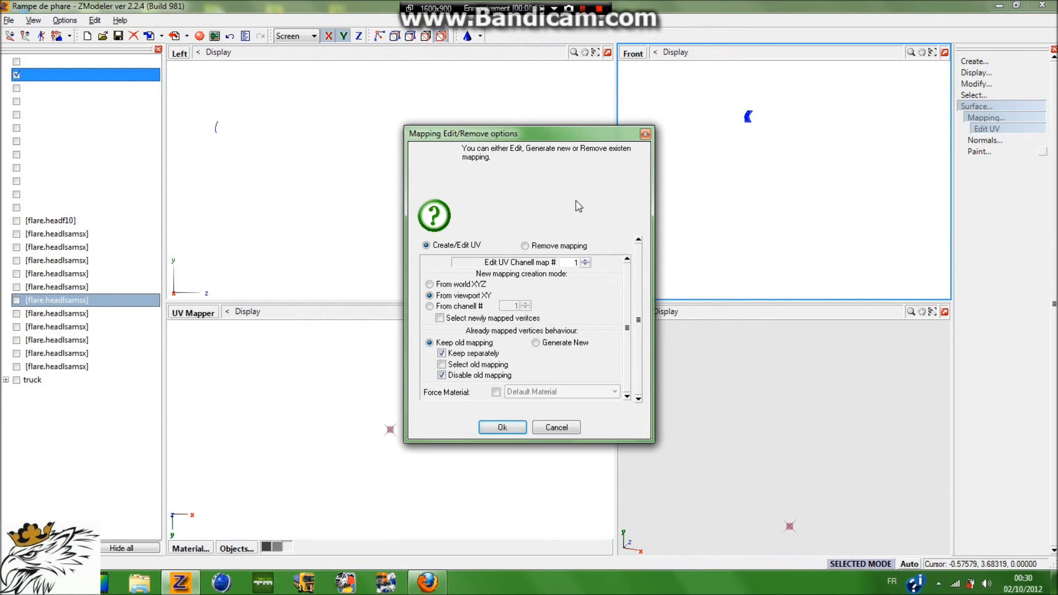
Step: Generate new UV mapping for the second part from viewport XY on channel 1, forcing the bodybasic (dif_spec) material
click(536, 344)
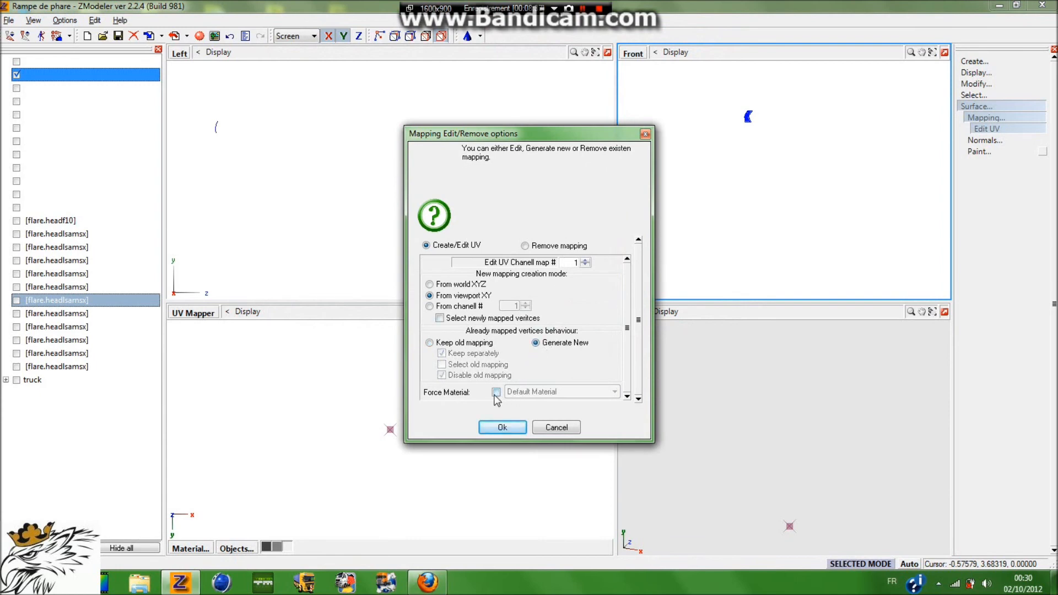
click(496, 392)
click(542, 392)
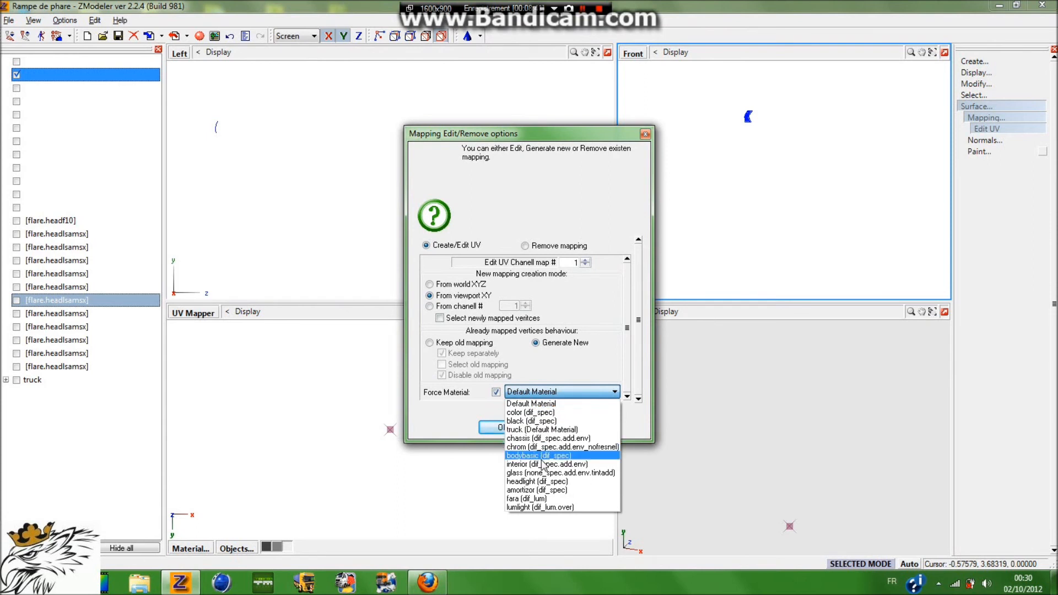
click(548, 456)
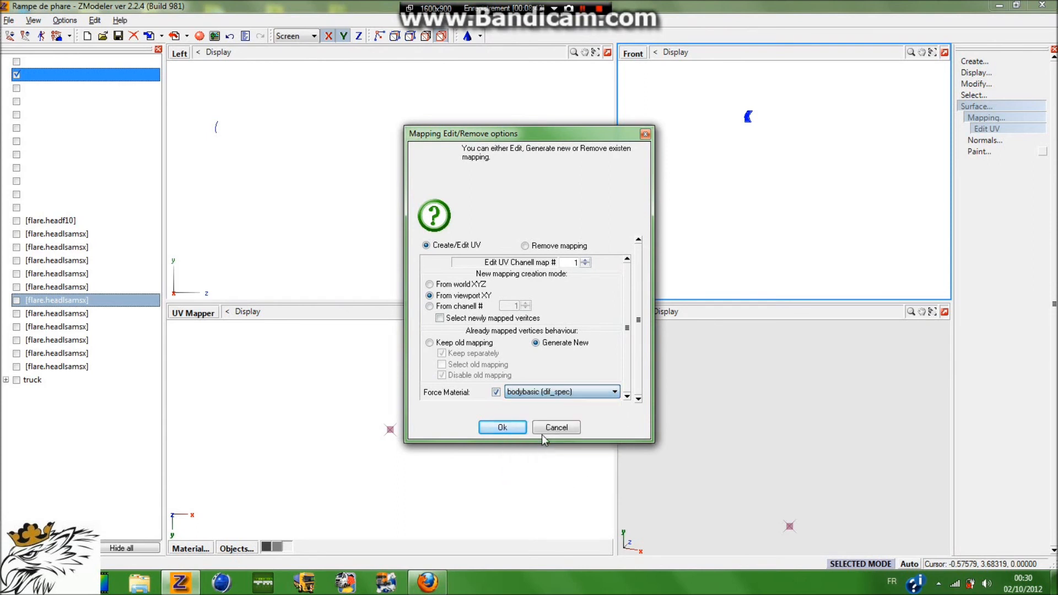
click(502, 428)
Step: Display the bodybasic (dif_spec) material in the UV Mapper and maximize that viewport
click(190, 548)
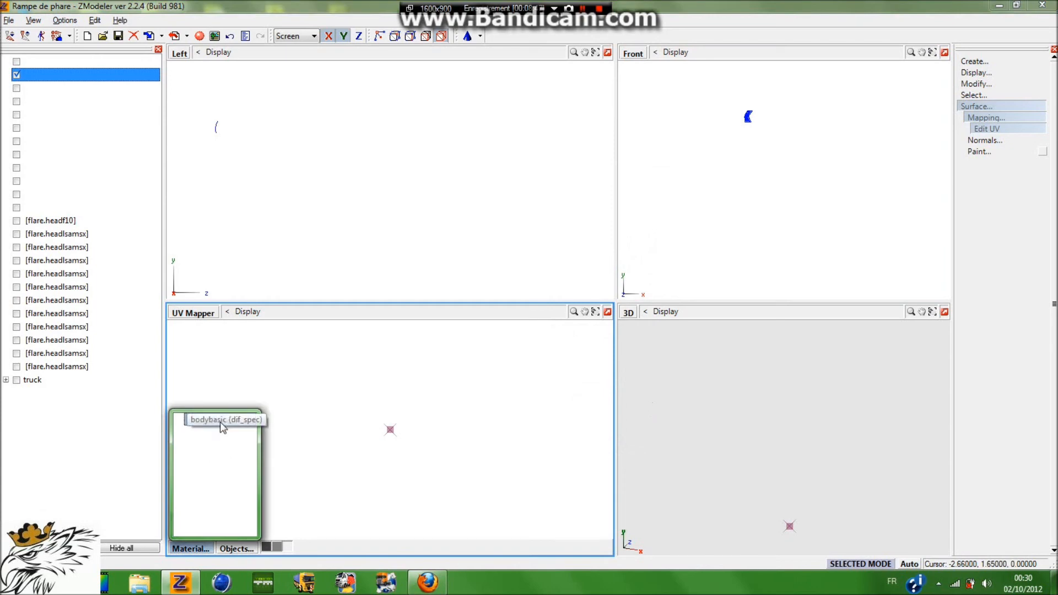
click(196, 550)
click(196, 550)
click(213, 420)
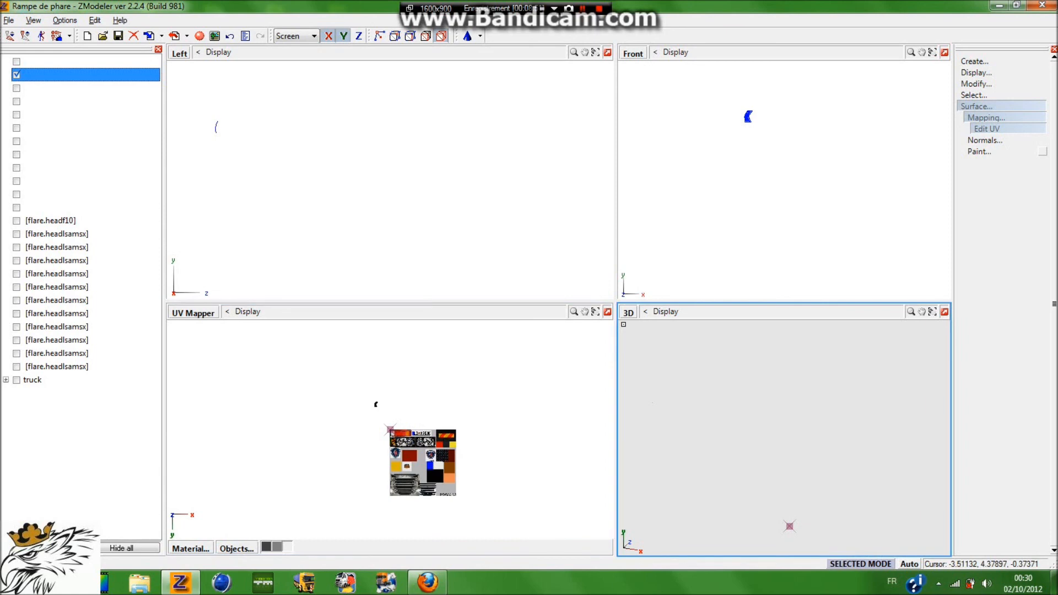
click(607, 312)
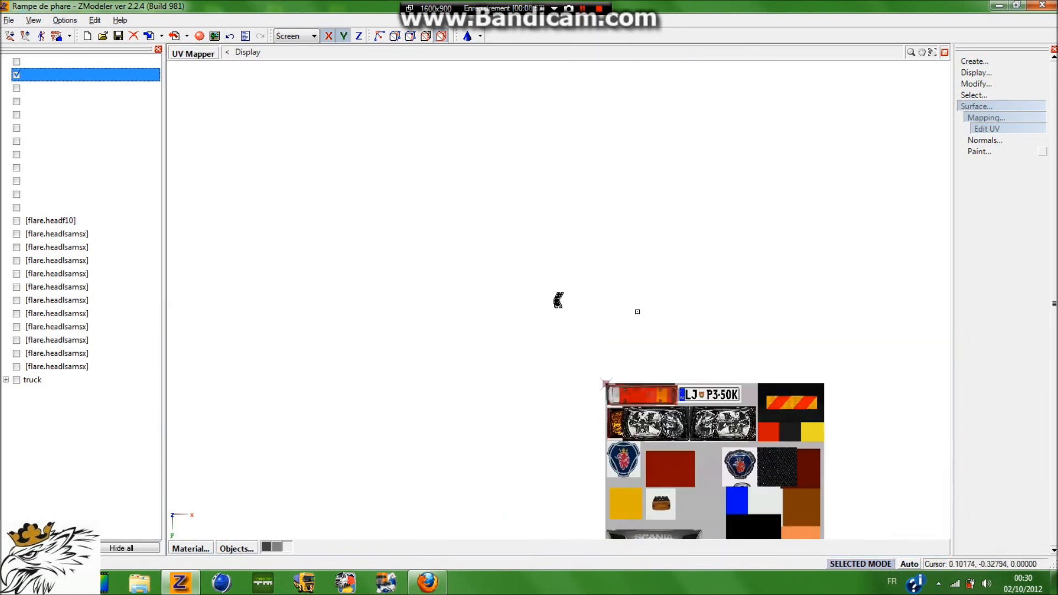
Step: Scale down the second part's UV mesh in the UV Mapper to fit within a small colour swatch
scroll(638, 312, down, 2)
scroll(802, 471, down, 1)
scroll(834, 493, up, 4)
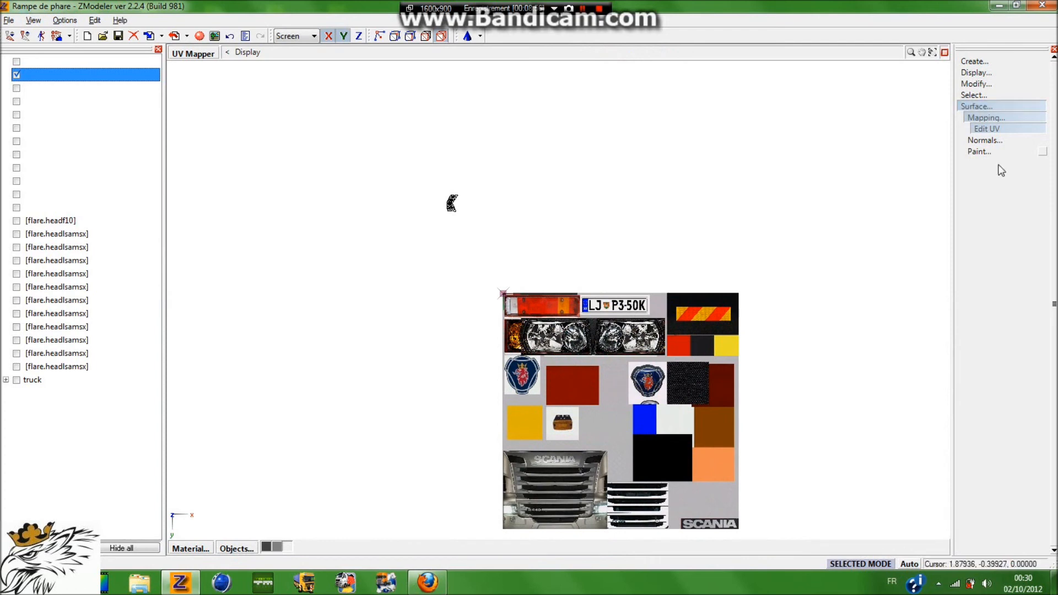
click(981, 84)
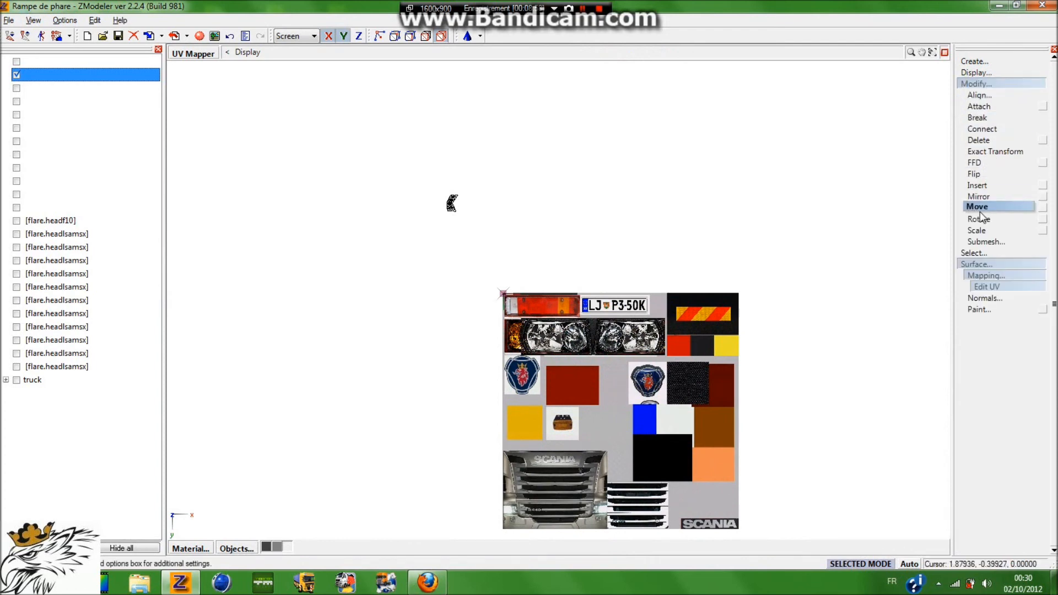
click(976, 231)
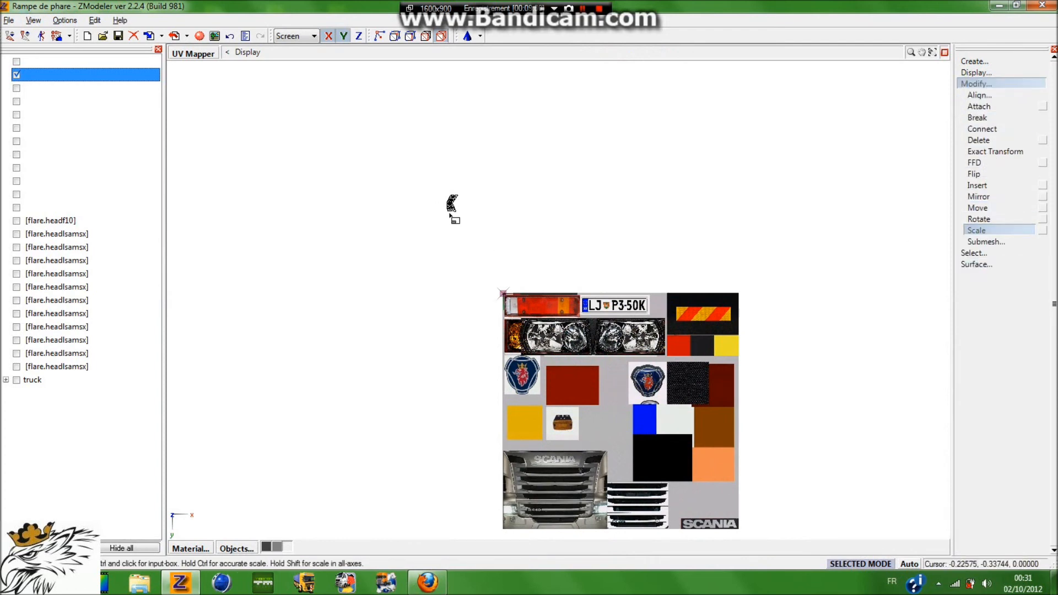
drag(451, 204, 520, 318)
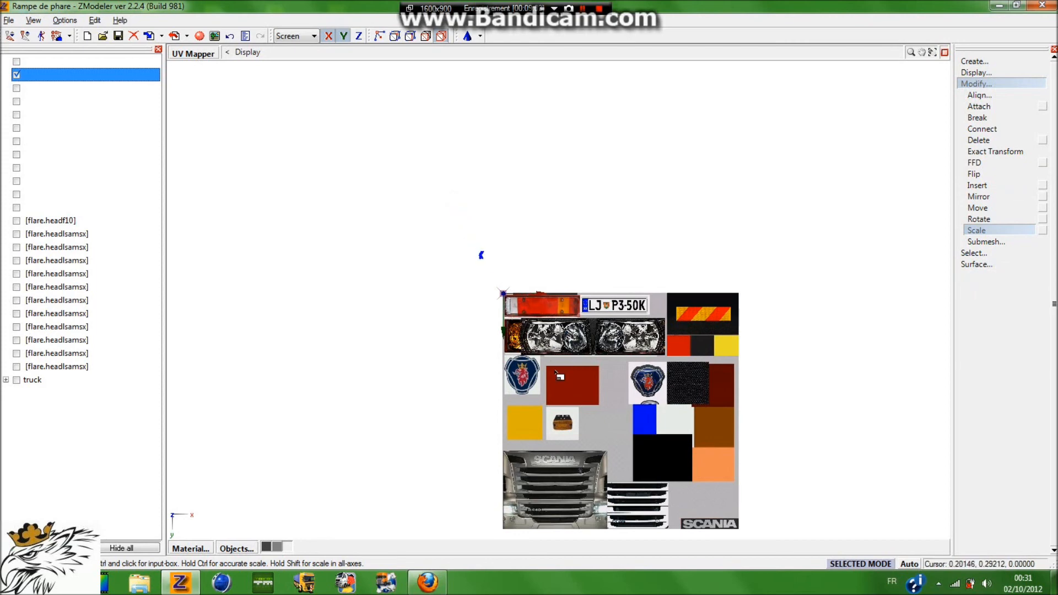
Step: Move the UV mesh onto the bright red swatch of the bodybasic texture and restore the four-viewport layout
click(995, 210)
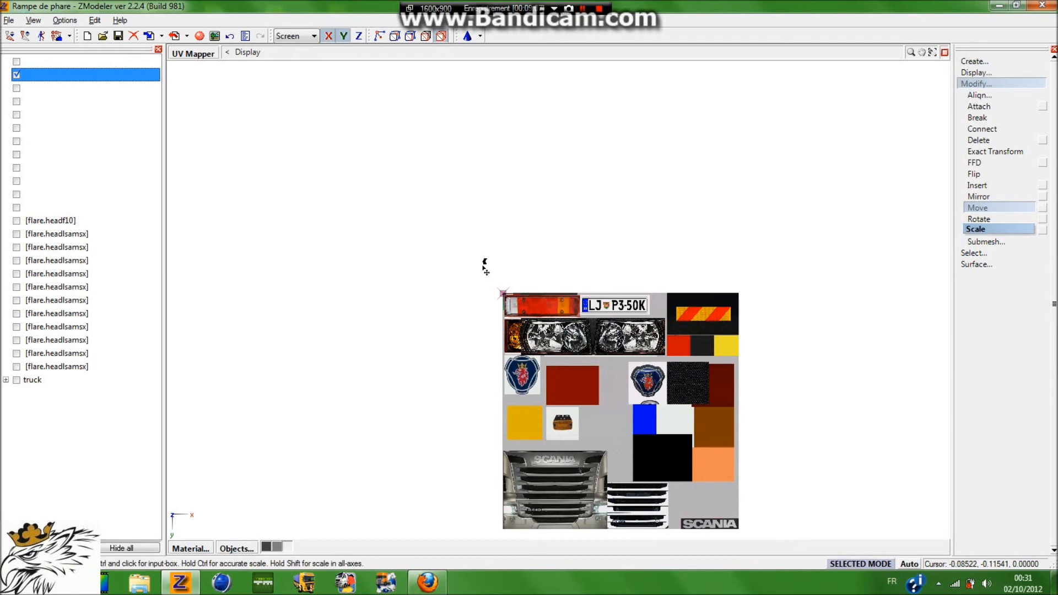
drag(509, 275, 674, 344)
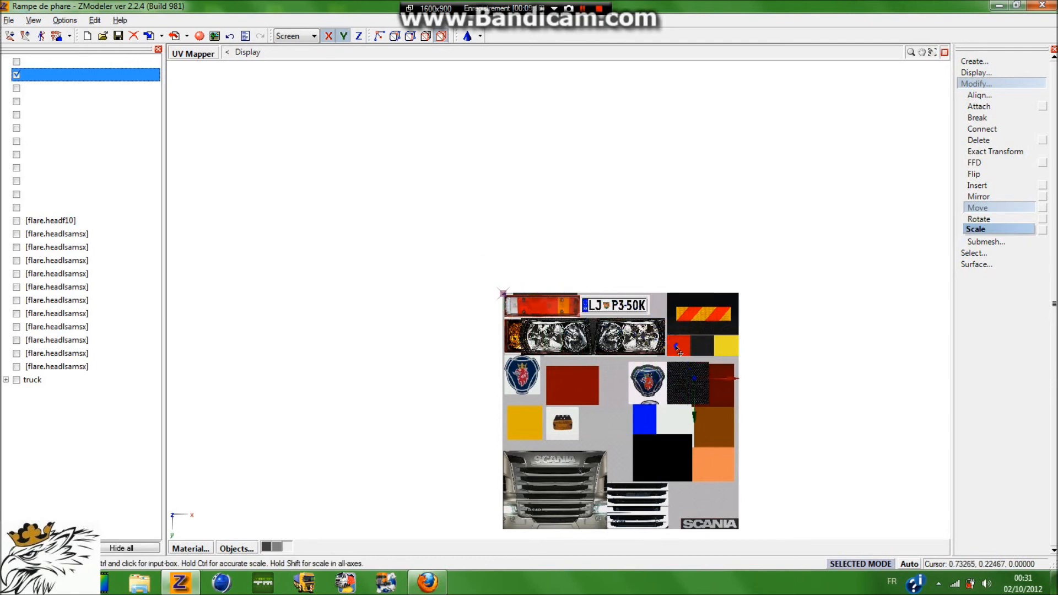
scroll(687, 350, up, 6)
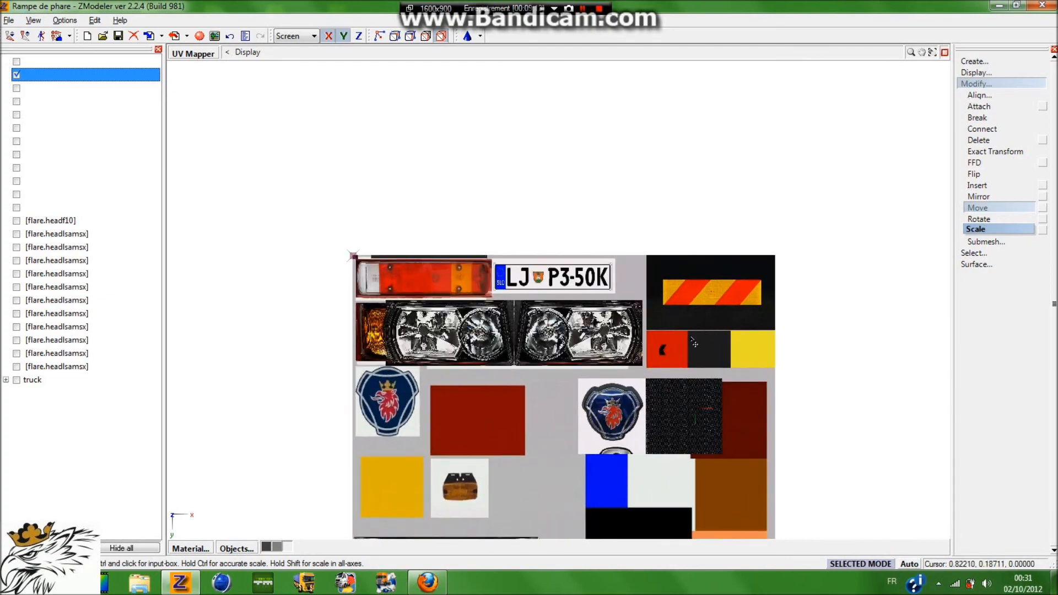
scroll(669, 352, up, 1)
drag(637, 353, 627, 329)
click(945, 53)
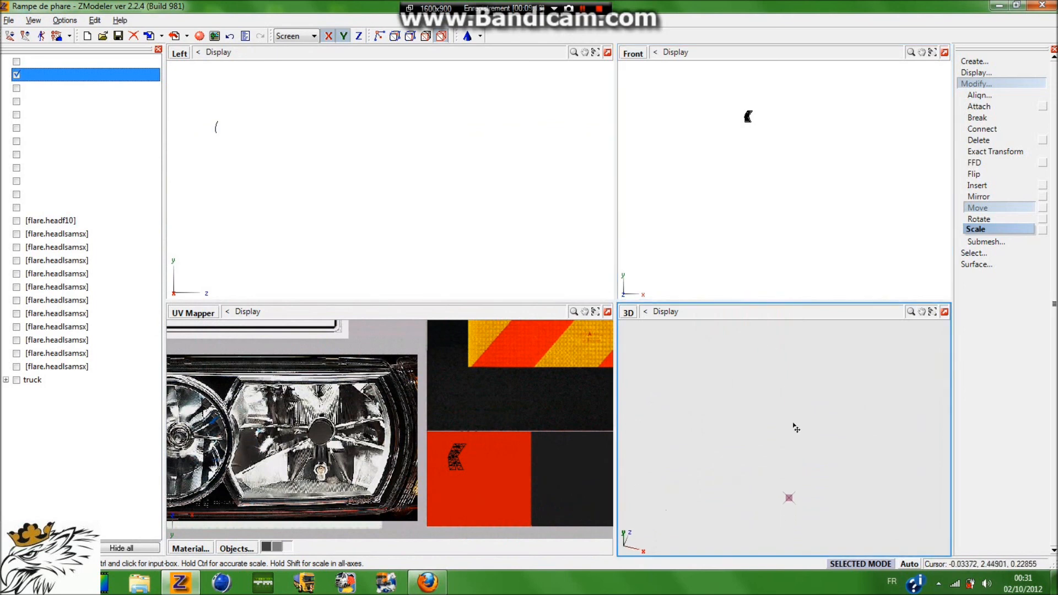
Step: Show the first part temporarily and examine it in the 3D viewport
click(16, 63)
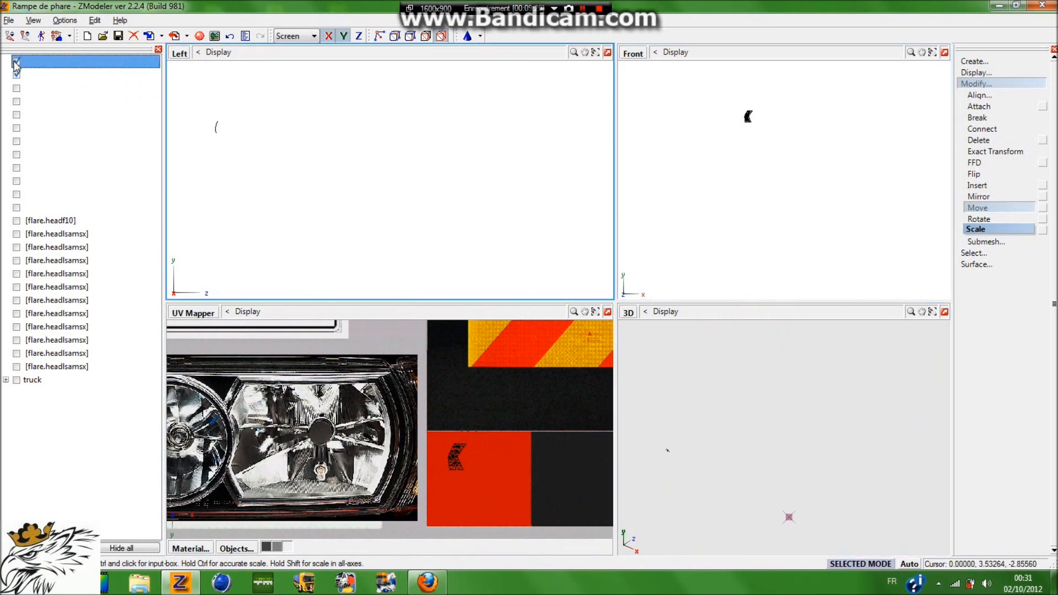
middle_drag(715, 426, 728, 409)
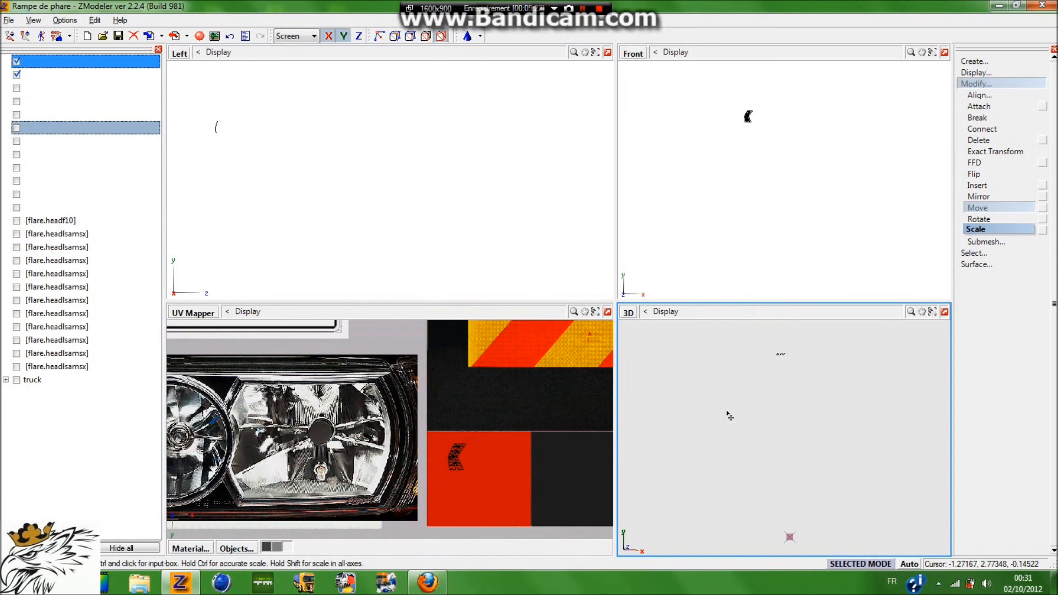
scroll(762, 348, up, 3)
scroll(762, 358, down, 2)
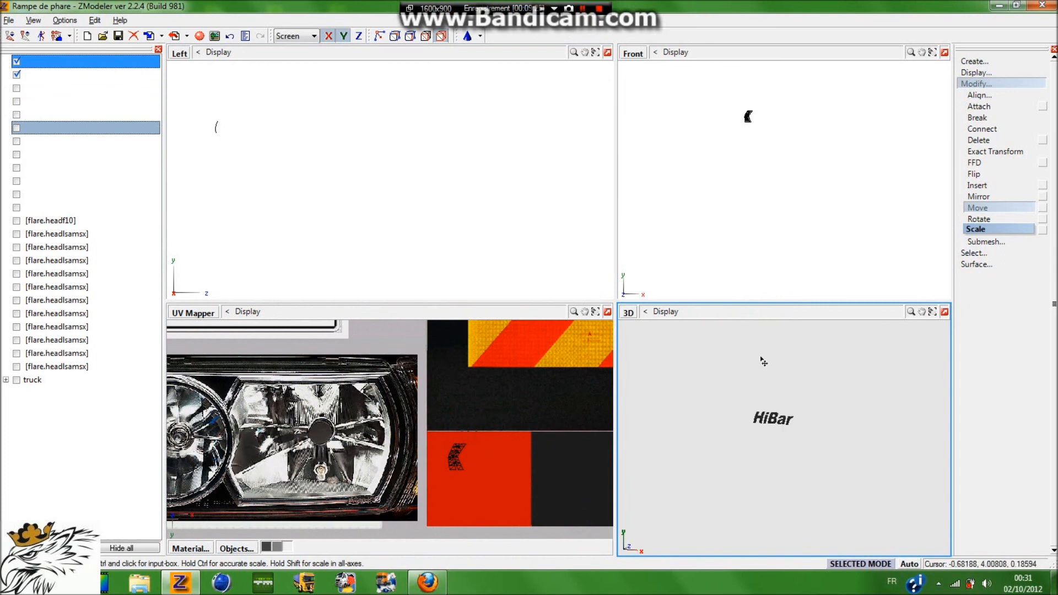
middle_drag(787, 399, 797, 399)
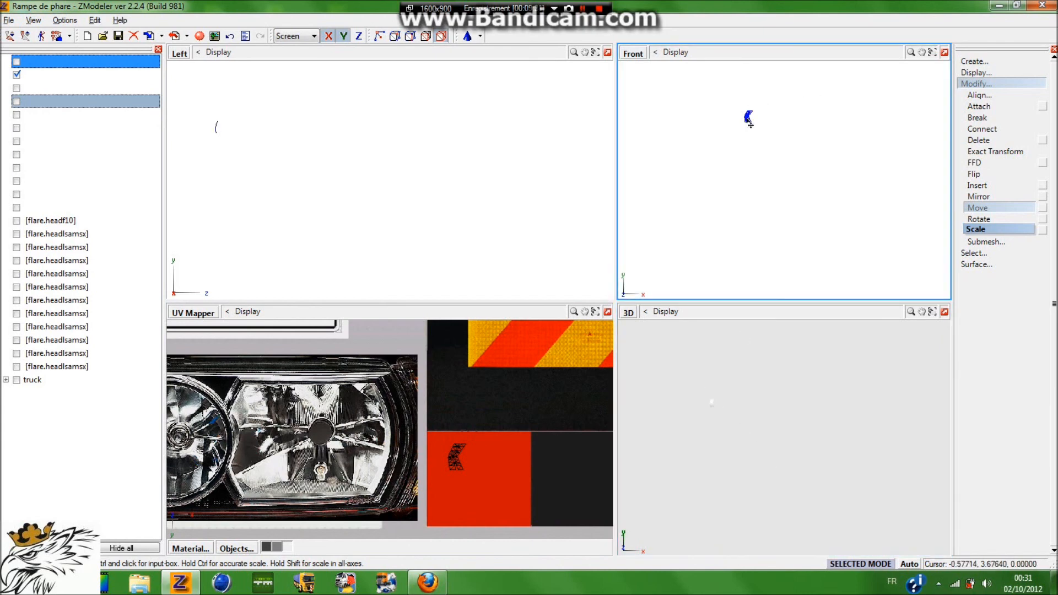
Step: Assign the bodybasic (dif_spec) material to the second part's polygons in its properties
right_click(40, 74)
click(75, 108)
click(321, 265)
click(322, 266)
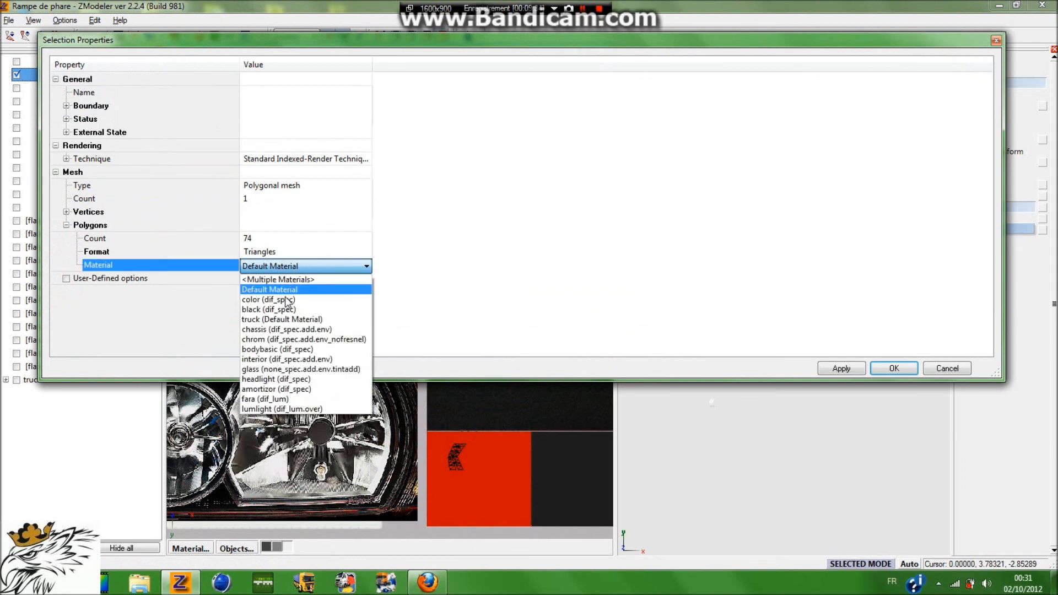
click(291, 350)
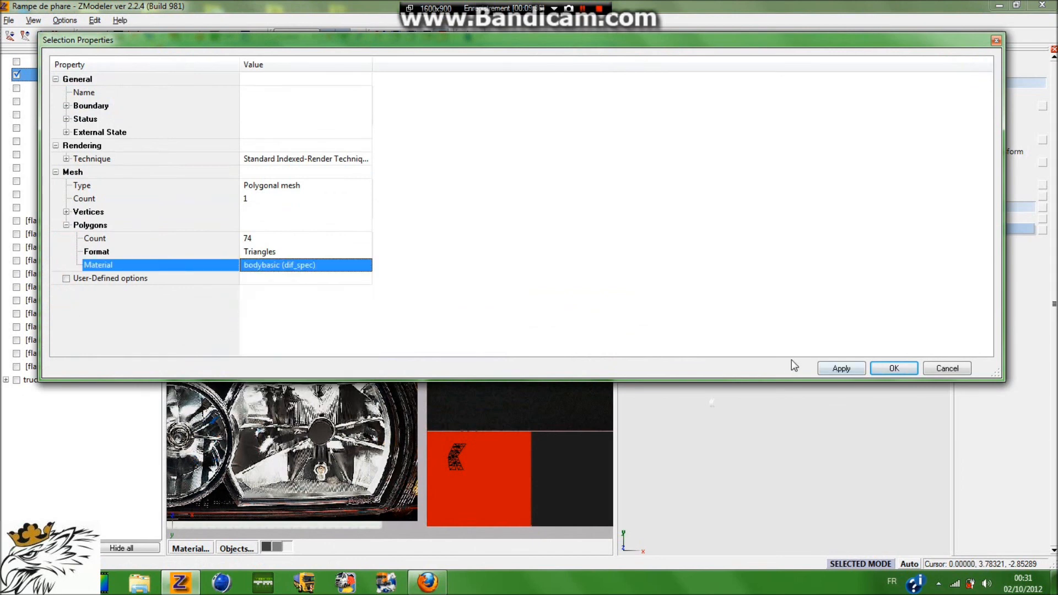
click(888, 367)
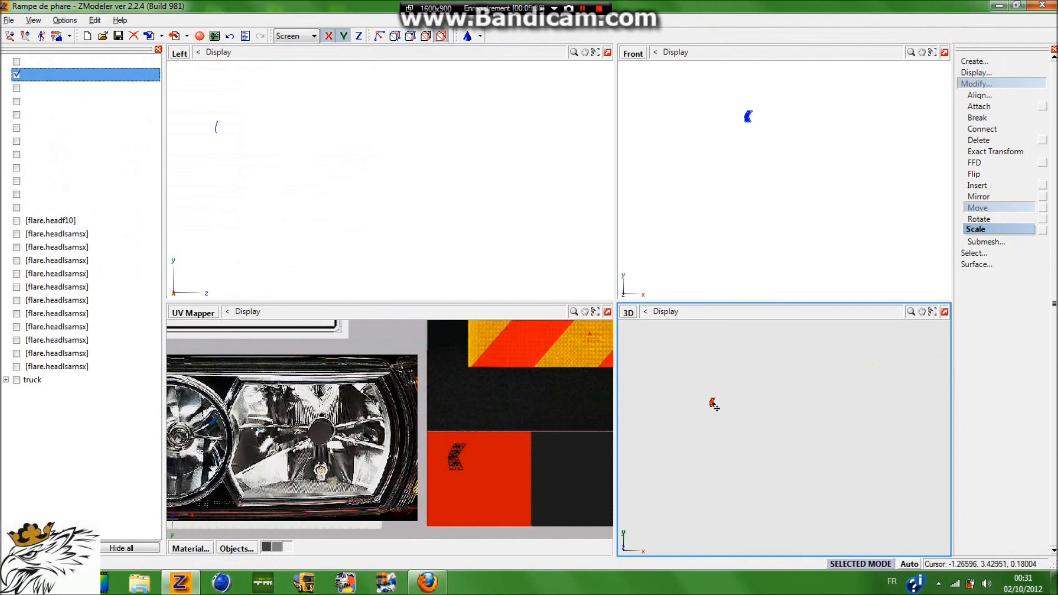
Step: Show the first, third, fourth, fifth and sixth light bar parts together with the second part
click(17, 61)
click(16, 88)
click(17, 101)
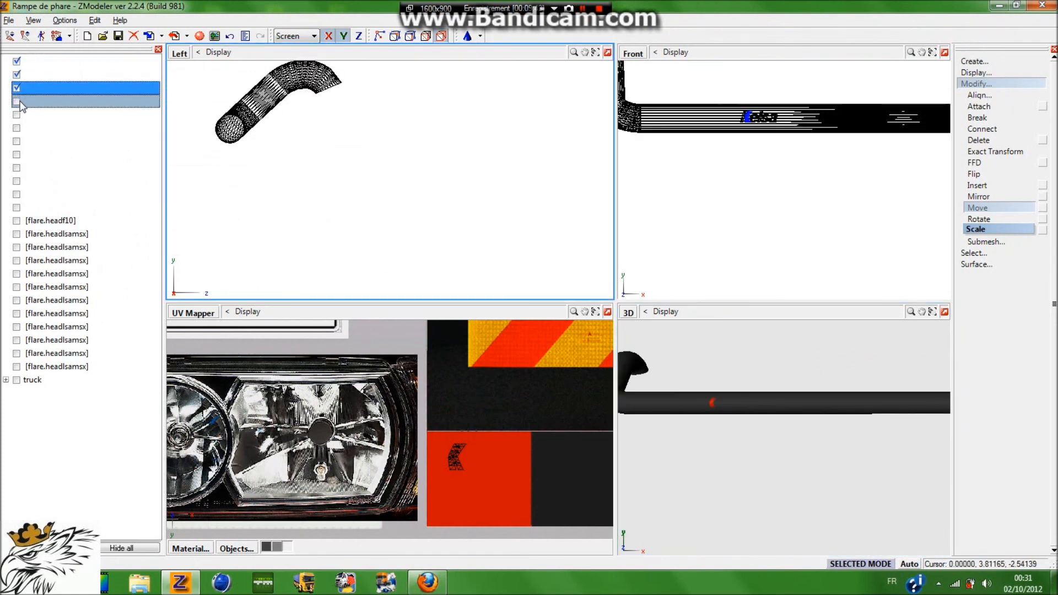
click(17, 116)
click(16, 128)
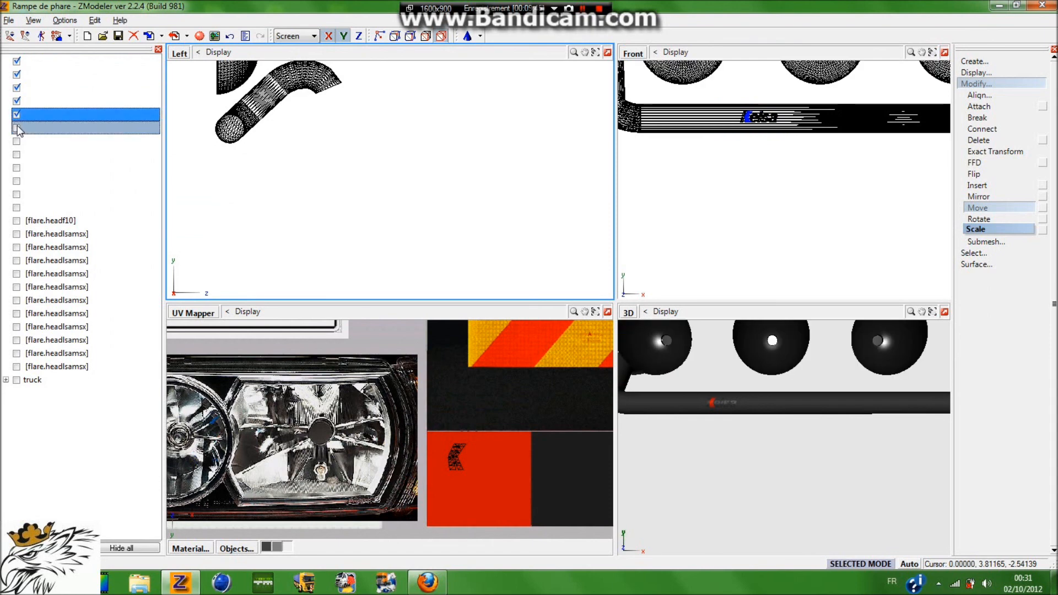
Step: Maximize the 3D viewport, frame the whole light bar and show the truck model beneath it
click(944, 313)
scroll(548, 215, down, 5)
middle_drag(548, 215, 645, 194)
scroll(629, 194, down, 2)
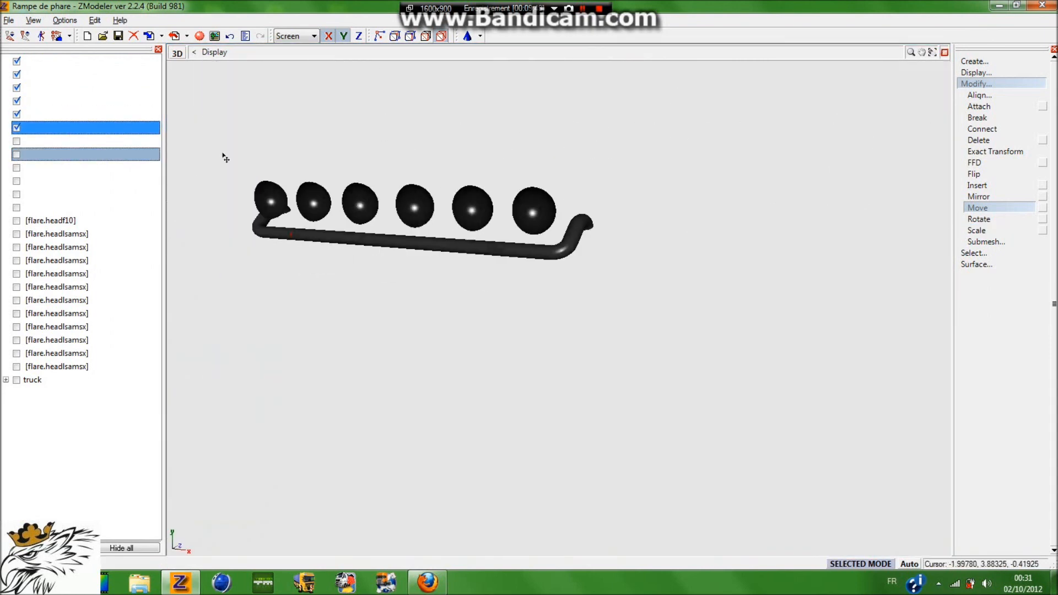
click(19, 380)
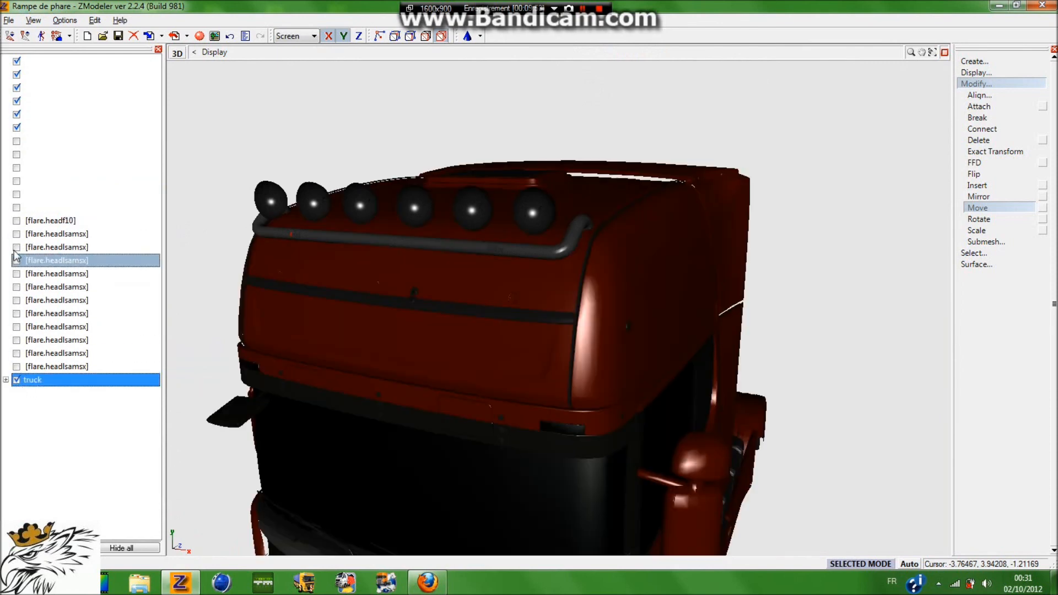
Step: Show the remaining six unnamed light bar parts, from the seventh to the twelfth, on the truck
click(17, 142)
click(17, 155)
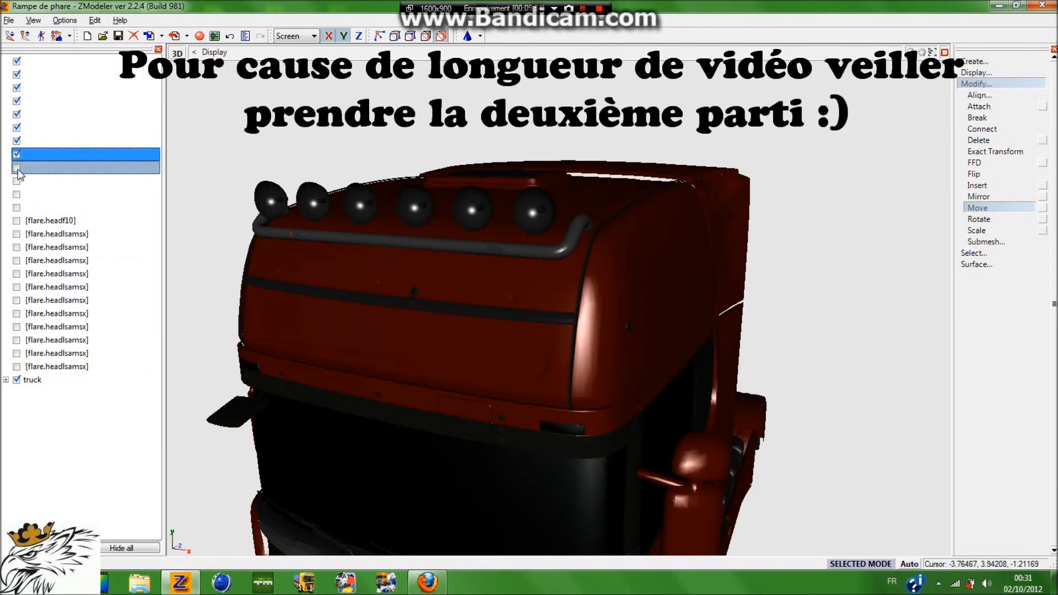
click(16, 168)
click(16, 181)
click(16, 194)
click(16, 208)
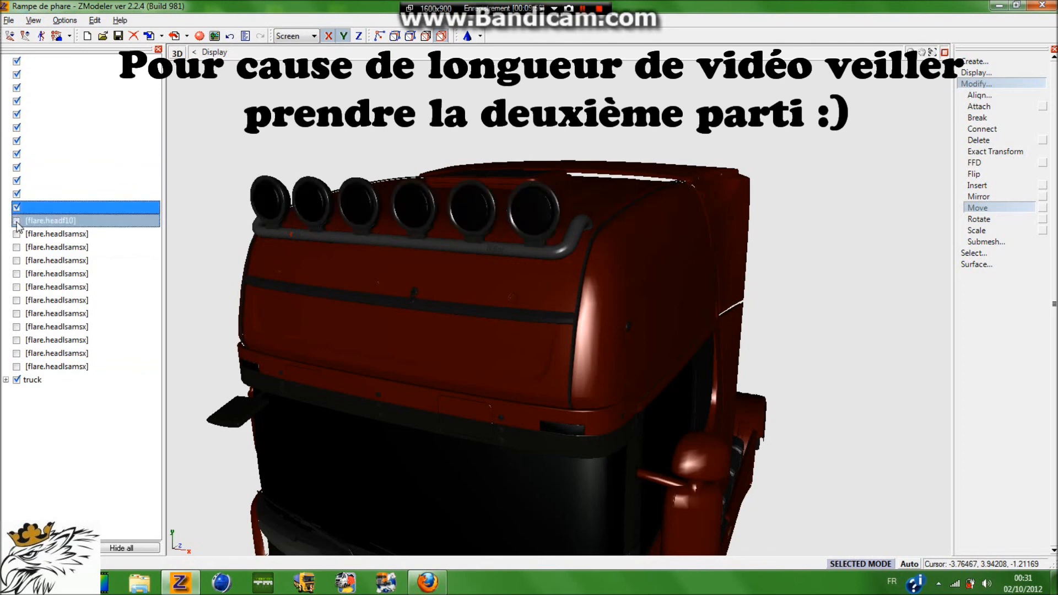